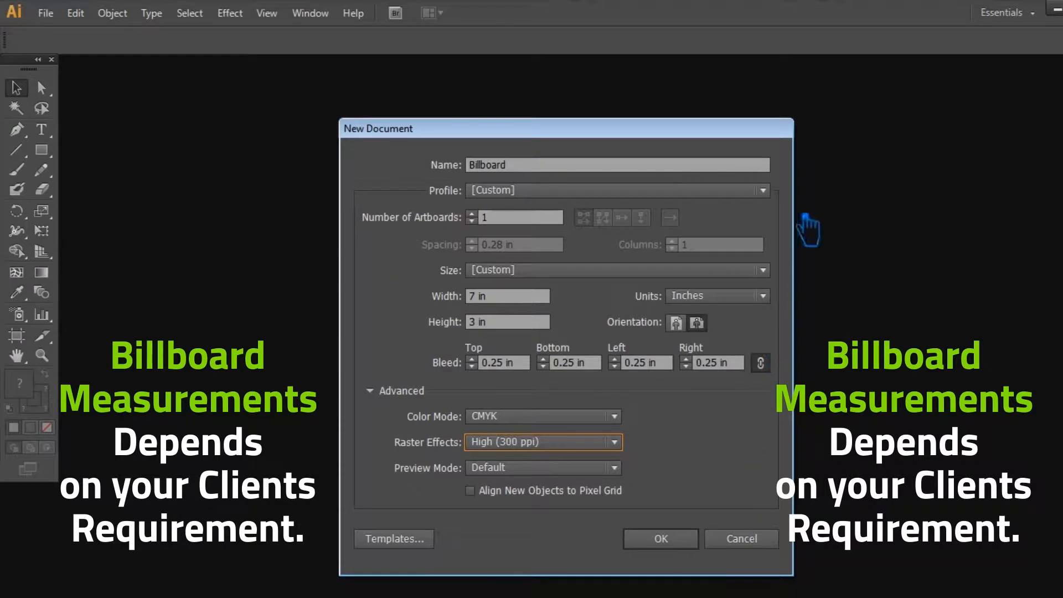
# Create a landscape document named Billboard, 7 in wide by 3 in high, with 0.25 in bleeds, CMYK color and High (300 ppi) raster effects.
pyautogui.click(472, 298)
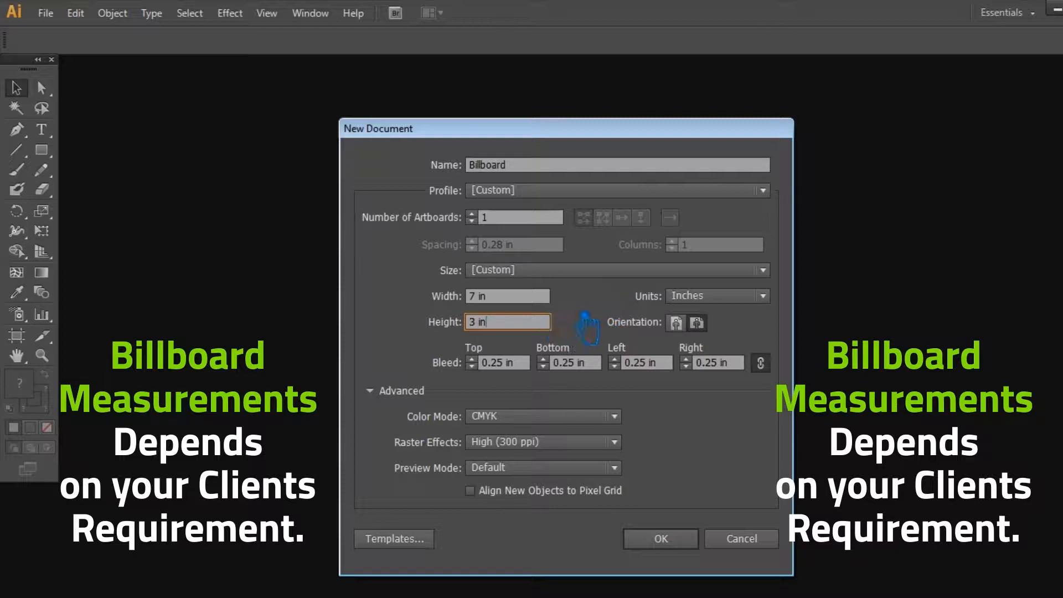
pyautogui.click(549, 166)
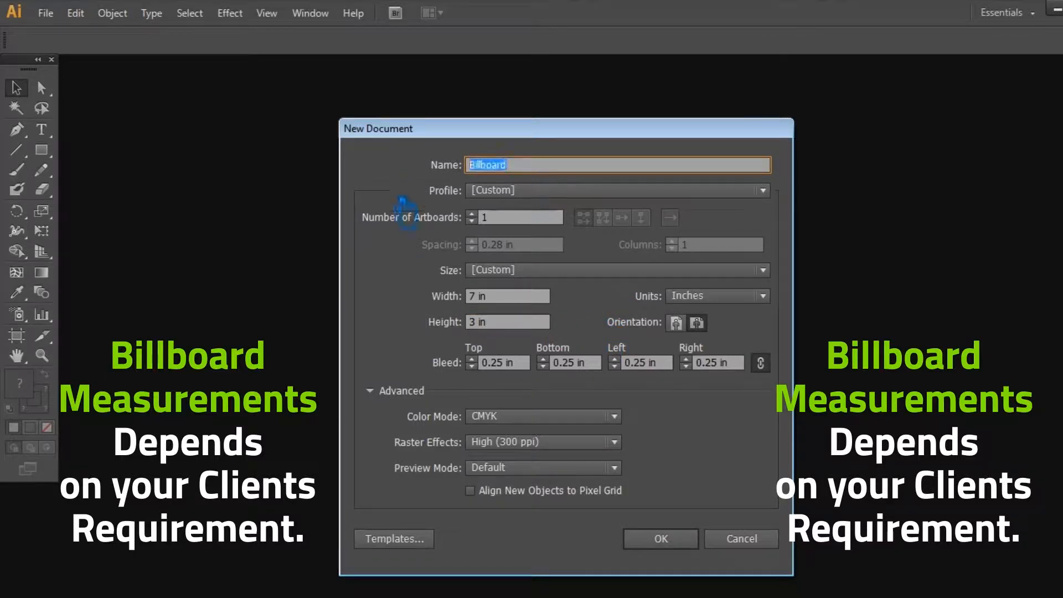
pyautogui.click(518, 365)
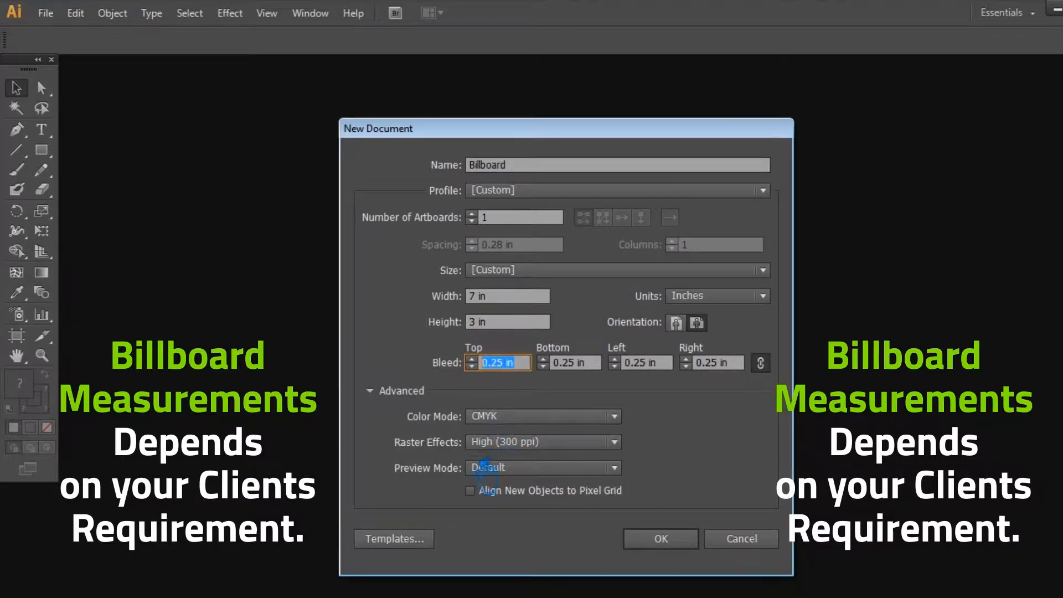
pyautogui.click(687, 540)
pyautogui.hotkey('ctrl', '+')
pyautogui.hotkey('ctrl', '-')
pyautogui.hotkey('ctrl', '-')
pyautogui.hotkey('ctrl', '+')
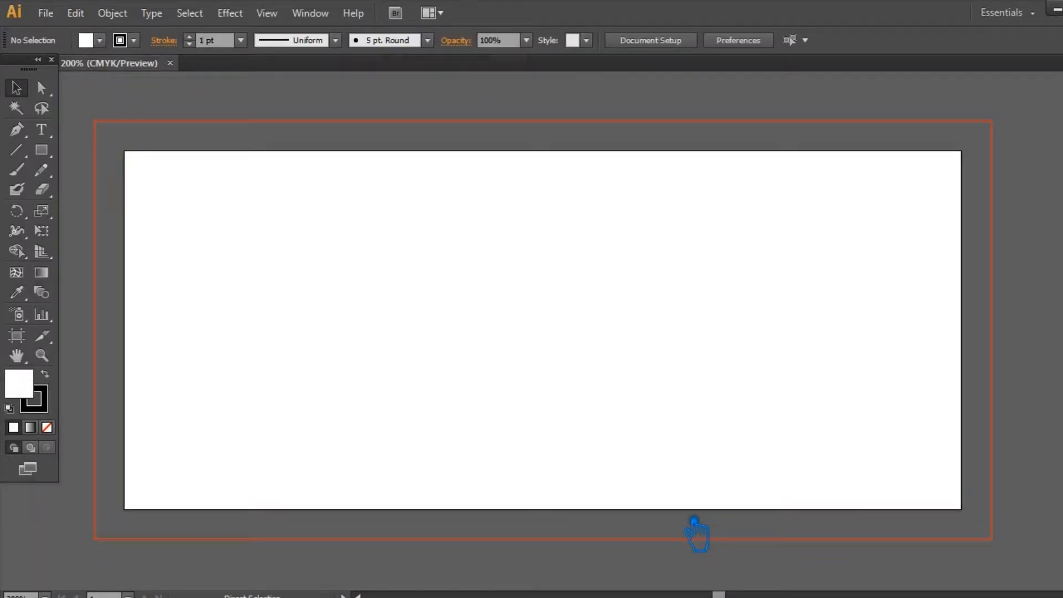
# Save the document as Billboard-2 in the Billboard folder on the Desktop.
pyautogui.hotkey('ctrl', 's')
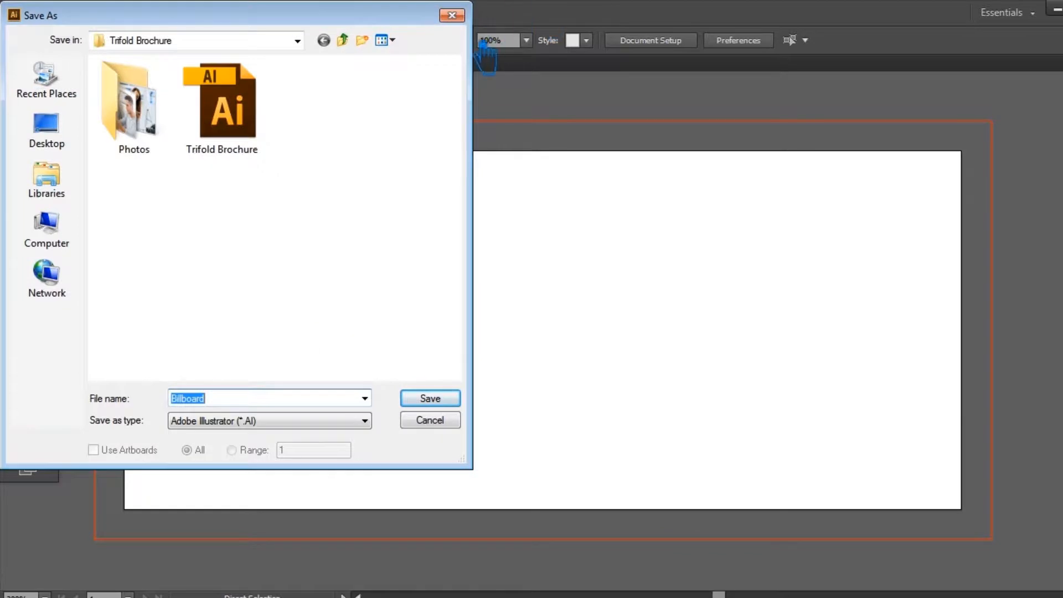
pyautogui.click(61, 139)
pyautogui.scroll(-3, 310, 166)
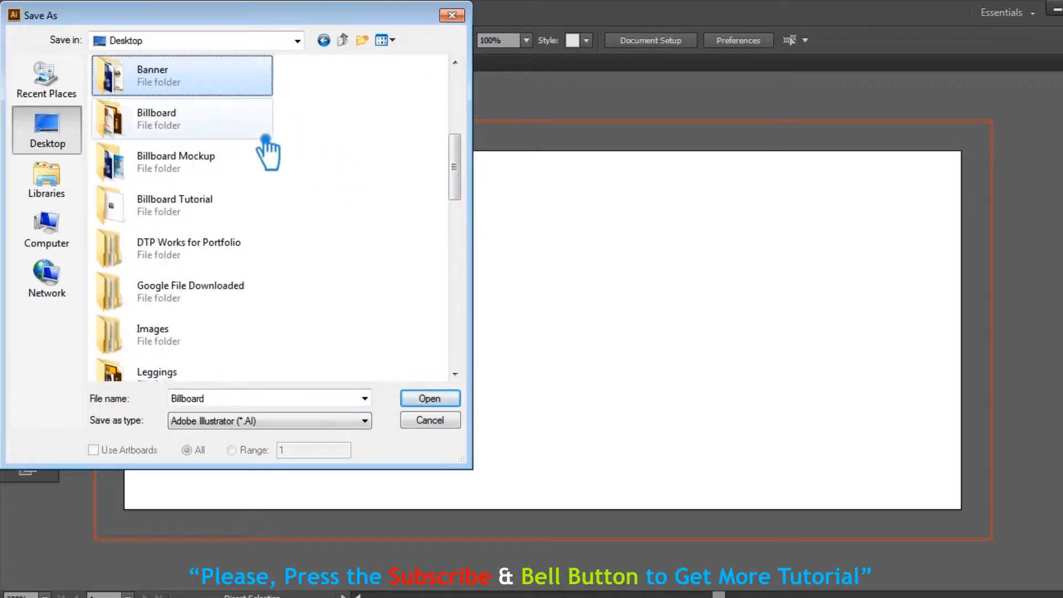
pyautogui.doubleClick(225, 125)
pyautogui.click(331, 146)
pyautogui.doubleClick(252, 399)
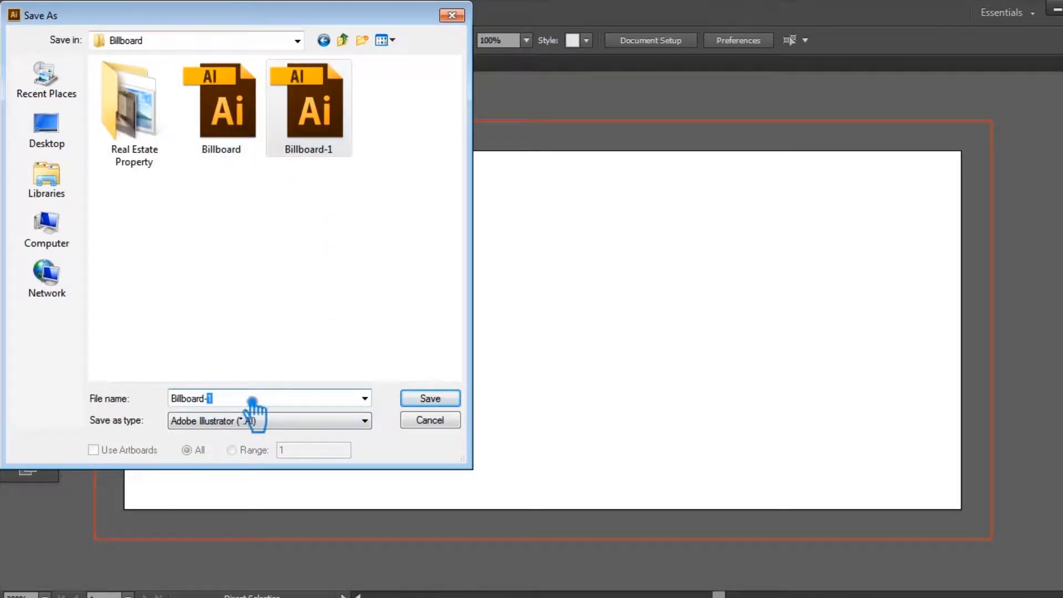
pyautogui.write('2')
pyautogui.press('Return')
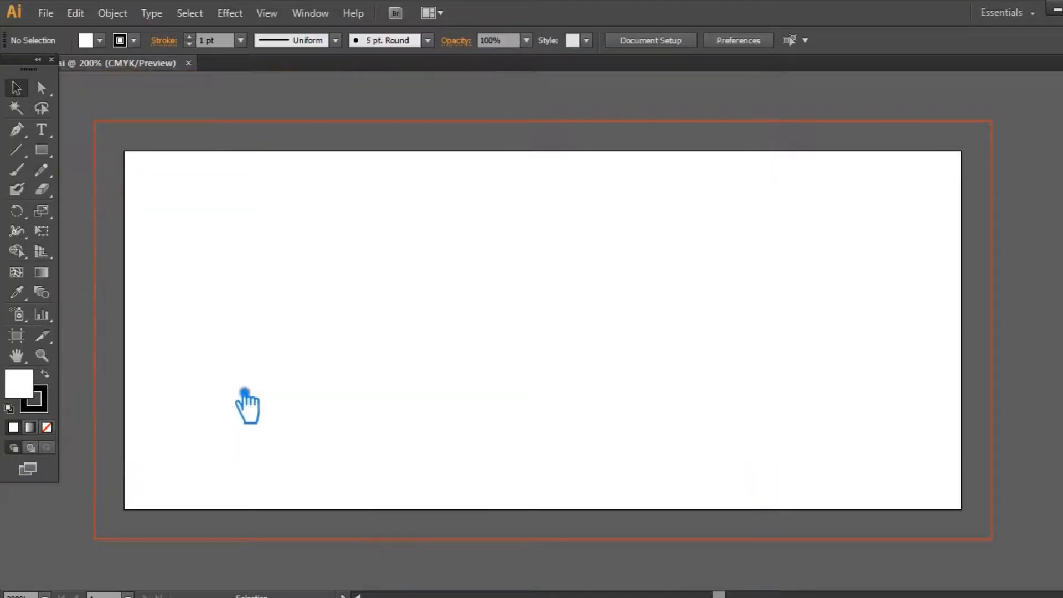
# Set a black fill with no stroke, and show the rulers to place guides along all four artboard edges.
pyautogui.click(47, 428)
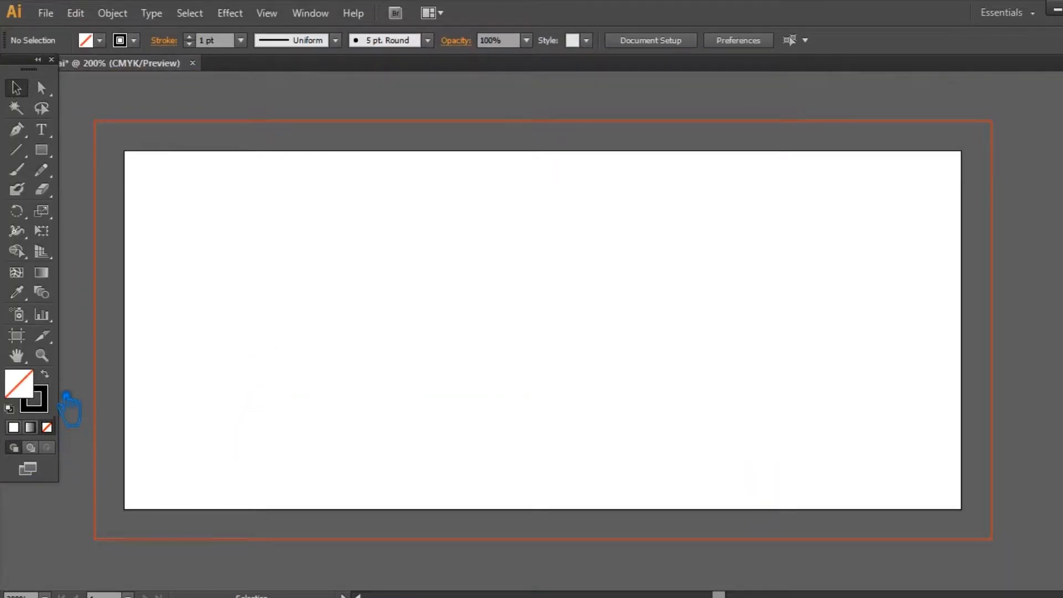
pyautogui.click(45, 374)
pyautogui.hotkey('ctrl', 'r')
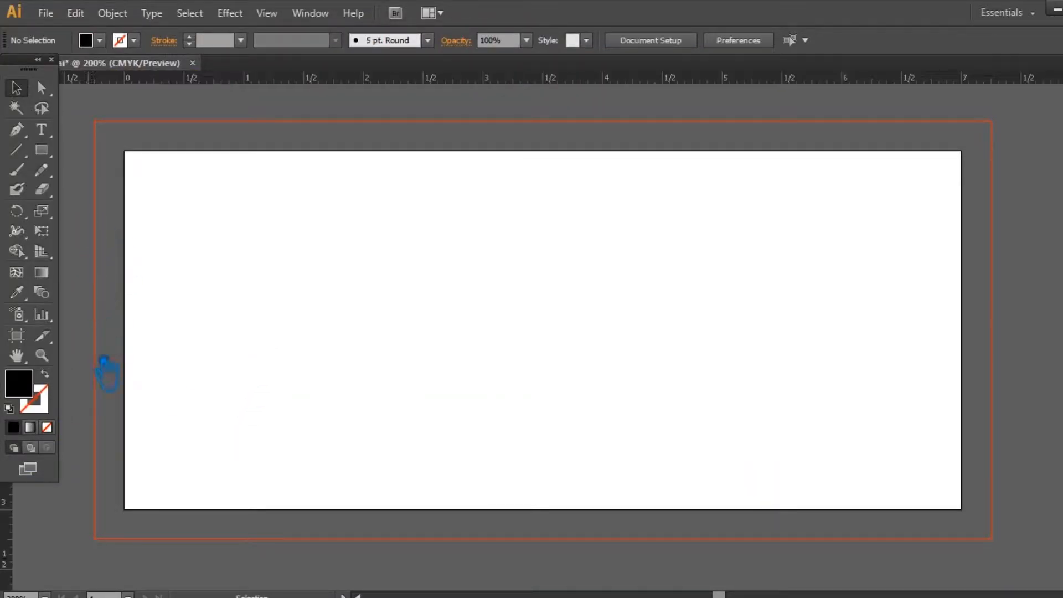
pyautogui.moveTo(6, 501); pyautogui.dragTo(124, 498)
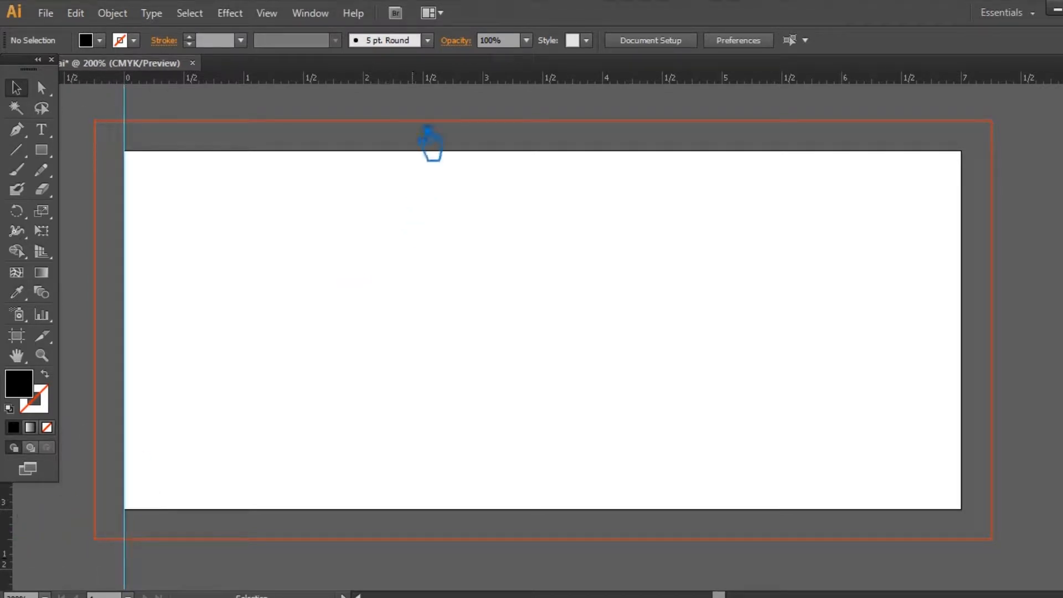
pyautogui.moveTo(418, 143); pyautogui.dragTo(418, 153)
pyautogui.moveTo(610, 80); pyautogui.dragTo(477, 512)
pyautogui.moveTo(5, 546); pyautogui.dragTo(965, 403)
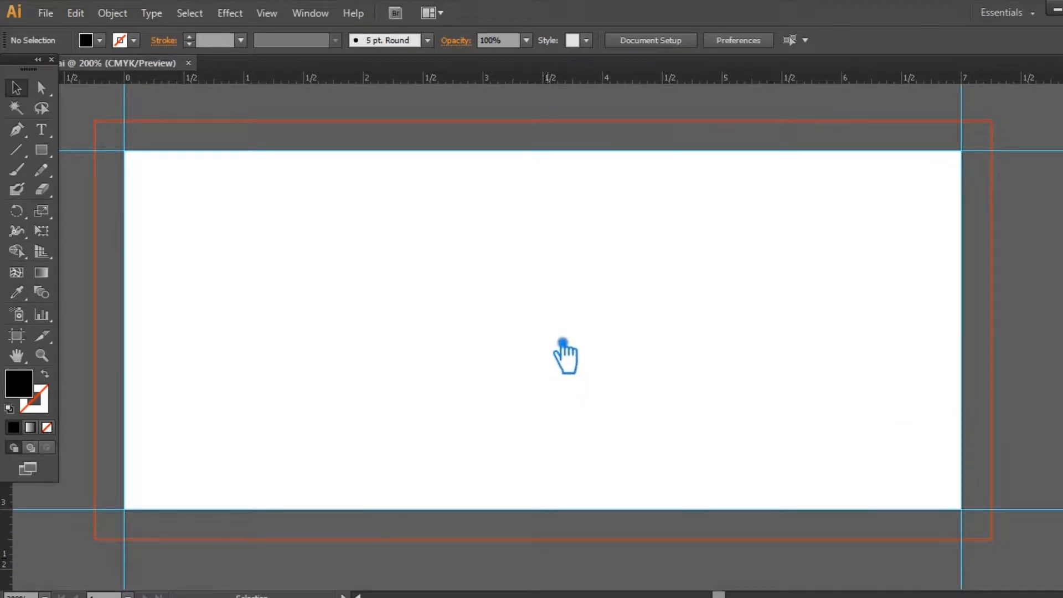
# Draw a 0.25 in by 0.25 in square and move it into the artboard's top-left corner.
pyautogui.click(41, 150)
pyautogui.click(481, 277)
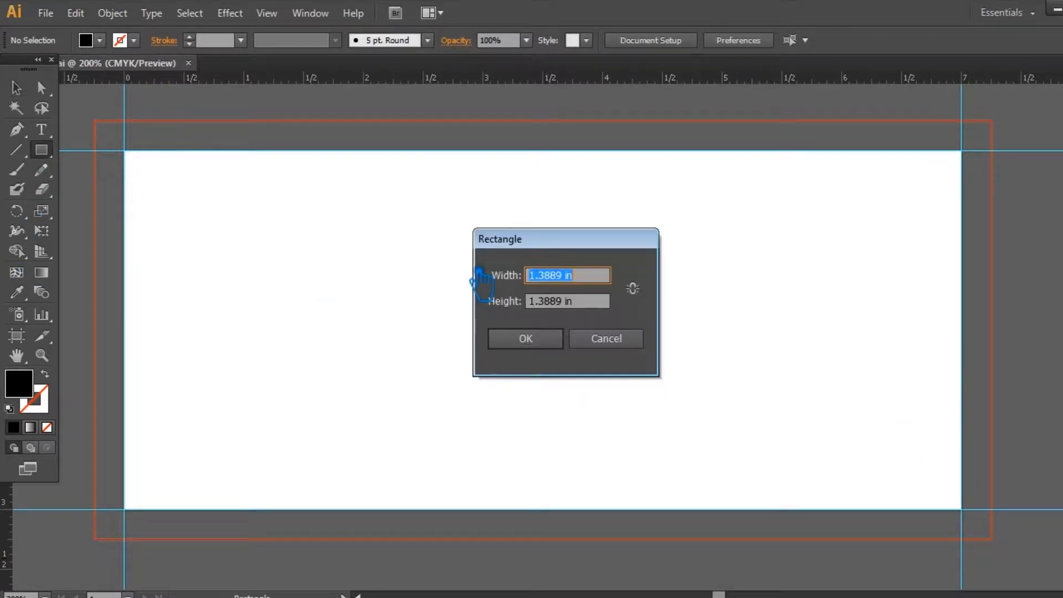
pyautogui.press('Tab')
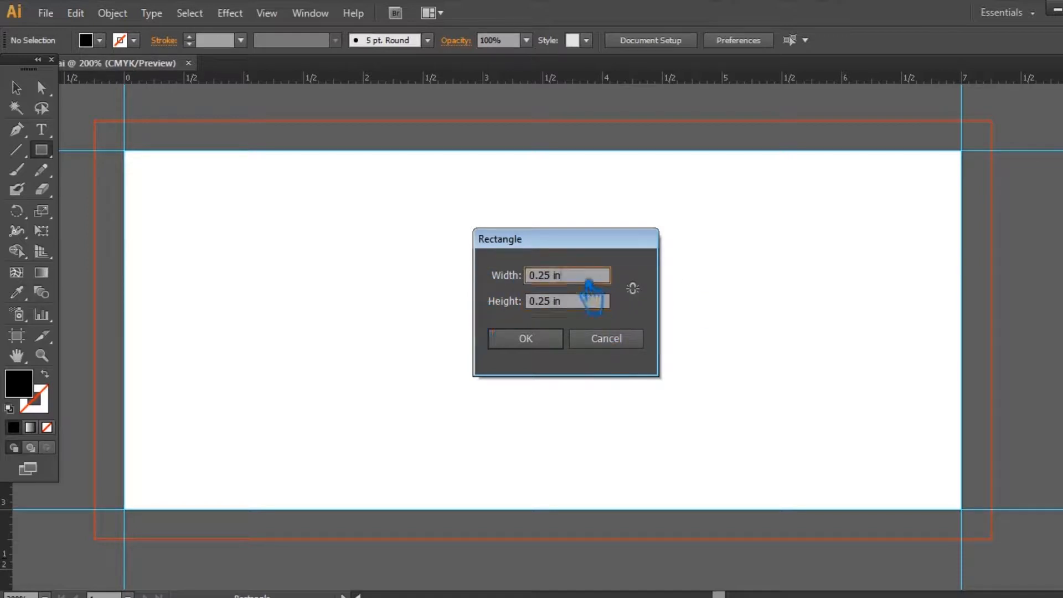
pyautogui.press('Return')
pyautogui.press('v')
pyautogui.click(503, 305)
pyautogui.moveTo(503, 305); pyautogui.dragTo(166, 178)
pyautogui.moveTo(280, 197); pyautogui.dragTo(591, 313)
# Place a vertical guide on the black square's right edge and a horizontal guide on its bottom edge.
pyautogui.hotkey('ctrl', '+')
pyautogui.hotkey('ctrl', '+')
pyautogui.hotkey('ctrl', '+')
pyautogui.hotkey('ctrl', '+')
pyautogui.hotkey('ctrl', '+')
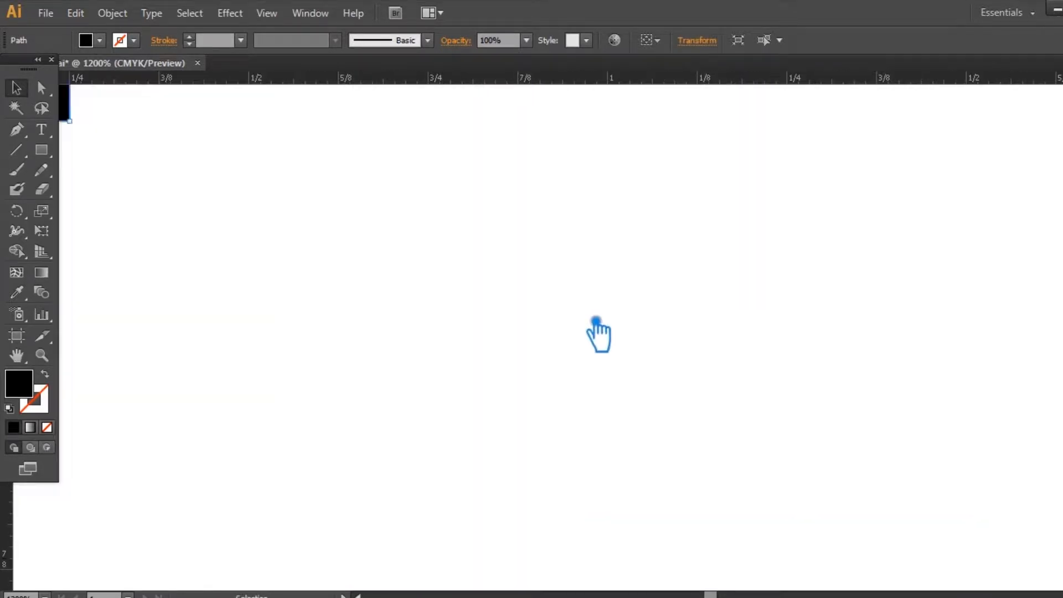
pyautogui.moveTo(272, 220); pyautogui.dragTo(745, 400)
pyautogui.moveTo(641, 316); pyautogui.dragTo(748, 388)
pyautogui.click(747, 386)
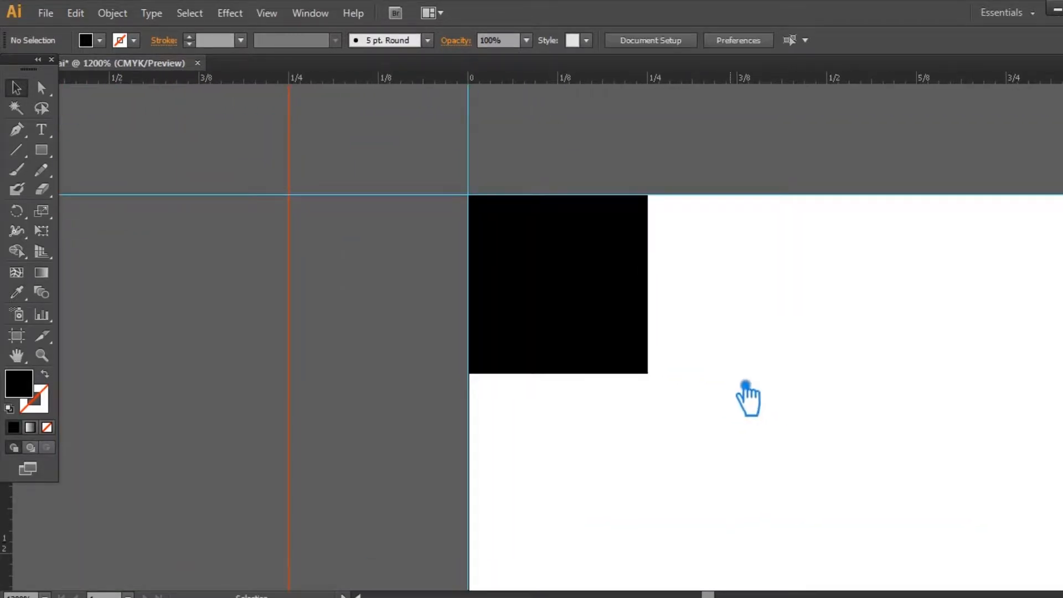
pyautogui.moveTo(11, 529); pyautogui.dragTo(648, 310)
pyautogui.moveTo(560, 78); pyautogui.dragTo(574, 373)
# Move the black square into the artboard's bottom-right corner.
pyautogui.hotkey('ctrl', '-')
pyautogui.hotkey('ctrl', '-')
pyautogui.hotkey('ctrl', '-')
pyautogui.hotkey('ctrl', '-')
pyautogui.hotkey('ctrl', '-')
pyautogui.hotkey('ctrl', '-')
pyautogui.hotkey('ctrl', '-')
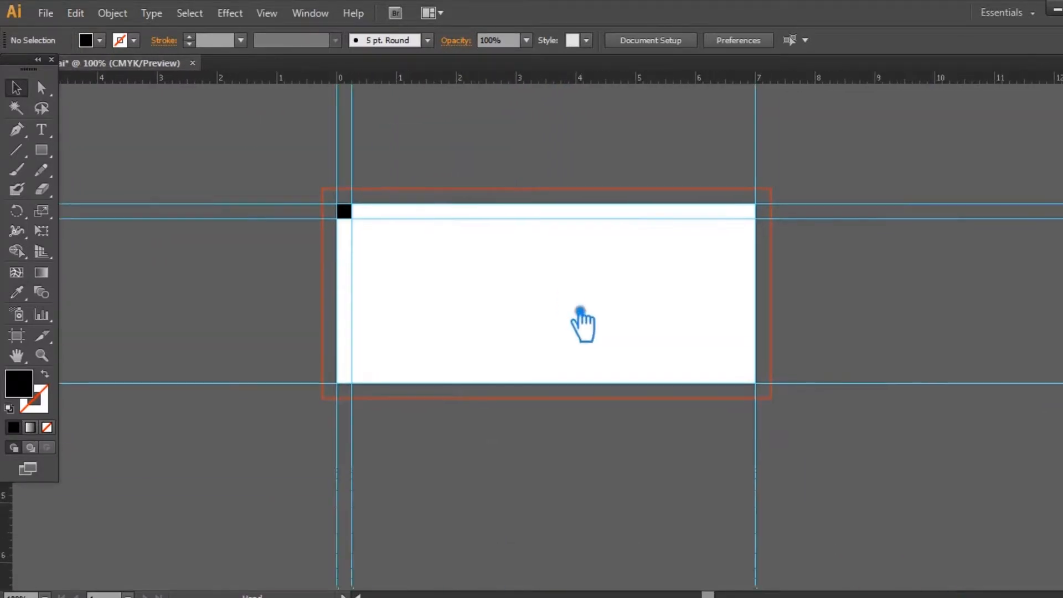
pyautogui.hotkey('ctrl', '+')
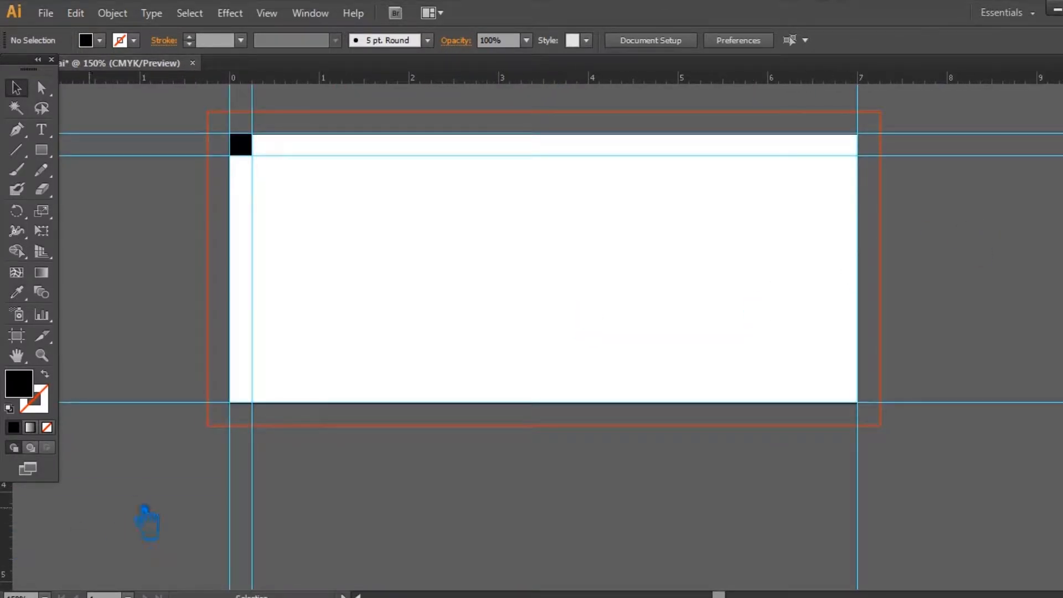
pyautogui.moveTo(249, 152); pyautogui.dragTo(854, 396)
pyautogui.click(933, 445)
# Place guides on the square's top and left edges at the bottom-right corner, and delete the square.
pyautogui.moveTo(811, 455); pyautogui.dragTo(217, 153)
pyautogui.hotkey('ctrl', '+')
pyautogui.hotkey('ctrl', '+')
pyautogui.hotkey('ctrl', '+')
pyautogui.hotkey('ctrl', '+')
pyautogui.hotkey('ctrl', '+')
pyautogui.moveTo(724, 366); pyautogui.dragTo(411, 481)
pyautogui.moveTo(455, 79); pyautogui.dragTo(492, 313)
pyautogui.moveTo(10, 490); pyautogui.dragTo(434, 389)
pyautogui.moveTo(637, 332); pyautogui.dragTo(817, 362)
pyautogui.click(644, 391)
pyautogui.press('Delete')
# Draw a curved black leader line without fill, from outside the artboard to the bleed's top-left corner with the Pen tool.
pyautogui.hotkey('ctrl', '-')
pyautogui.hotkey('ctrl', '-')
pyautogui.hotkey('ctrl', '-')
pyautogui.hotkey('ctrl', '-')
pyautogui.hotkey('ctrl', '-')
pyautogui.moveTo(648, 353); pyautogui.dragTo(970, 421)
pyautogui.moveTo(572, 336); pyautogui.dragTo(687, 363)
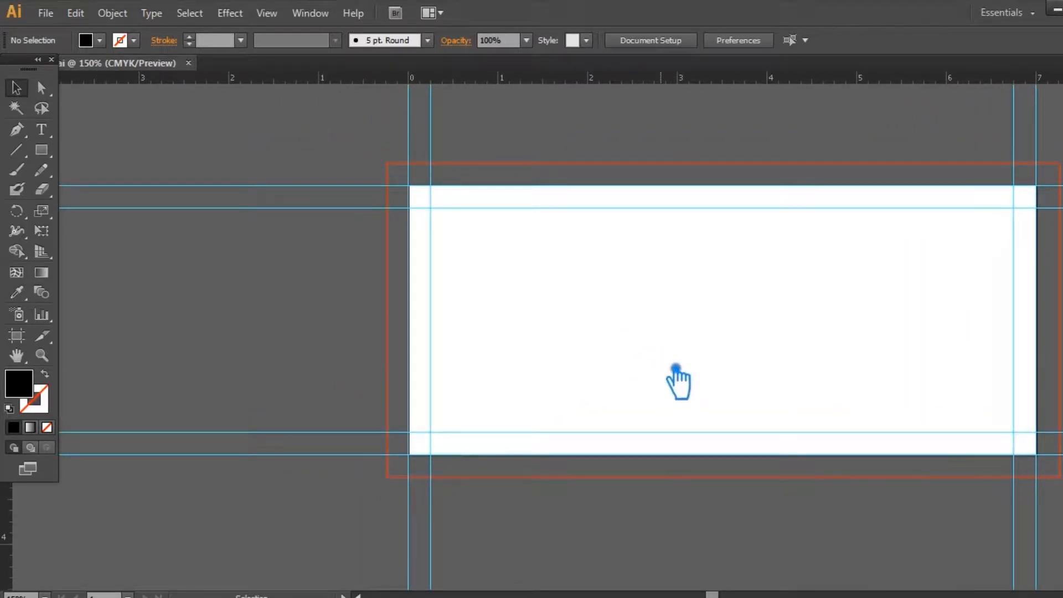
pyautogui.press('b')
pyautogui.press('p')
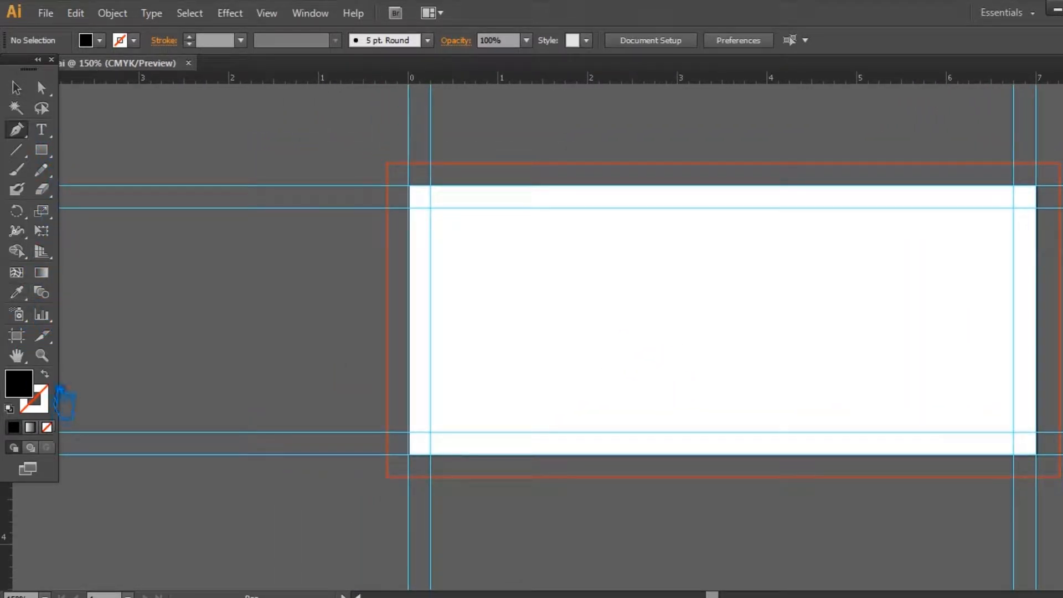
pyautogui.click(45, 374)
pyautogui.click(43, 394)
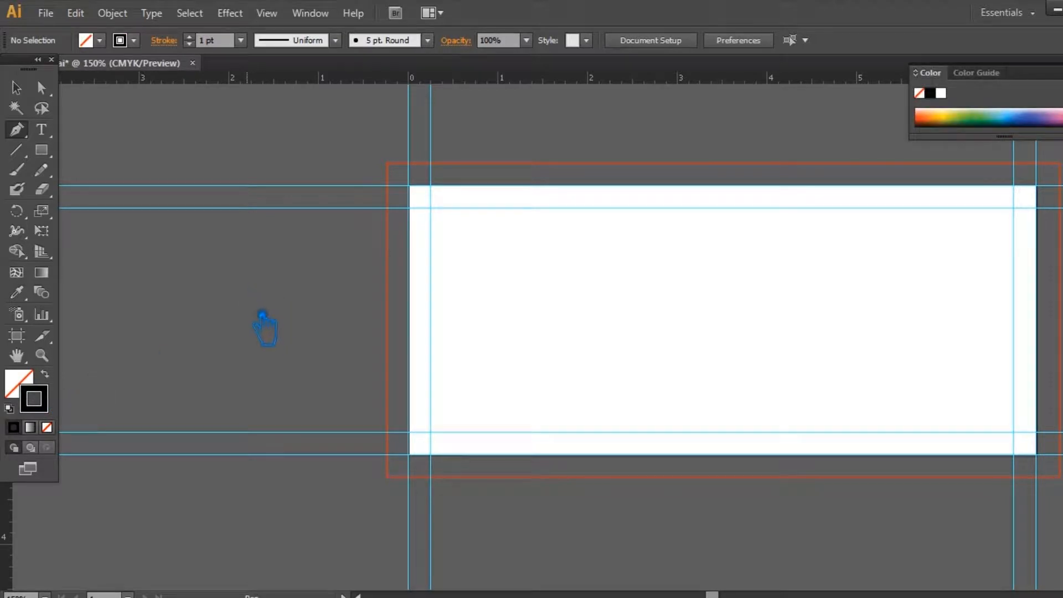
pyautogui.click(234, 251)
pyautogui.moveTo(386, 163); pyautogui.dragTo(466, 196)
pyautogui.click(386, 163)
pyautogui.click(17, 87)
# Duplicate the leader curve twice, ending the copies at the artboard's left edge and the inner left guide, and save the file.
pyautogui.click(307, 191)
pyautogui.moveTo(321, 182); pyautogui.dragTo(347, 284)
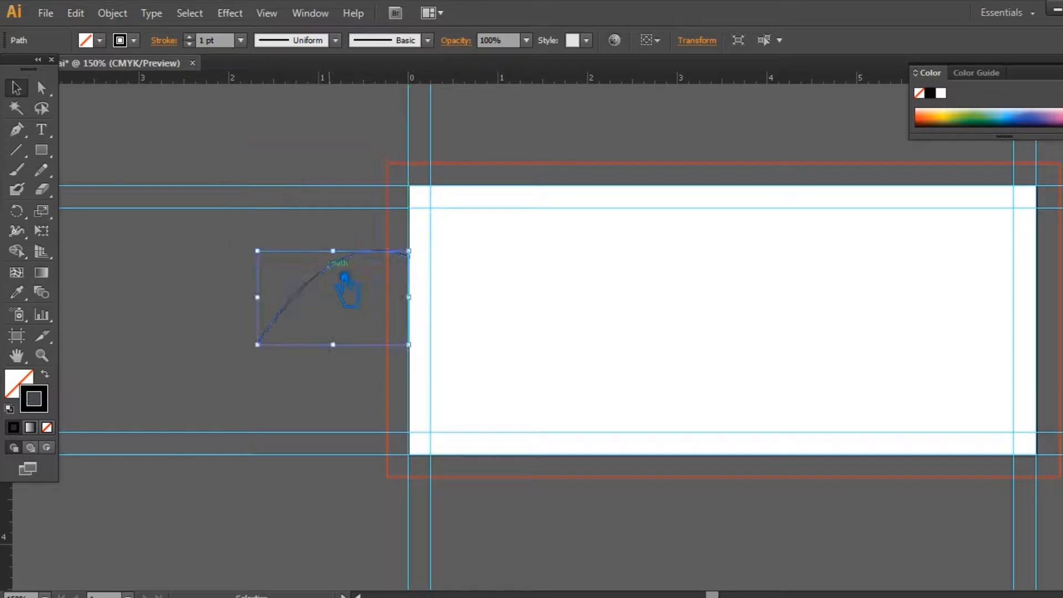
pyautogui.hotkey('ctrl', 'z')
pyautogui.moveTo(316, 183); pyautogui.dragTo(366, 360)
pyautogui.click(344, 288)
pyautogui.moveTo(218, 373); pyautogui.dragTo(347, 452)
pyautogui.hotkey('ctrl', 's')
# Add the 24 pt text label "Bleed" at the lower end of the top leader curve.
pyautogui.click(41, 130)
pyautogui.click(330, 249)
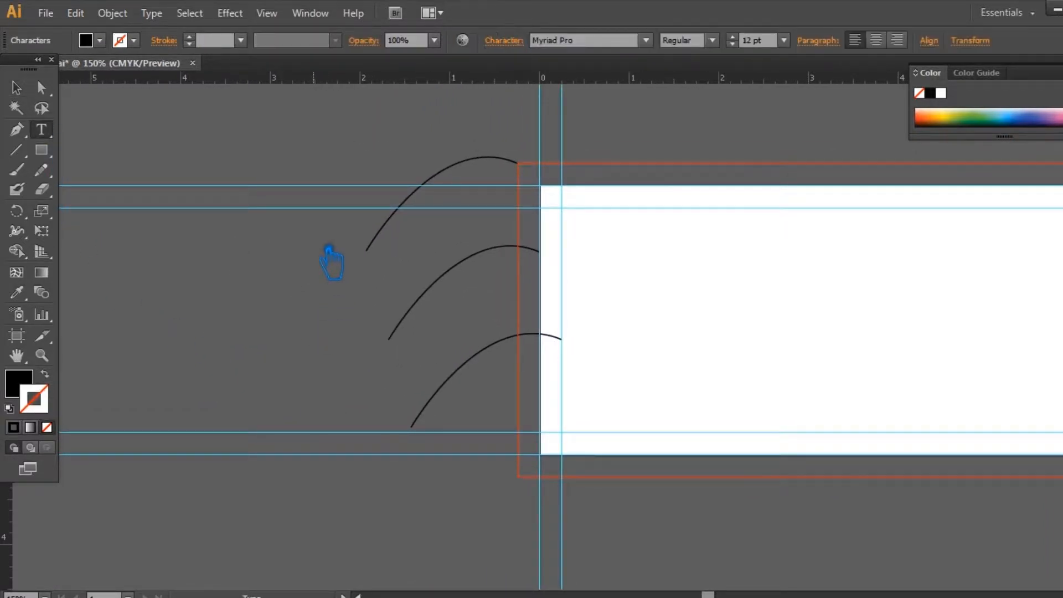
pyautogui.click(784, 40)
pyautogui.click(817, 281)
pyautogui.press('Escape')
pyautogui.moveTo(380, 243); pyautogui.dragTo(390, 276)
pyautogui.click(283, 324)
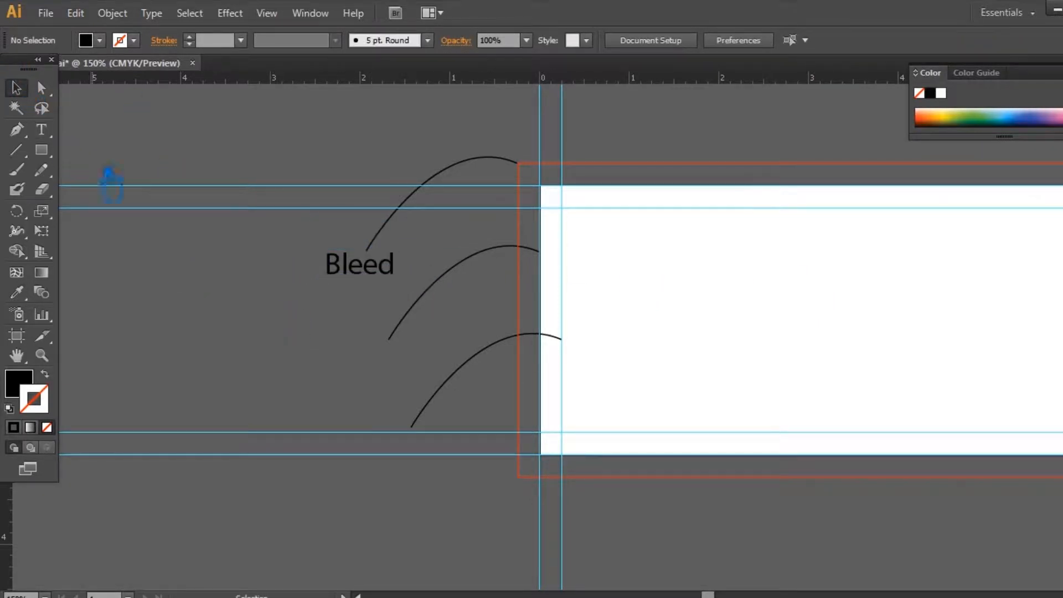
# Add the text label "Cut" at the lower end of the middle leader curve.
pyautogui.click(44, 131)
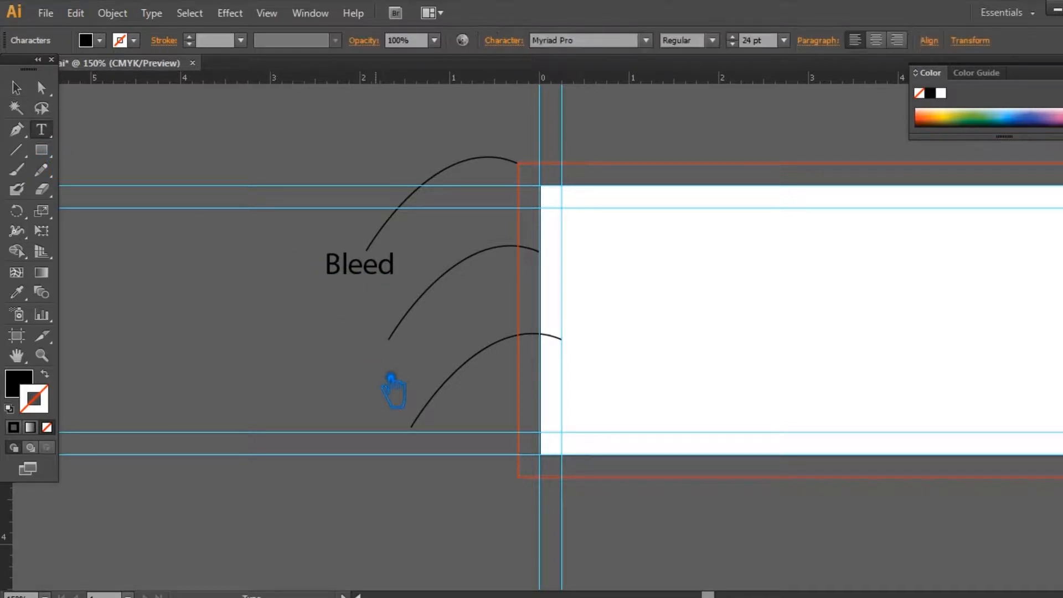
pyautogui.click(18, 88)
pyautogui.click(238, 293)
# Add the text label "Safe Zone" and center it below the lower end of the bottom leader curve.
pyautogui.click(43, 130)
pyautogui.keyDown('shift'); pyautogui.click(342, 473); pyautogui.keyUp('shift')
pyautogui.click(375, 473)
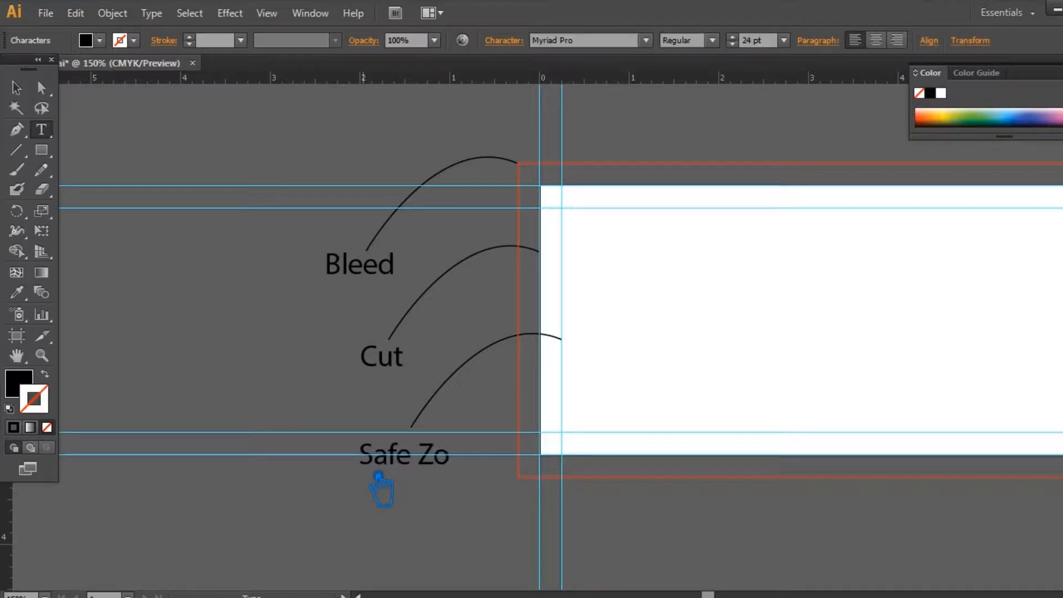
pyautogui.click(17, 88)
pyautogui.click(287, 333)
pyautogui.moveTo(451, 454)
pyautogui.mouseDown()
pyautogui.moveTo(444, 468)
pyautogui.moveTo(432, 455)
pyautogui.mouseUp()
pyautogui.click(360, 286)
pyautogui.click(171, 359)
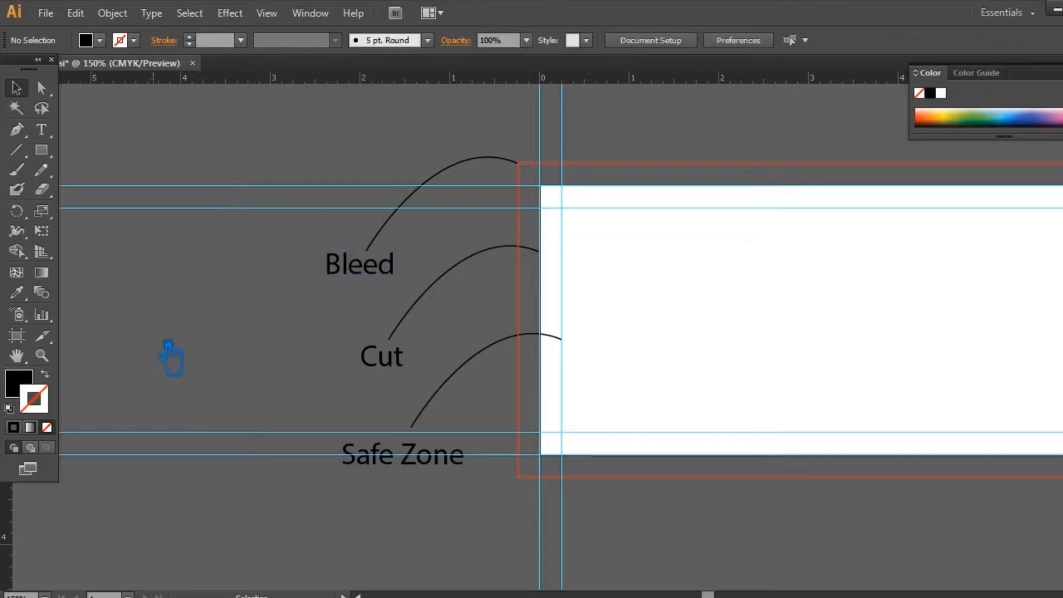
# Set the Bleed, Cut and Safe Zone labels to the Bold font style.
pyautogui.moveTo(767, 386); pyautogui.dragTo(641, 405)
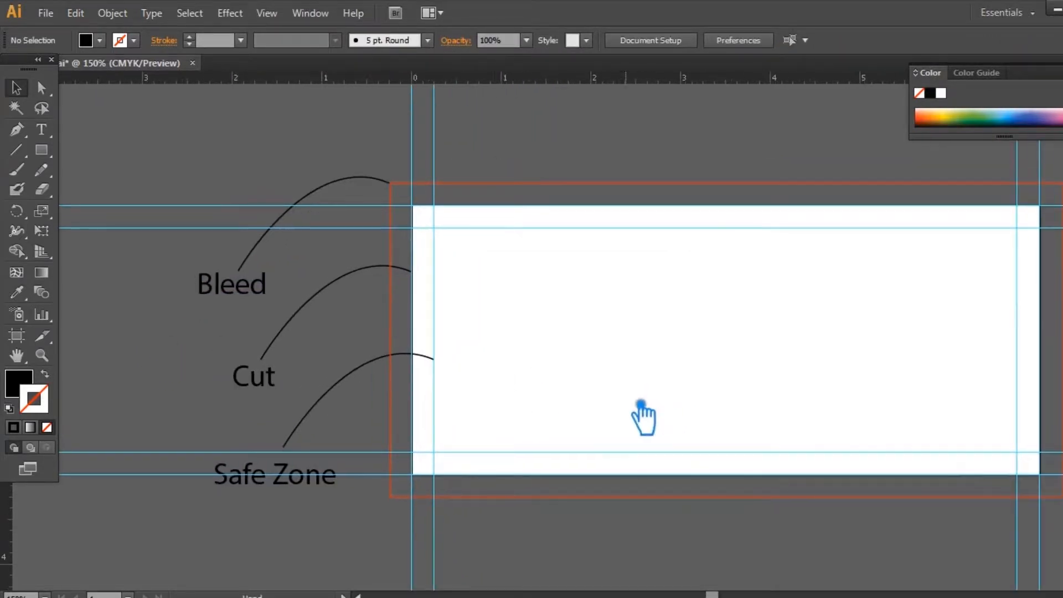
pyautogui.click(287, 484)
pyautogui.keyDown('shift'); pyautogui.click(258, 375); pyautogui.keyUp('shift')
pyautogui.keyDown('shift'); pyautogui.click(232, 283); pyautogui.keyUp('shift')
pyautogui.click(713, 40)
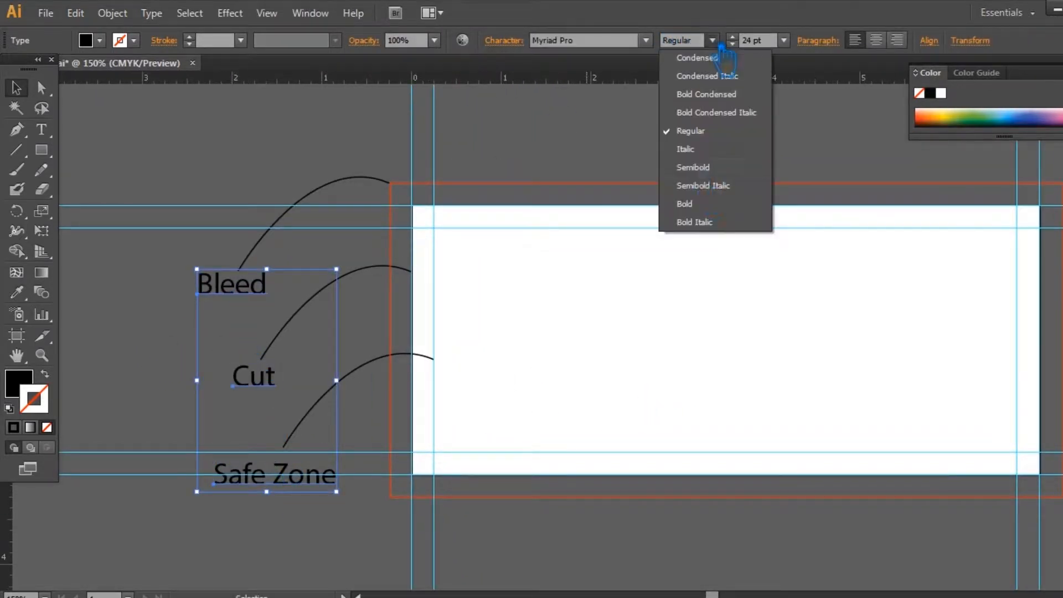
pyautogui.click(706, 208)
pyautogui.click(274, 163)
# Recolor the Bleed label light red and the Cut label bright blue.
pyautogui.moveTo(440, 434); pyautogui.dragTo(535, 407)
pyautogui.click(332, 259)
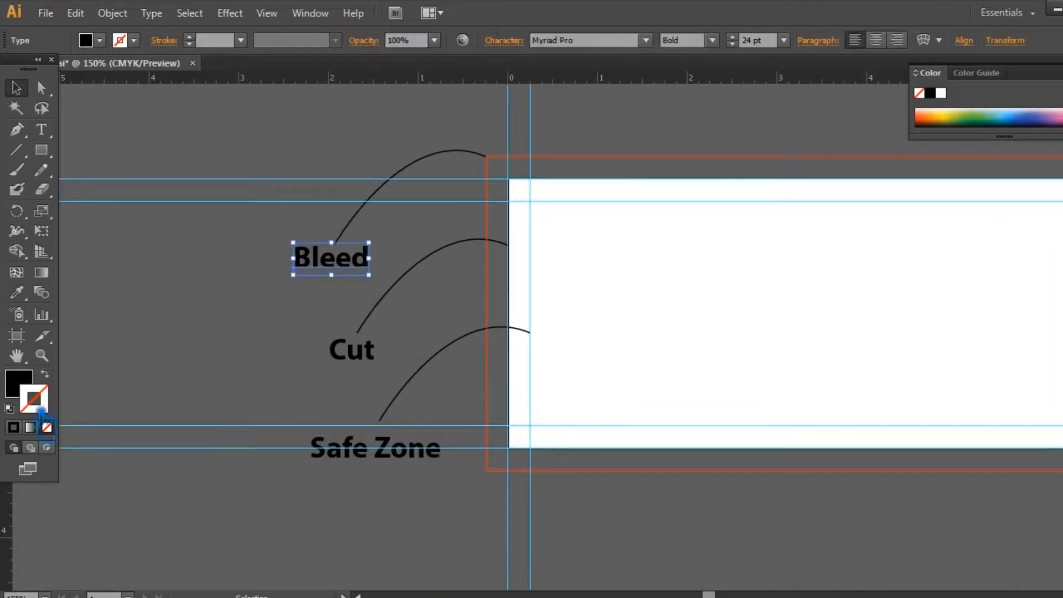
pyautogui.doubleClick(31, 389)
pyautogui.write('FF5349')
pyautogui.press('Return')
pyautogui.click(352, 349)
pyautogui.doubleClick(32, 390)
pyautogui.write('1E9FFF')
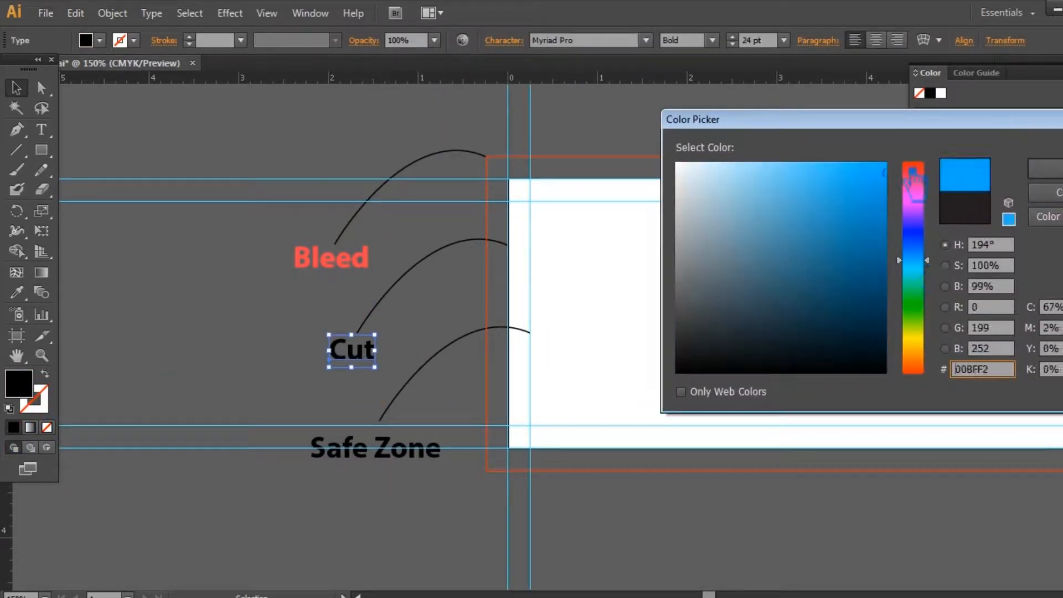
pyautogui.press('Return')
# Recolor the Safe Zone label lime green, B1F900.
pyautogui.click(368, 457)
pyautogui.doubleClick(32, 389)
pyautogui.moveTo(914, 343); pyautogui.dragTo(930, 329)
pyautogui.click(881, 176)
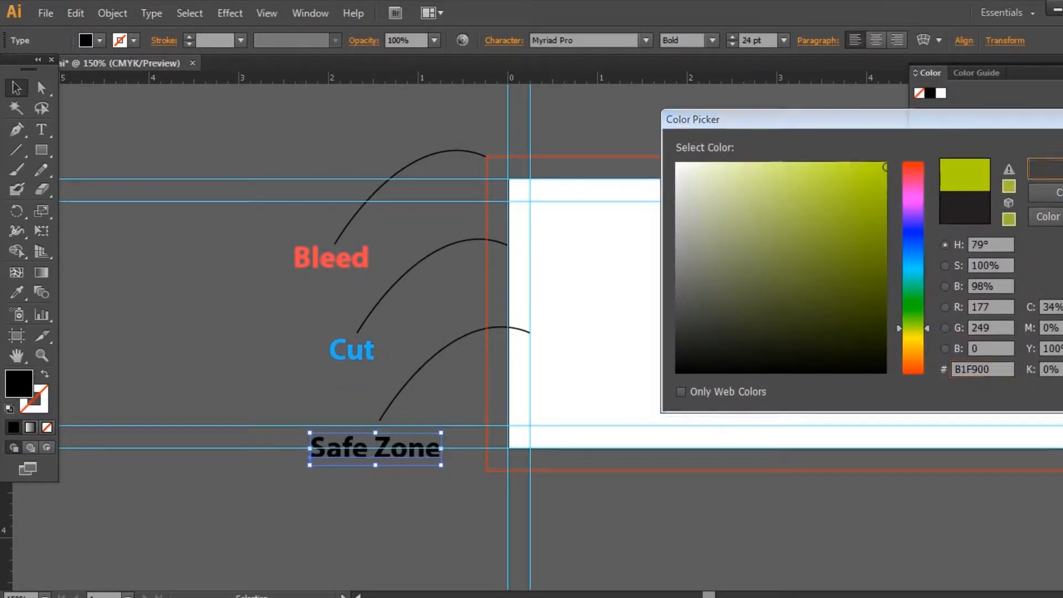
pyautogui.press('Return')
pyautogui.click(280, 380)
pyautogui.moveTo(734, 419); pyautogui.dragTo(541, 451)
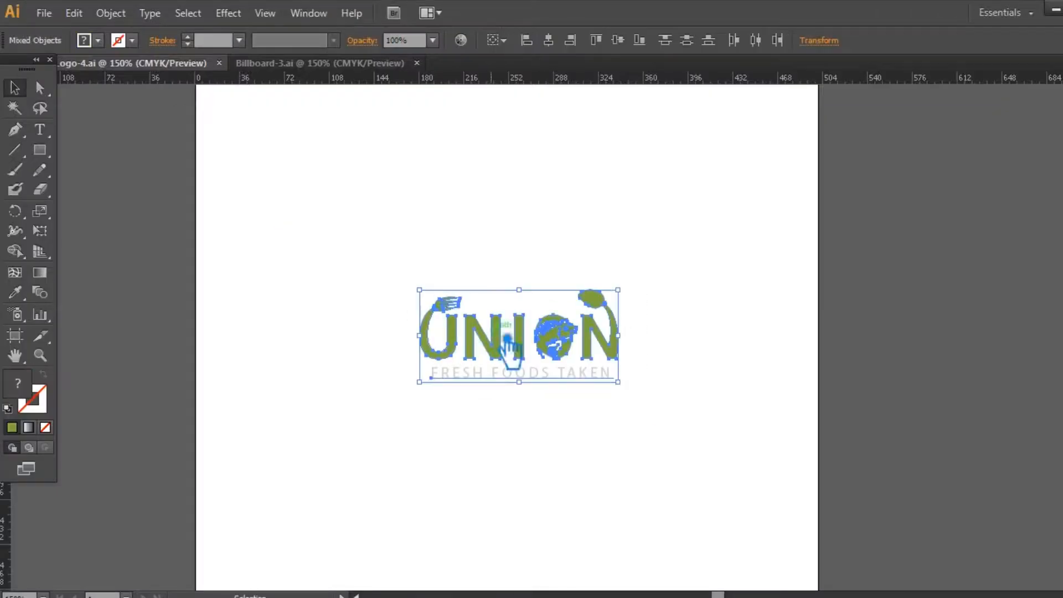
# Bring the UNION logo from Logo-4.ai onto the Billboard-3.ai artboard and group its parts.
pyautogui.moveTo(507, 306)
pyautogui.mouseDown()
pyautogui.moveTo(368, 83)
pyautogui.moveTo(380, 147)
pyautogui.moveTo(637, 333)
pyautogui.mouseUp()
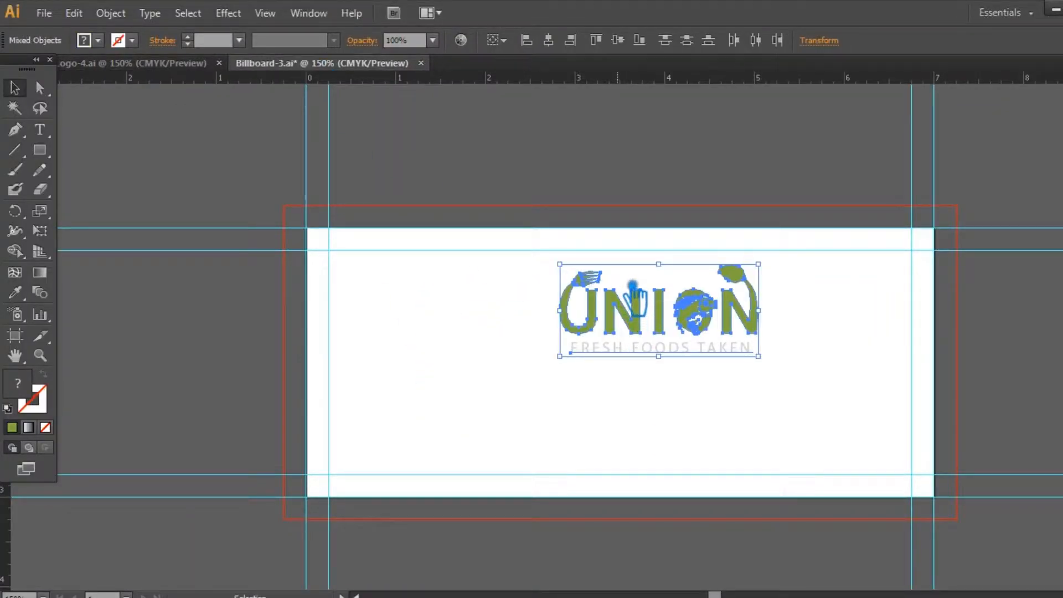
pyautogui.click(826, 336)
pyautogui.click(748, 330)
pyautogui.moveTo(790, 363); pyautogui.dragTo(624, 295)
pyautogui.hotkey('ctrl', 'g')
# Scale the UNION logo down to about 0.85 in wide and place it near the artboard's top-right corner.
pyautogui.moveTo(773, 356); pyautogui.dragTo(837, 319)
pyautogui.click(676, 333)
pyautogui.click(709, 357)
pyautogui.hscroll(3, 721, 369)
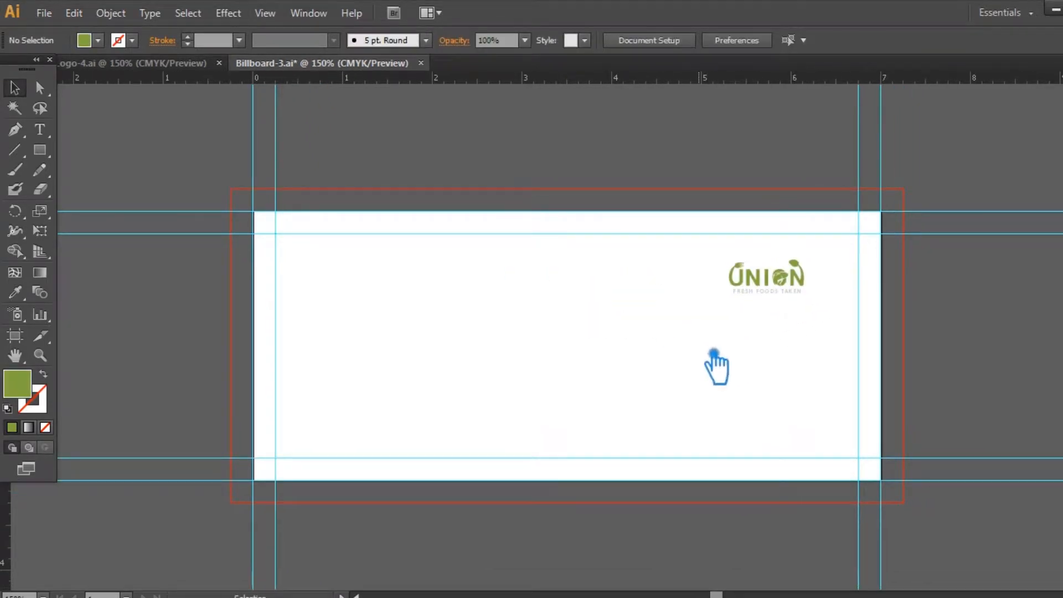
# Move the UNION logo slightly right and recolor its FRESH FOODS TAKEN tagline dark gray, 665F5F.
pyautogui.moveTo(789, 285); pyautogui.dragTo(795, 285)
pyautogui.click(703, 343)
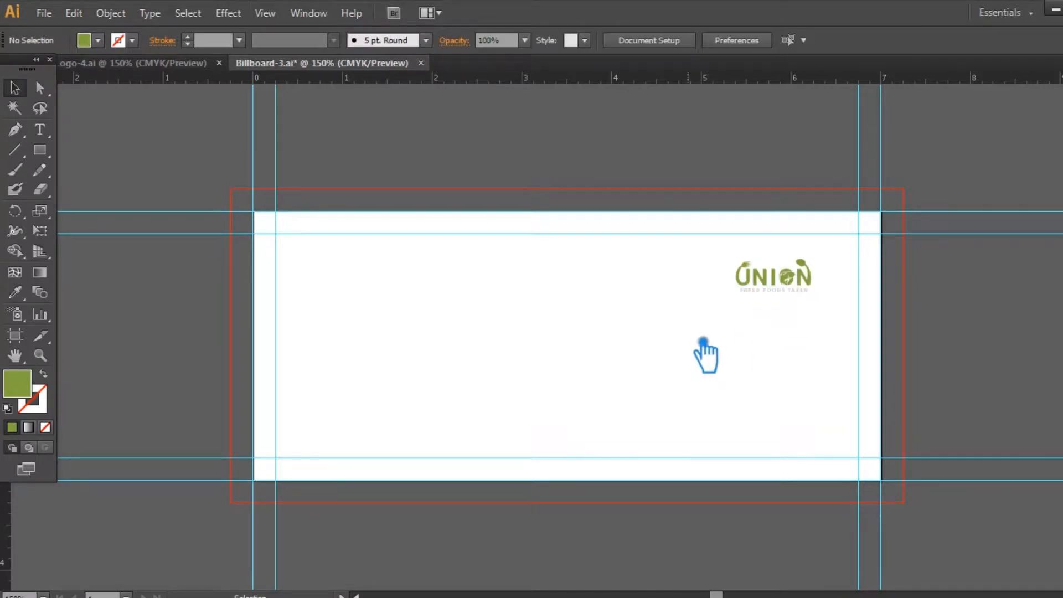
pyautogui.press('a')
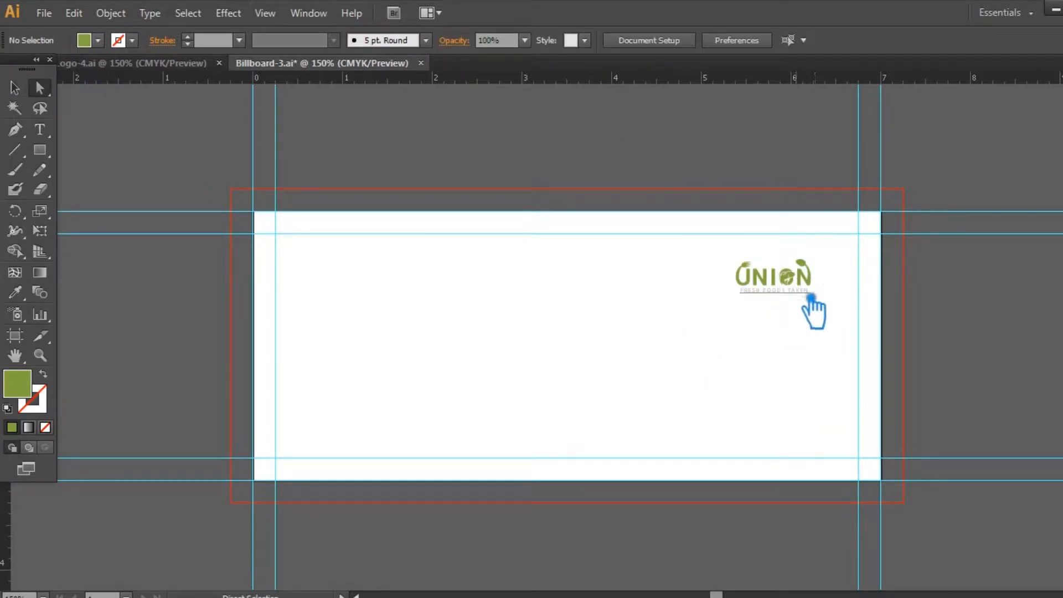
pyautogui.click(803, 292)
pyautogui.doubleClick(17, 383)
pyautogui.click(688, 289)
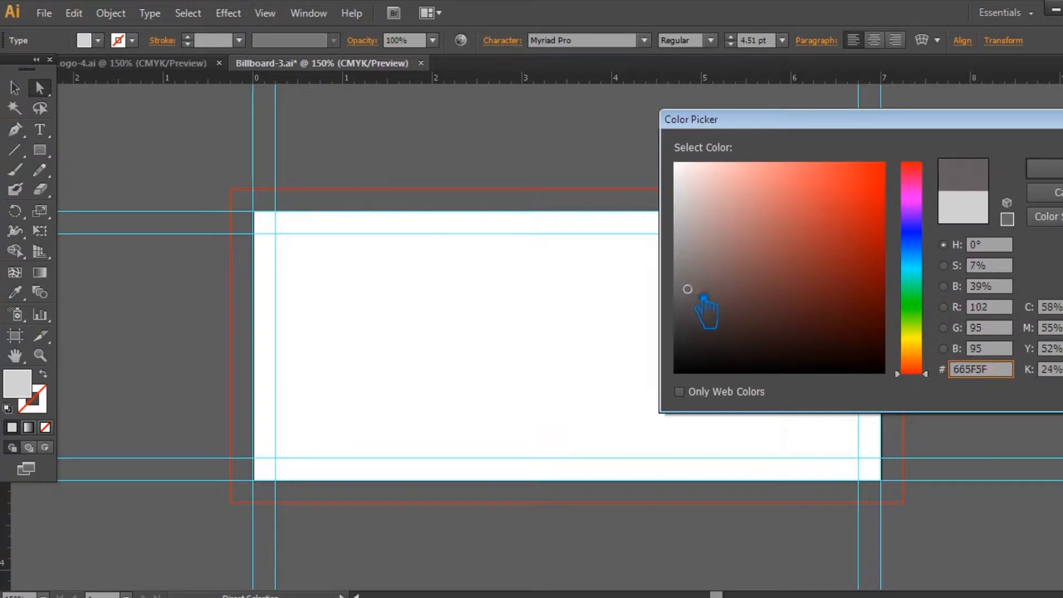
pyautogui.click(1049, 169)
pyautogui.click(15, 89)
pyautogui.click(551, 235)
# Ungroup the logo so the UNION lettering is separate from the FRESH FOODS TAKEN tagline.
pyautogui.hotkey('ctrl', '+')
pyautogui.hotkey('ctrl', '+')
pyautogui.hotkey('ctrl', '+')
pyautogui.moveTo(894, 287); pyautogui.dragTo(480, 400)
pyautogui.moveTo(887, 308)
pyautogui.mouseDown()
pyautogui.moveTo(614, 264)
pyautogui.moveTo(891, 300)
pyautogui.mouseUp()
pyautogui.click(622, 268)
pyautogui.click(687, 302)
pyautogui.rightClick(685, 299)
pyautogui.click(699, 394)
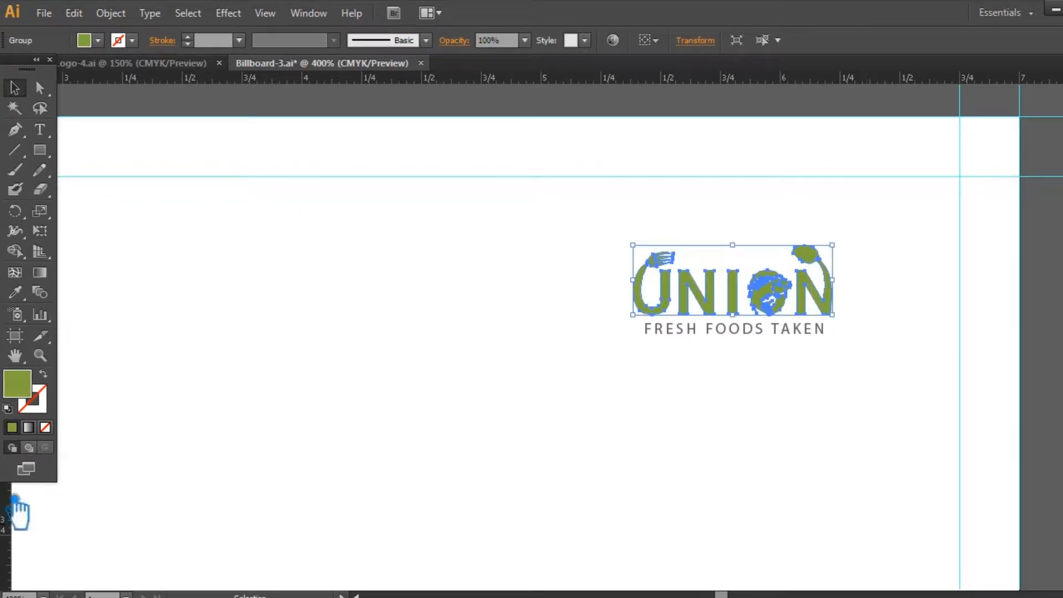
# Recolor the UNION lettering and its icons pure red, FF0000.
pyautogui.doubleClick(25, 384)
pyautogui.write('A84040')
pyautogui.moveTo(804, 234); pyautogui.dragTo(903, 163)
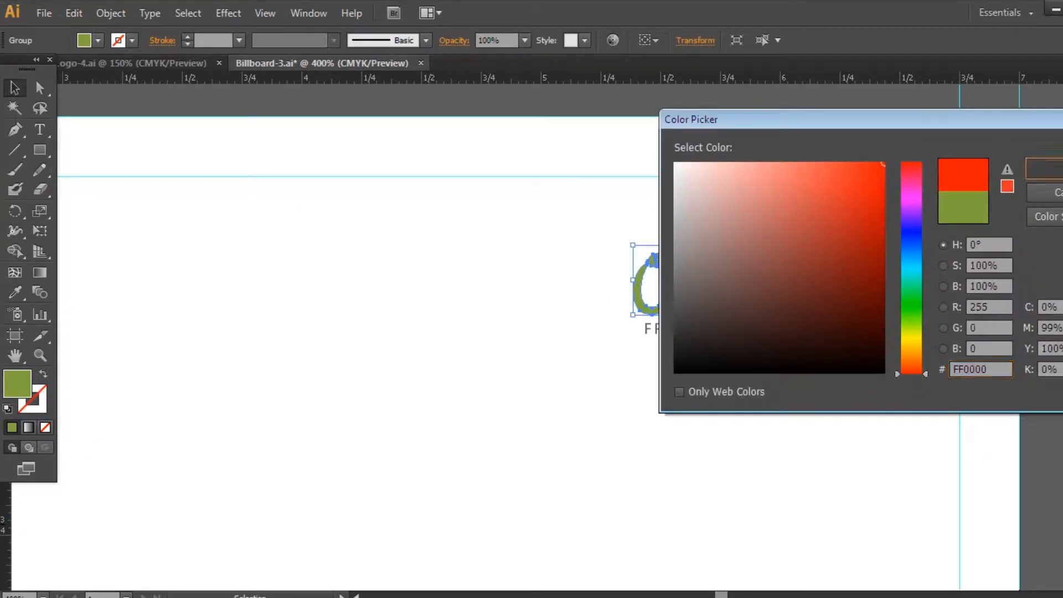
pyautogui.click(1050, 169)
pyautogui.click(544, 214)
# Recolor the UNION lettering a slightly darker, muted red.
pyautogui.moveTo(477, 268); pyautogui.dragTo(853, 346)
pyautogui.click(592, 234)
pyautogui.click(762, 293)
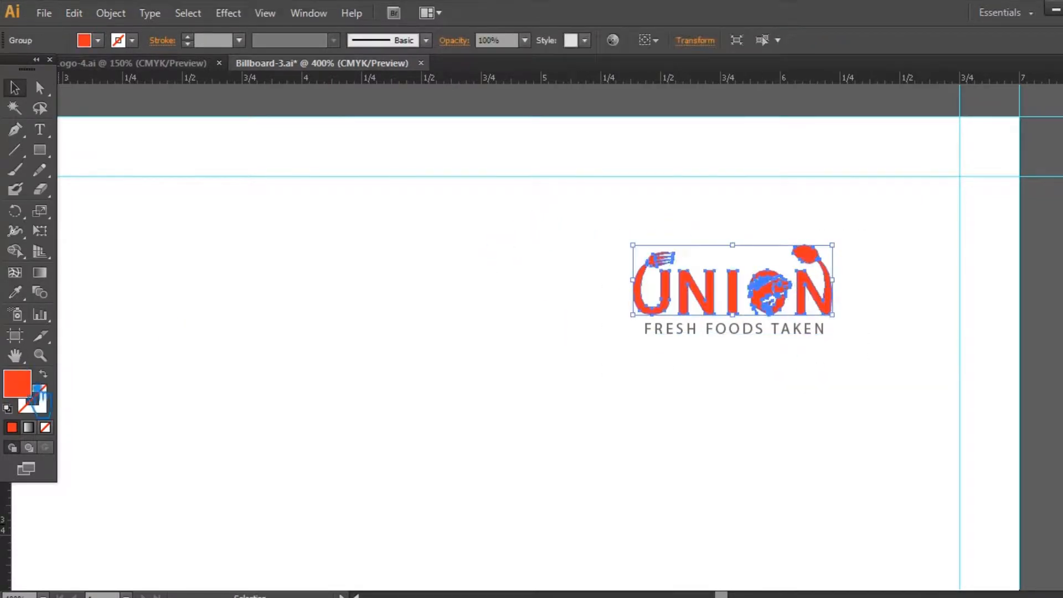
pyautogui.doubleClick(27, 385)
pyautogui.moveTo(817, 223); pyautogui.dragTo(873, 217)
pyautogui.click(1049, 169)
pyautogui.click(514, 186)
# Move the lettering and tagline together up and right until they touch the upper safe-zone guide.
pyautogui.moveTo(858, 379); pyautogui.dragTo(736, 294)
pyautogui.moveTo(794, 300); pyautogui.dragTo(848, 232)
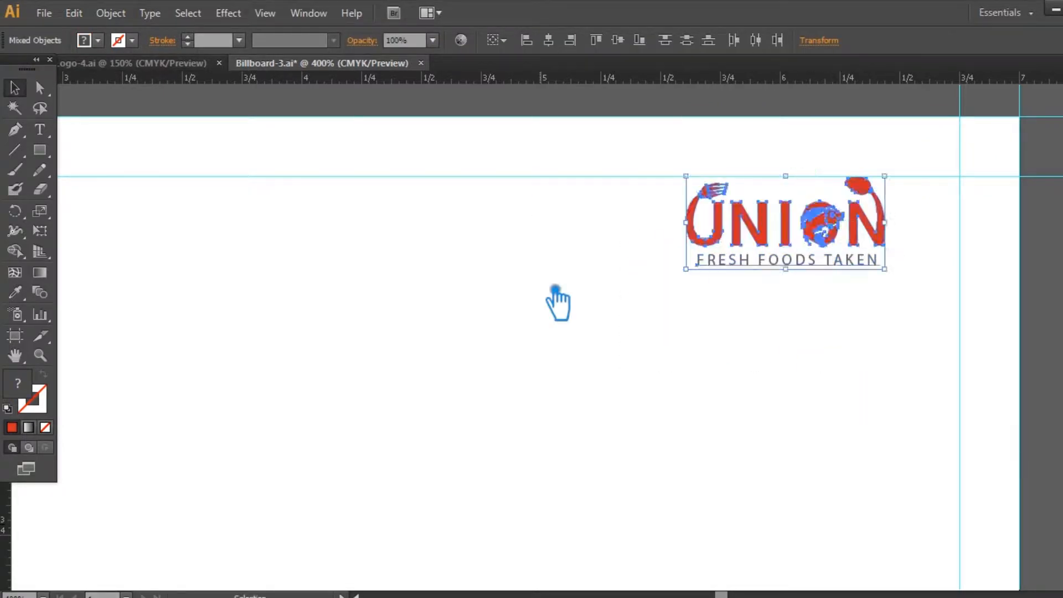
pyautogui.click(554, 289)
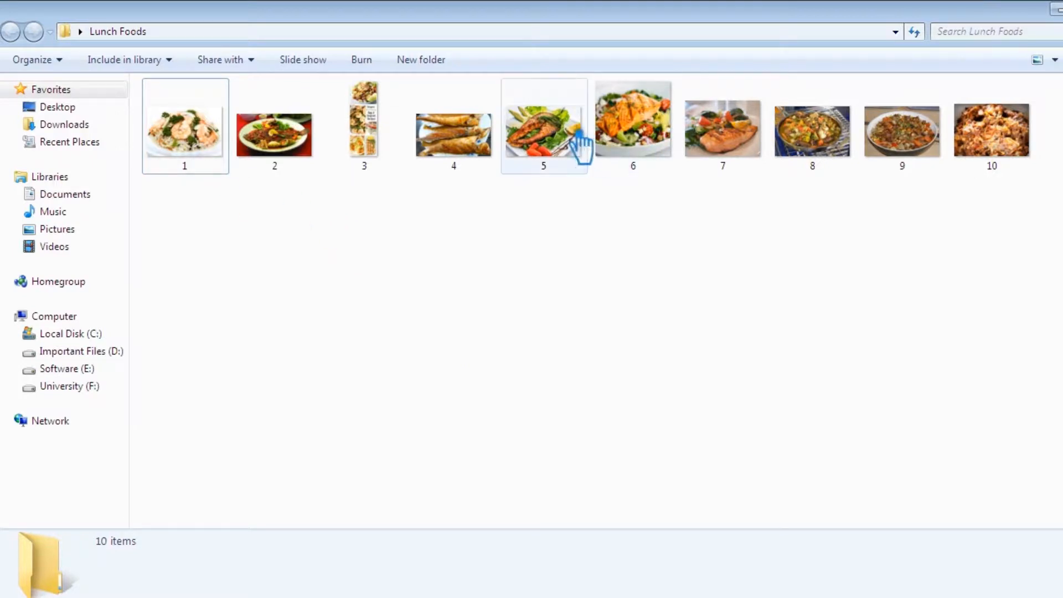
# Place photo 7, the grilled salmon dish, from the Lunch Foods folder into the Billboard-3.ai document.
pyautogui.click(582, 145)
pyautogui.click(753, 157)
pyautogui.moveTo(750, 158); pyautogui.dragTo(569, 449)
# Scale the salmon photo down to about 2.8 in wide so it fits on the right part of the artboard.
pyautogui.hotkey('ctrl', '-')
pyautogui.hotkey('ctrl', '-')
pyautogui.hotkey('ctrl', '-')
pyautogui.hotkey('ctrl', '-')
pyautogui.hotkey('ctrl', '-')
pyautogui.hotkey('ctrl', '-')
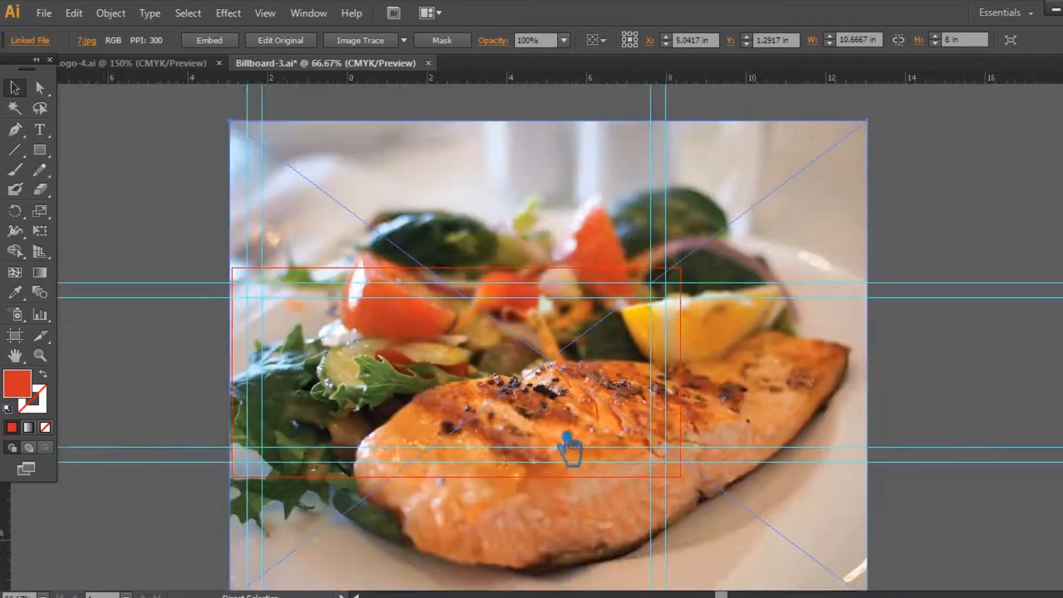
pyautogui.moveTo(708, 467); pyautogui.dragTo(590, 380)
pyautogui.click(693, 375)
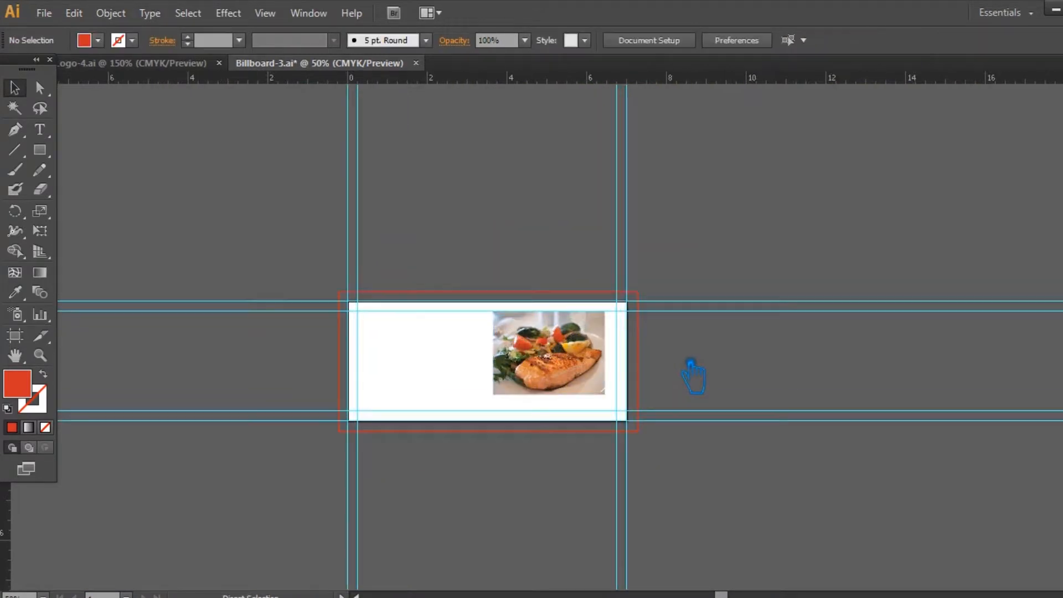
# Position the salmon photo just below the UNION logo.
pyautogui.hotkey('ctrl', '+')
pyautogui.hotkey('ctrl', '+')
pyautogui.hotkey('ctrl', '+')
pyautogui.hotkey('ctrl', '+')
pyautogui.moveTo(703, 358); pyautogui.dragTo(739, 395)
pyautogui.moveTo(668, 385); pyautogui.dragTo(716, 442)
# Draw a red circle about 1.4 in across and center it over the salmon photo.
pyautogui.click(86, 107)
pyautogui.moveTo(39, 150); pyautogui.dragTo(118, 191)
pyautogui.moveTo(493, 238); pyautogui.dragTo(674, 406)
pyautogui.click(15, 88)
pyautogui.moveTo(576, 329); pyautogui.dragTo(622, 383)
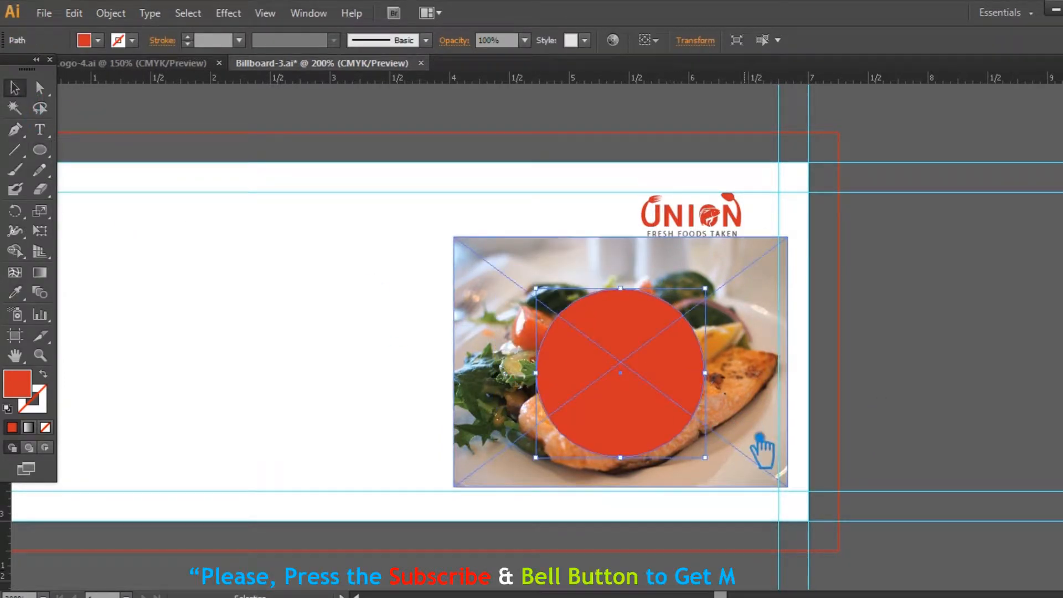
# Scale the salmon photo down behind the circle and adjust the circle's size and position over the food.
pyautogui.click(778, 473)
pyautogui.moveTo(802, 491); pyautogui.dragTo(729, 413)
pyautogui.moveTo(670, 403); pyautogui.dragTo(671, 404)
pyautogui.moveTo(673, 404); pyautogui.dragTo(673, 398)
pyautogui.moveTo(706, 464); pyautogui.dragTo(710, 467)
pyautogui.click(789, 476)
# Clip the salmon photo to the circle with a clipping mask.
pyautogui.moveTo(790, 475); pyautogui.dragTo(613, 342)
pyautogui.rightClick(614, 340)
pyautogui.click(681, 441)
# Resize the circular photo to about 1.58 in across, place it below the UNION logo, and save the document.
pyautogui.click(741, 399)
pyautogui.click(664, 410)
pyautogui.moveTo(710, 468); pyautogui.dragTo(674, 432)
pyautogui.click(886, 359)
pyautogui.moveTo(669, 380); pyautogui.dragTo(748, 344)
pyautogui.moveTo(636, 394); pyautogui.dragTo(554, 478)
pyautogui.moveTo(671, 433); pyautogui.dragTo(707, 417)
pyautogui.click(460, 387)
pyautogui.moveTo(759, 386); pyautogui.dragTo(748, 383)
pyautogui.click(839, 396)
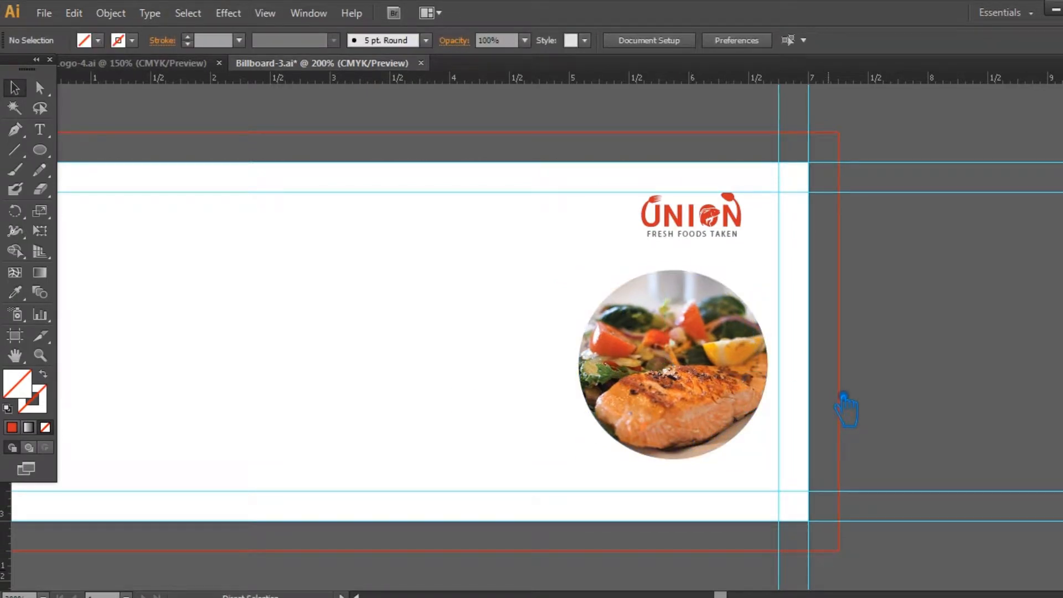
pyautogui.hotkey('ctrl', 's')
# Draw a concentric circle about 1.66 in across around the circular salmon photo.
pyautogui.press('+')
pyautogui.moveTo(843, 418); pyautogui.dragTo(903, 397)
pyautogui.click(790, 371)
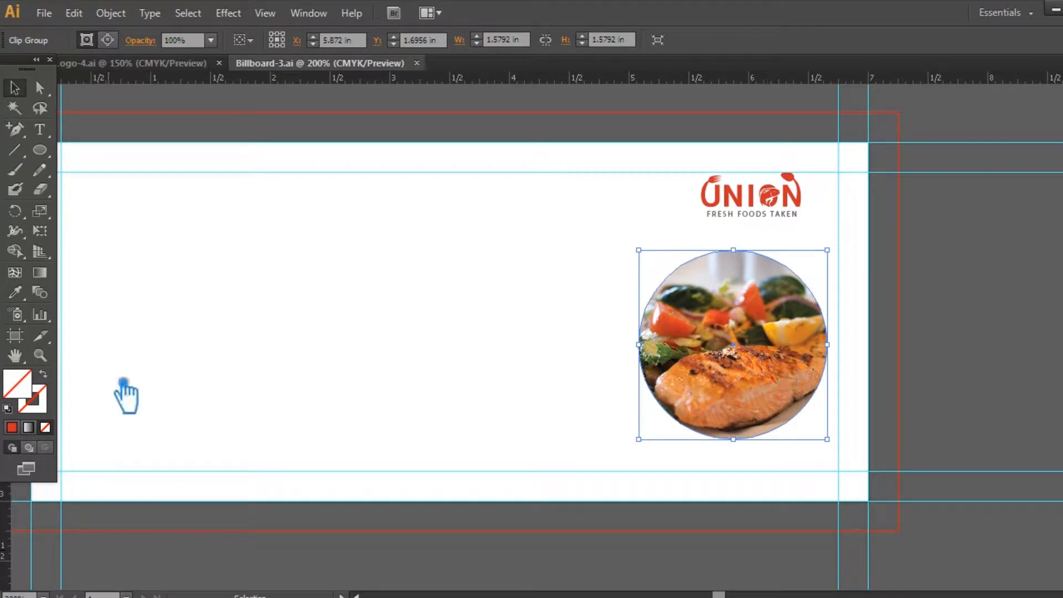
pyautogui.press('l')
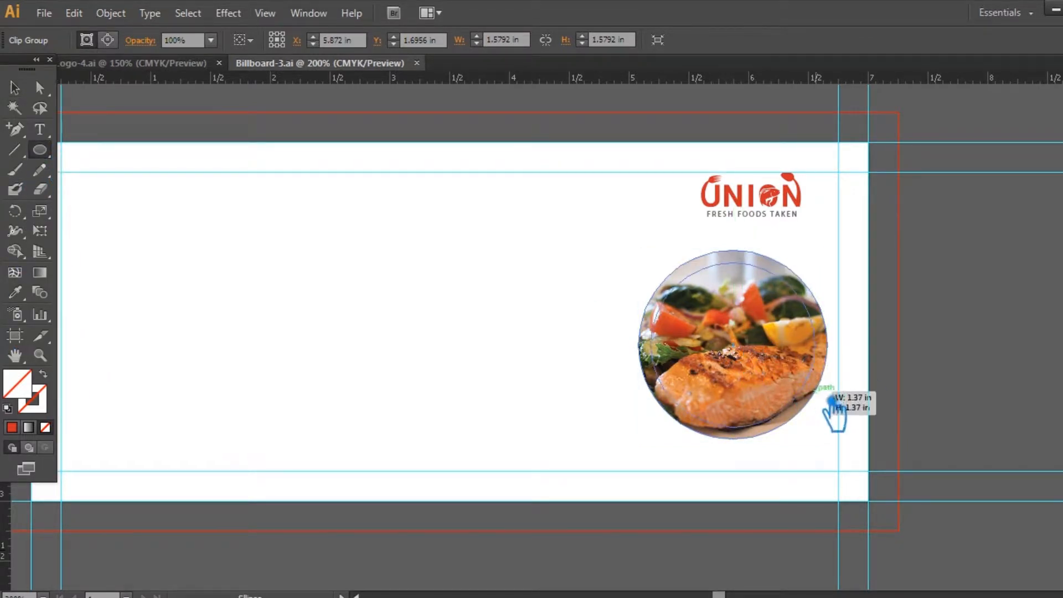
pyautogui.moveTo(846, 415)
pyautogui.mouseDown()
pyautogui.moveTo(854, 423)
pyautogui.moveTo(836, 435)
pyautogui.mouseUp()
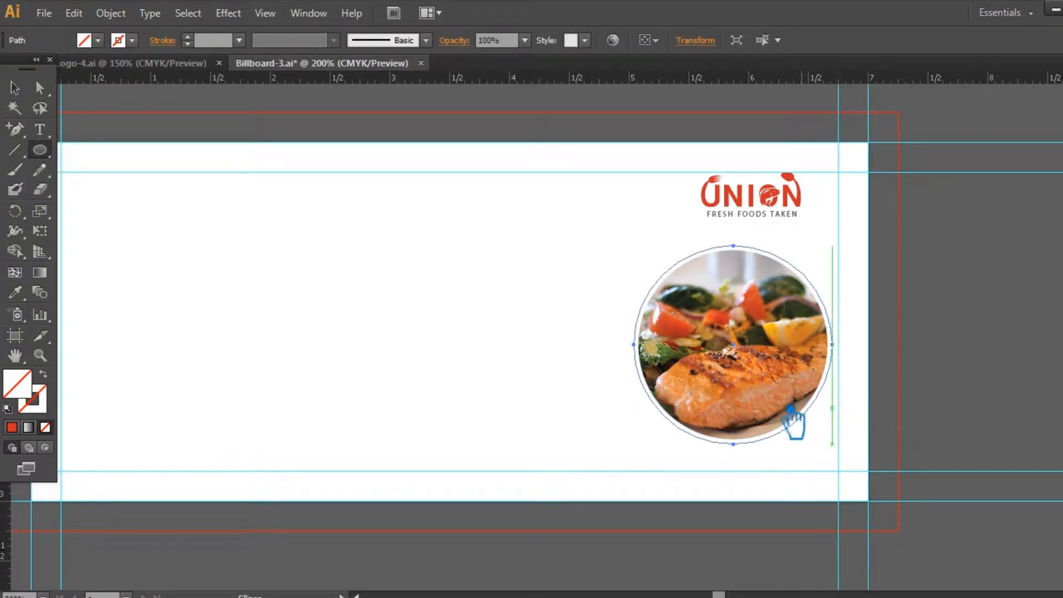
# Give the new circle a red outline with no fill so it frames the photo.
pyautogui.click(12, 427)
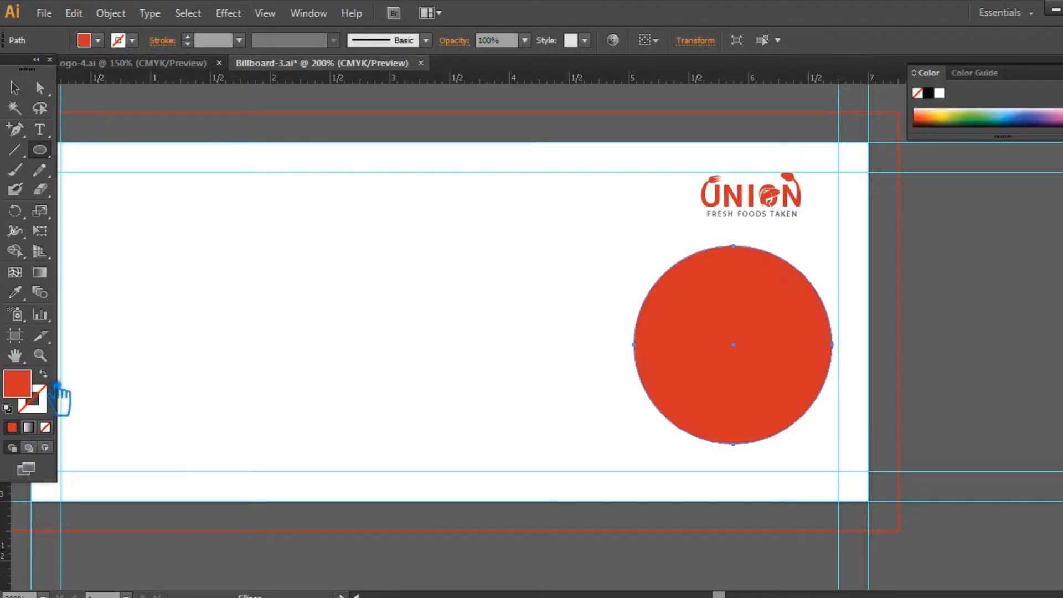
pyautogui.click(44, 374)
pyautogui.click(15, 88)
pyautogui.click(432, 326)
# Add a second red ring about 1.76 in across around the first and group both rings with the photo.
pyautogui.moveTo(789, 460); pyautogui.dragTo(575, 211)
pyautogui.click(714, 325)
pyautogui.hotkey('ctrl', '=')
pyautogui.moveTo(908, 319); pyautogui.dragTo(709, 352)
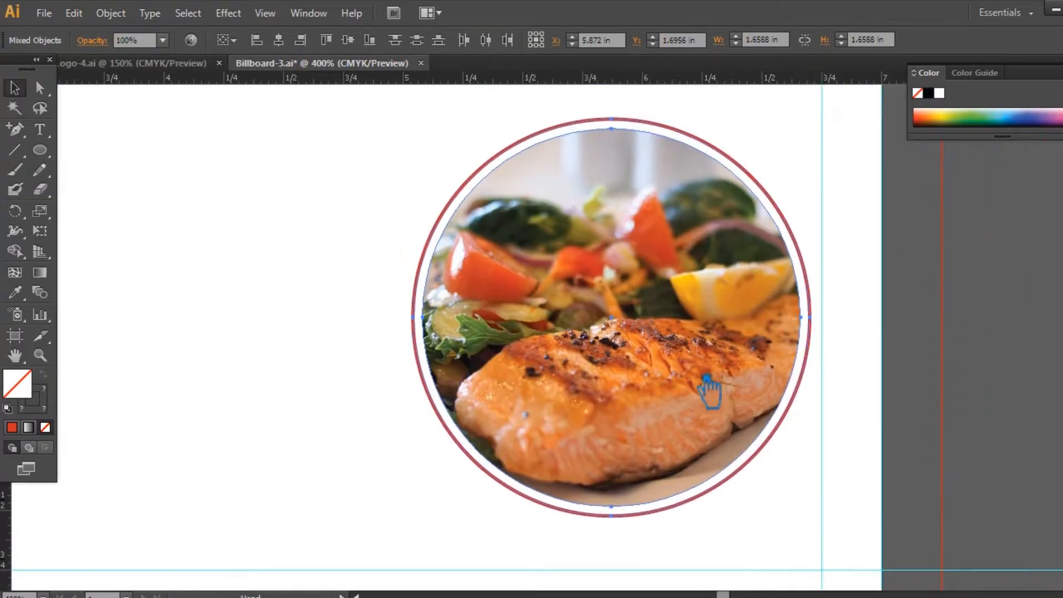
pyautogui.click(828, 294)
pyautogui.click(810, 315)
pyautogui.moveTo(810, 516); pyautogui.dragTo(356, 178)
pyautogui.click(863, 514)
pyautogui.click(874, 252)
pyautogui.hotkey('ctrl', '-')
pyautogui.hotkey('ctrl', '-')
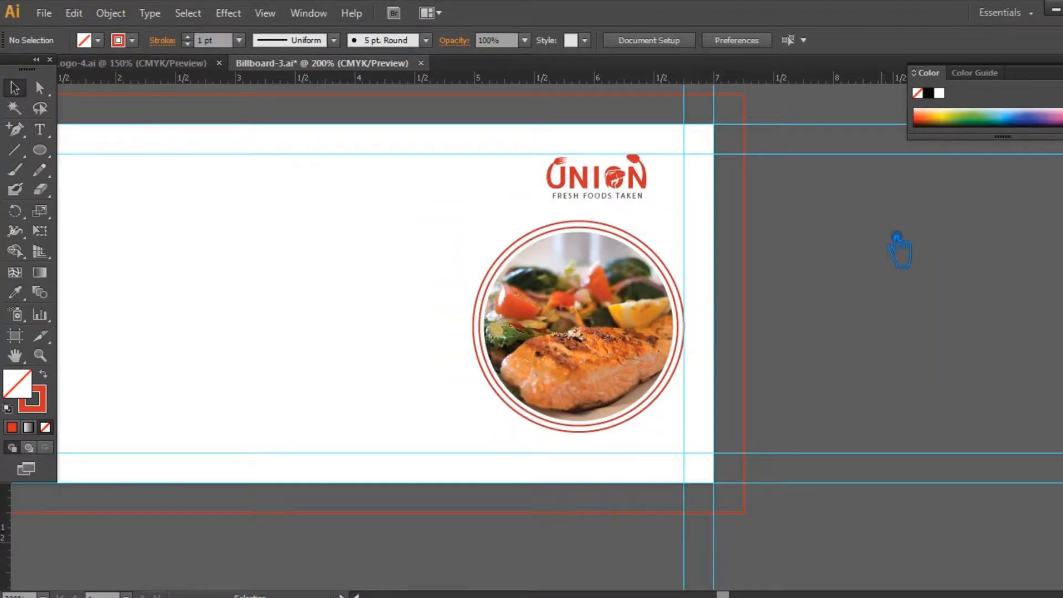
# Move the ringed photo left, shift the UNION logo right and down inside the safe zone, and save.
pyautogui.moveTo(902, 249); pyautogui.dragTo(1021, 351)
pyautogui.moveTo(834, 366); pyautogui.dragTo(786, 366)
pyautogui.click(880, 308)
pyautogui.moveTo(828, 204); pyautogui.dragTo(837, 231)
pyautogui.click(968, 302)
pyautogui.click(797, 202)
pyautogui.click(1019, 246)
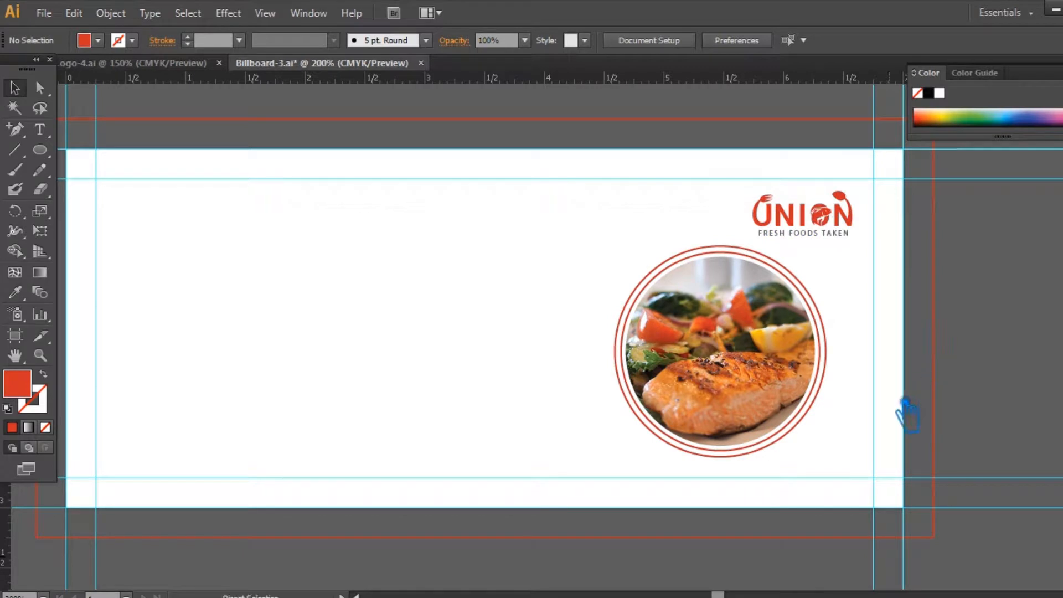
pyautogui.hotkey('ctrl', 's')
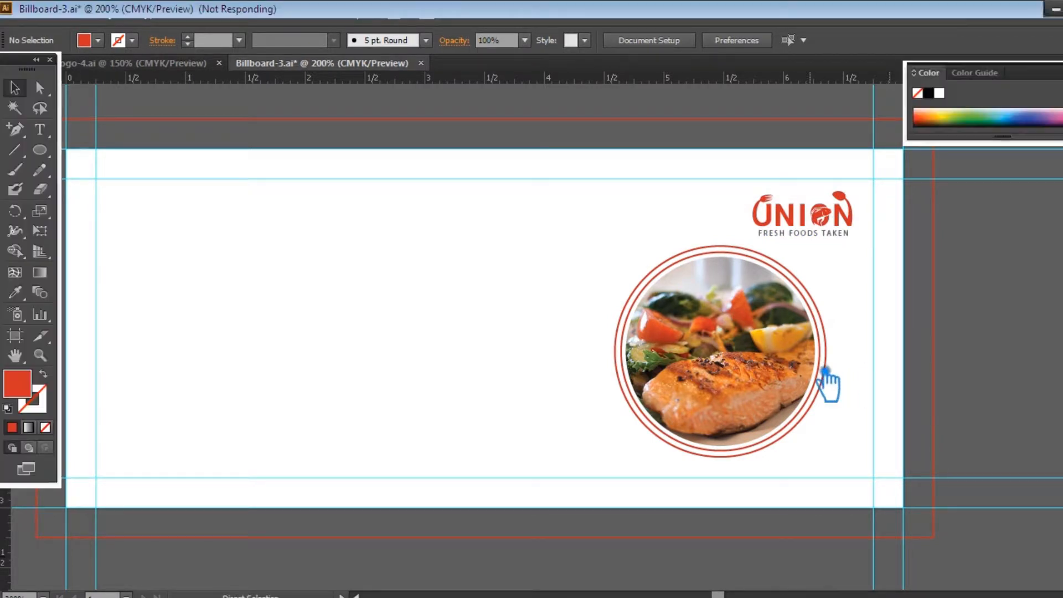
# Draw a red rectangle about 4.95 × 3 in from the artboard's top-left corner to its lower edge.
pyautogui.click(39, 149)
pyautogui.click(105, 147)
pyautogui.moveTo(67, 149)
pyautogui.mouseDown()
pyautogui.moveTo(133, 266)
pyautogui.moveTo(532, 506)
pyautogui.moveTo(659, 506)
pyautogui.mouseUp()
# Slant the red rectangle's right edge by moving its top-right anchor about 1.35 in to the left.
pyautogui.press('a')
pyautogui.click(661, 149)
pyautogui.hotkey('ctrl', 'shift', 'a')
pyautogui.click(661, 149)
pyautogui.moveTo(677, 159); pyautogui.dragTo(518, 159)
pyautogui.press('v')
pyautogui.hotkey('ctrl', 'shift', 'a')
# Move the ringed photo to the right safe-zone guide, scale it down to about 1.5 in across, and save.
pyautogui.moveTo(767, 394); pyautogui.dragTo(814, 394)
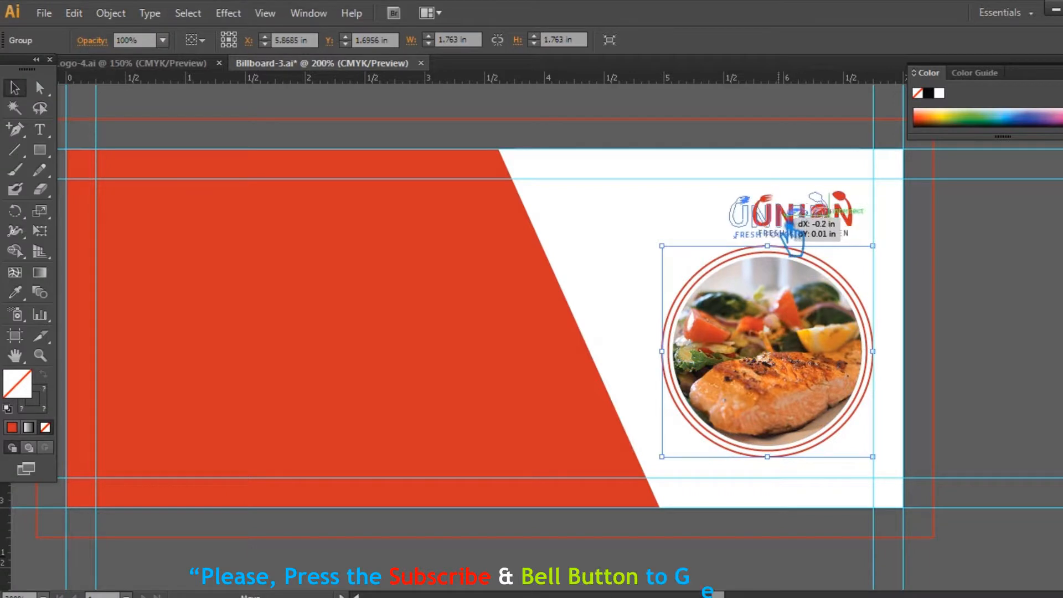
pyautogui.moveTo(663, 457); pyautogui.dragTo(697, 424)
pyautogui.hotkey('ctrl', 'shift', 'a')
pyautogui.moveTo(842, 365); pyautogui.dragTo(843, 373)
pyautogui.click(989, 332)
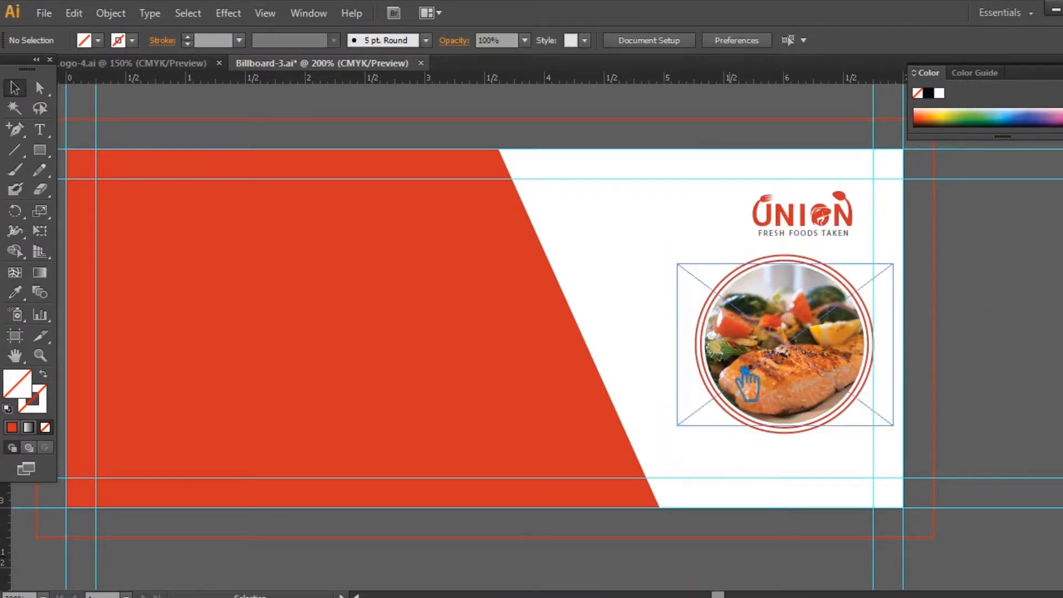
pyautogui.hotkey('ctrl', 's')
# Lock the large red slanted background shape.
pyautogui.click(287, 199)
pyautogui.moveTo(366, 268); pyautogui.dragTo(412, 272)
pyautogui.click(674, 108)
pyautogui.click(382, 302)
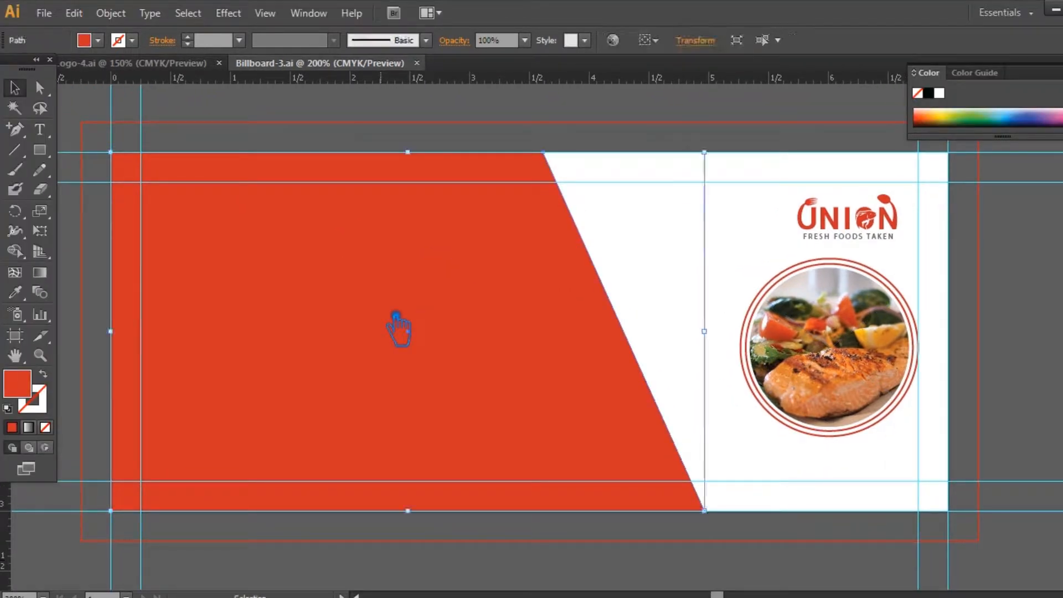
pyautogui.hotkey('ctrl', '2')
# Draw a red bar about 0.15 in wide over the artboard's full height and shift its top edge left.
pyautogui.click(40, 149)
pyautogui.moveTo(609, 160); pyautogui.dragTo(630, 518)
pyautogui.press('a')
pyautogui.moveTo(574, 137); pyautogui.dragTo(630, 175)
pyautogui.press('Left')
pyautogui.hotkey('shift', 'Left')
pyautogui.hotkey('shift', 'Left')
# Shift the red bar's bottom edge right until the bar runs parallel to the background shape's slanted edge.
pyautogui.click(611, 511)
pyautogui.keyDown('shift'); pyautogui.click(594, 510); pyautogui.keyUp('shift')
pyautogui.press('Right')
pyautogui.press('Right')
pyautogui.press('Right')
pyautogui.hotkey('shift', 'Right')
pyautogui.hotkey('shift', 'Right')
pyautogui.hotkey('shift', 'Right')
pyautogui.hotkey('shift', 'Right')
pyautogui.hotkey('shift', 'Right')
pyautogui.hotkey('shift', 'Right')
pyautogui.hotkey('shift', 'Right')
pyautogui.press('Right')
pyautogui.press('Right')
pyautogui.press('Right')
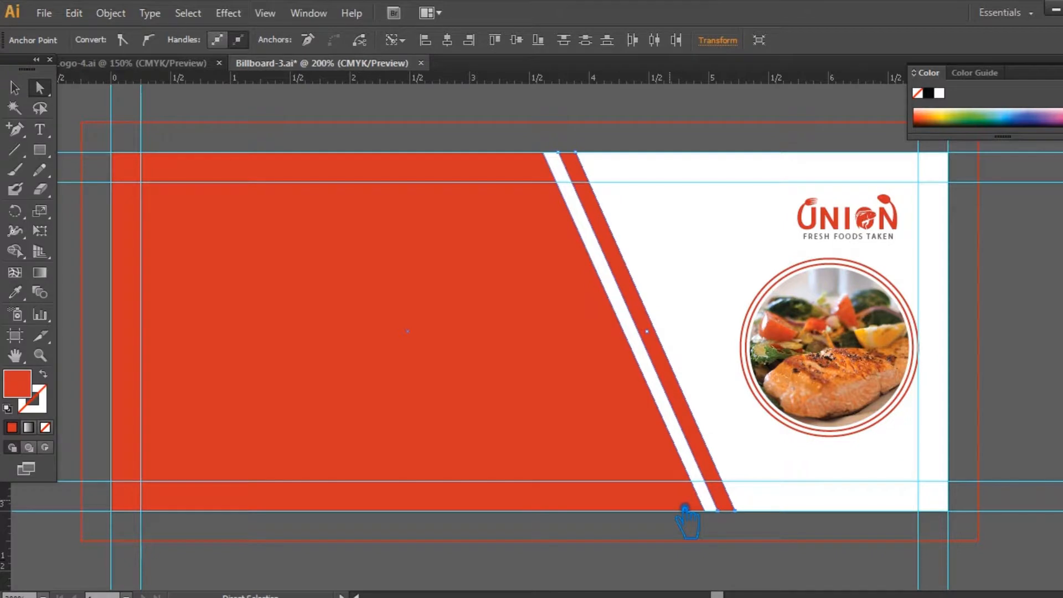
pyautogui.press('Right')
pyautogui.click(15, 88)
pyautogui.click(613, 537)
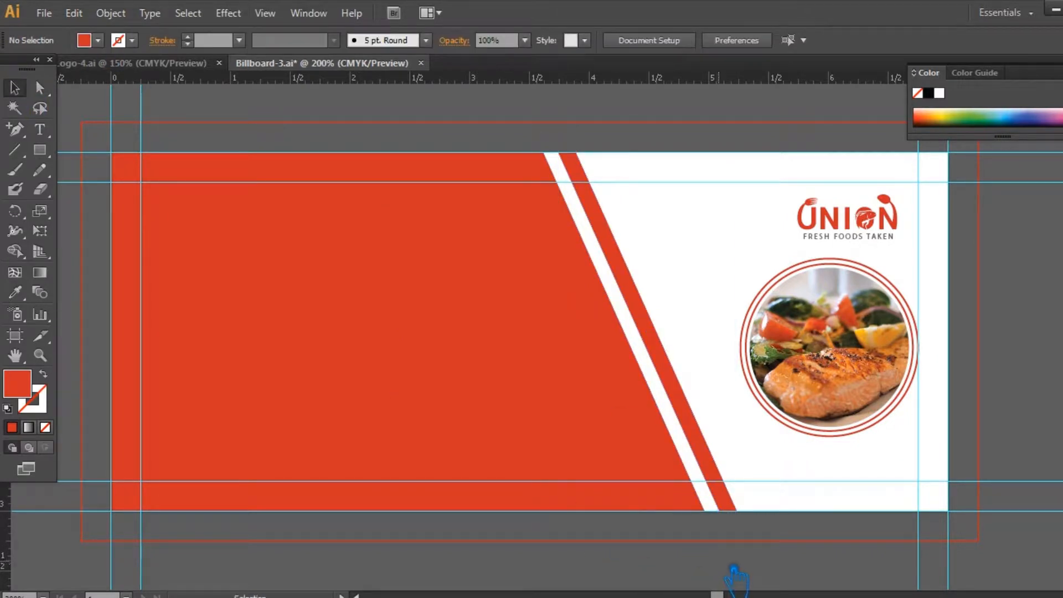
# Narrow the slanted red stripe to about 0.09 in by moving its right edge to the left.
pyautogui.click(708, 447)
pyautogui.press('a')
pyautogui.click(576, 153)
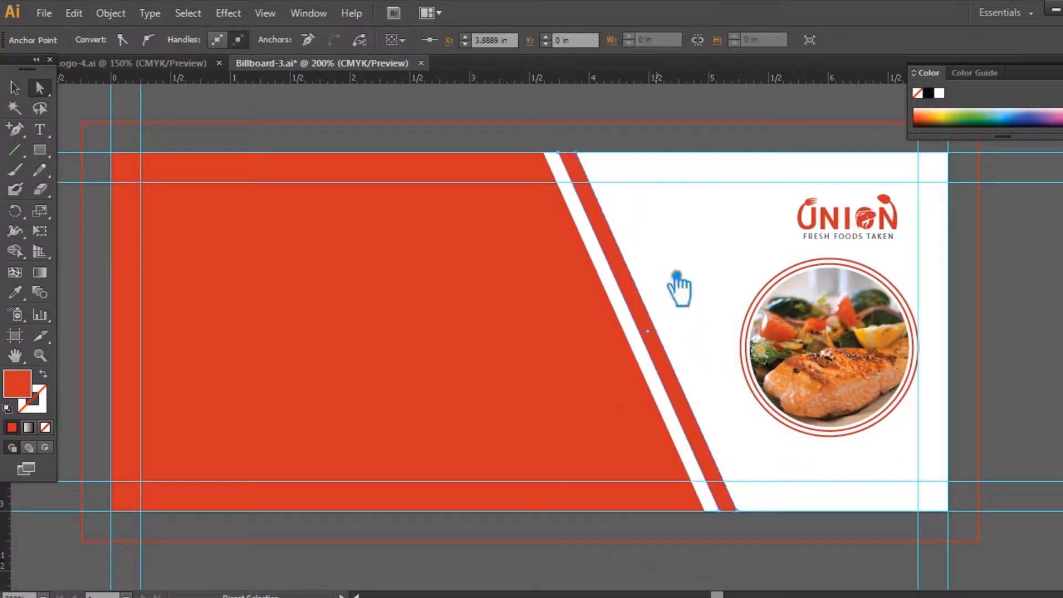
pyautogui.keyDown('shift'); pyautogui.click(751, 519); pyautogui.keyUp('shift')
pyautogui.press('Left')
pyautogui.press('Left')
pyautogui.press('Left')
pyautogui.press('Left')
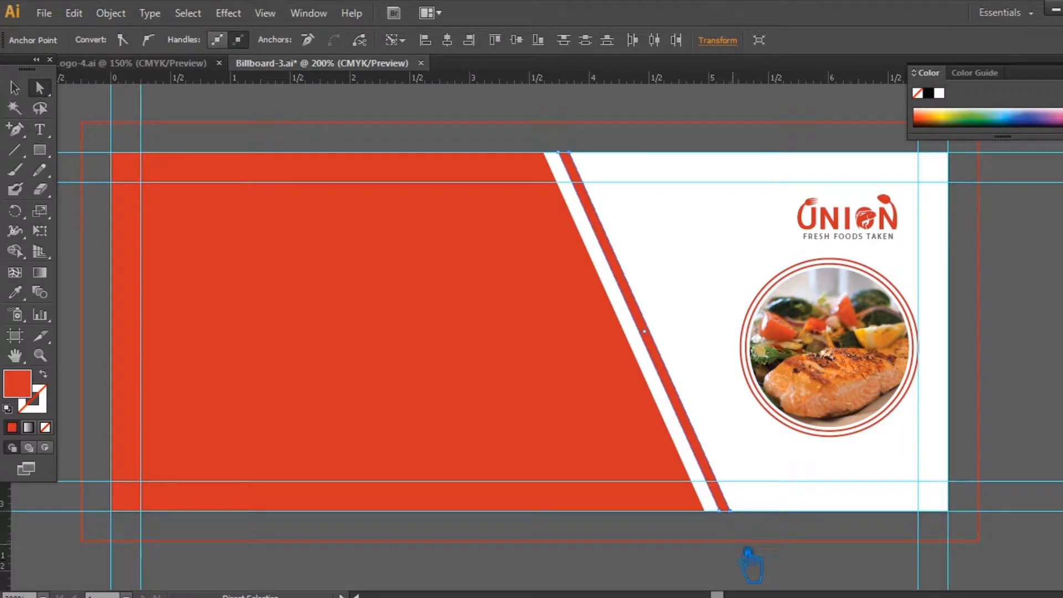
# Move the slanted red stripe closer to the background shape and place a parallel copy just to its right.
pyautogui.click(748, 573)
pyautogui.moveTo(694, 433); pyautogui.dragTo(682, 444)
pyautogui.hotkey('ctrl', 'z')
pyautogui.click(15, 88)
pyautogui.moveTo(640, 310); pyautogui.dragTo(653, 332)
pyautogui.press('a')
pyautogui.click(727, 281)
pyautogui.moveTo(636, 329); pyautogui.dragTo(654, 328)
# Narrow the outer slanted stripe by moving its right edge to the left, and save the document.
pyautogui.press('a')
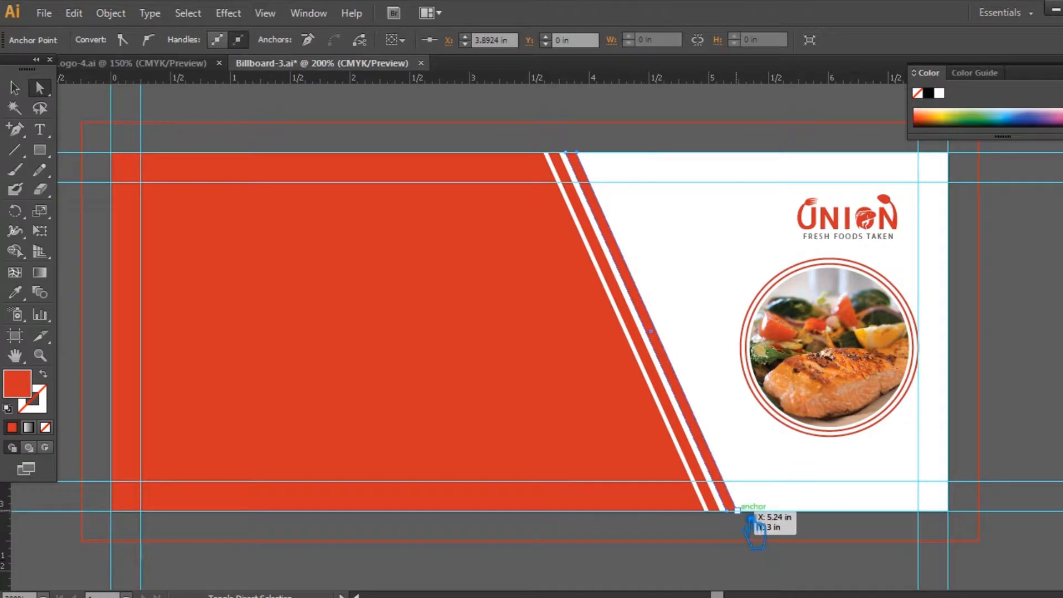
pyautogui.click(787, 524)
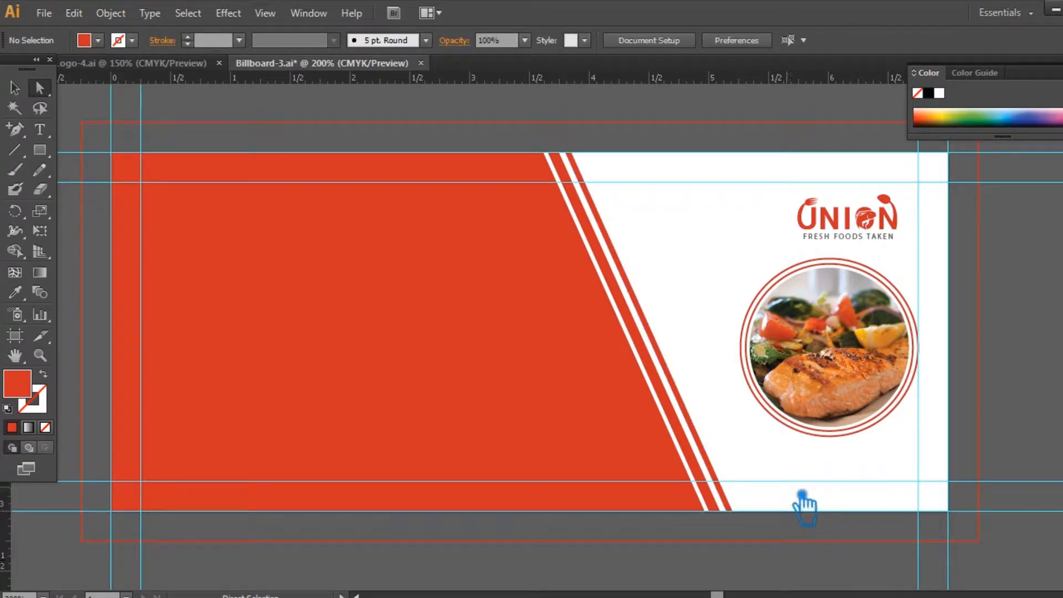
pyautogui.hotkey('ctrl', 's')
# Recolor both slanted stripes dark gray and save the document.
pyautogui.press('v')
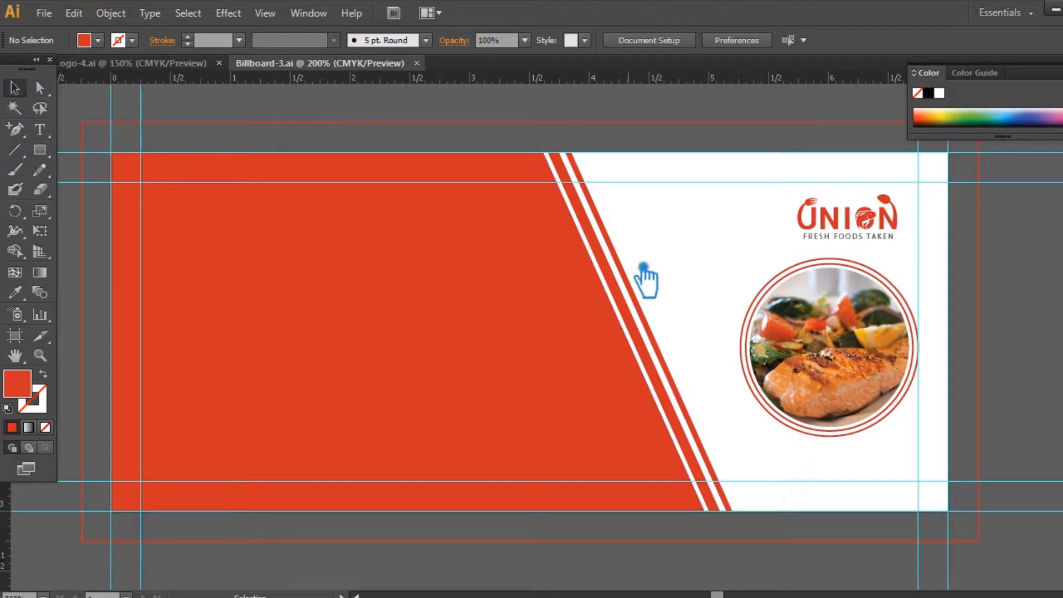
pyautogui.click(637, 308)
pyautogui.doubleClick(21, 391)
pyautogui.moveTo(687, 356); pyautogui.dragTo(673, 323)
pyautogui.click(1055, 169)
pyautogui.click(843, 508)
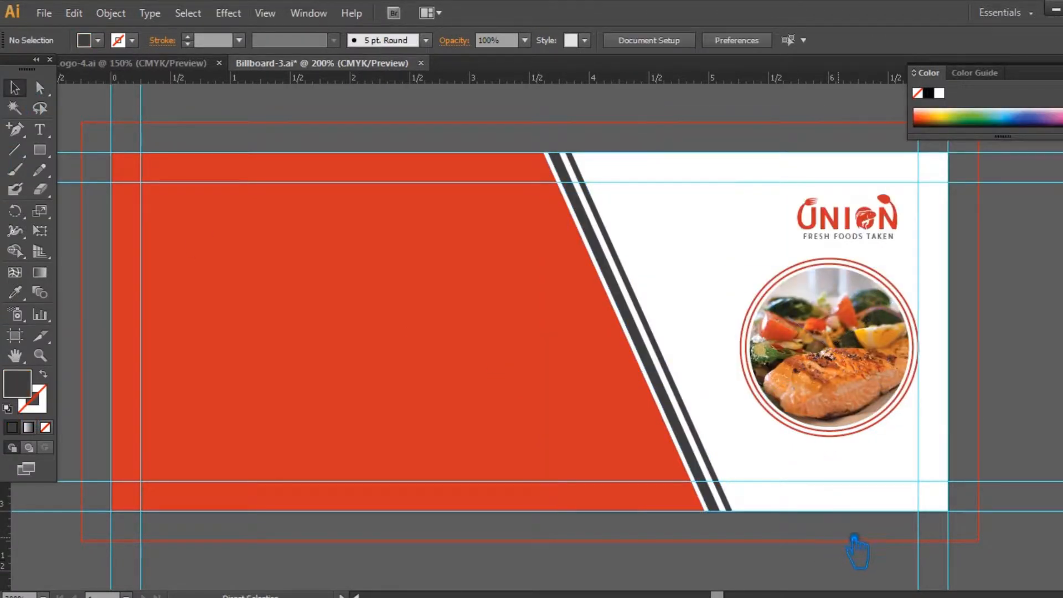
pyautogui.hotkey('ctrl', 's')
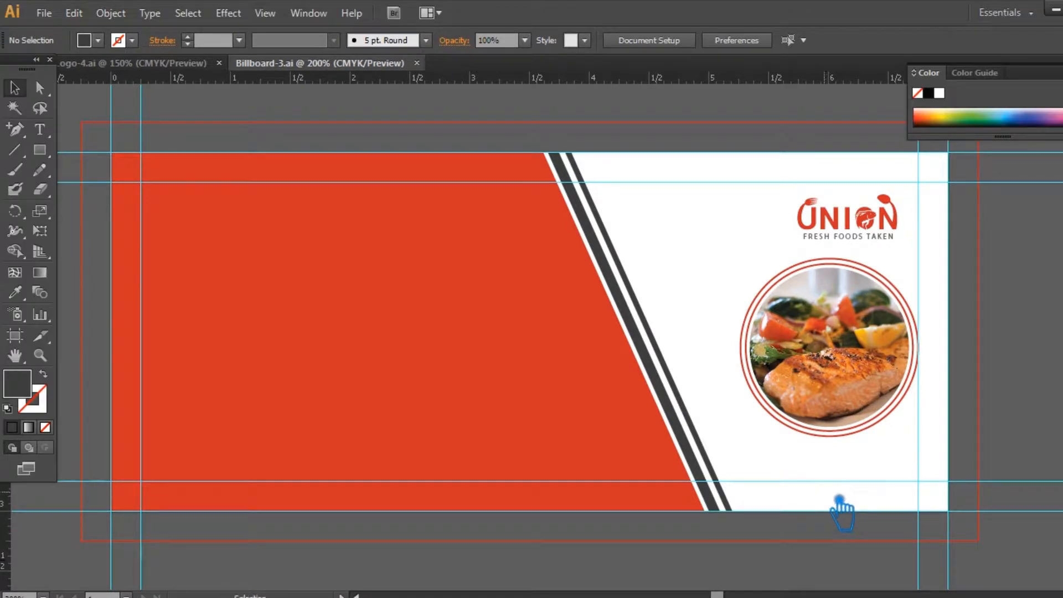
# Close the logo document, switch to Word and copy the first Lorem Ipsum paragraph.
pyautogui.click(219, 63)
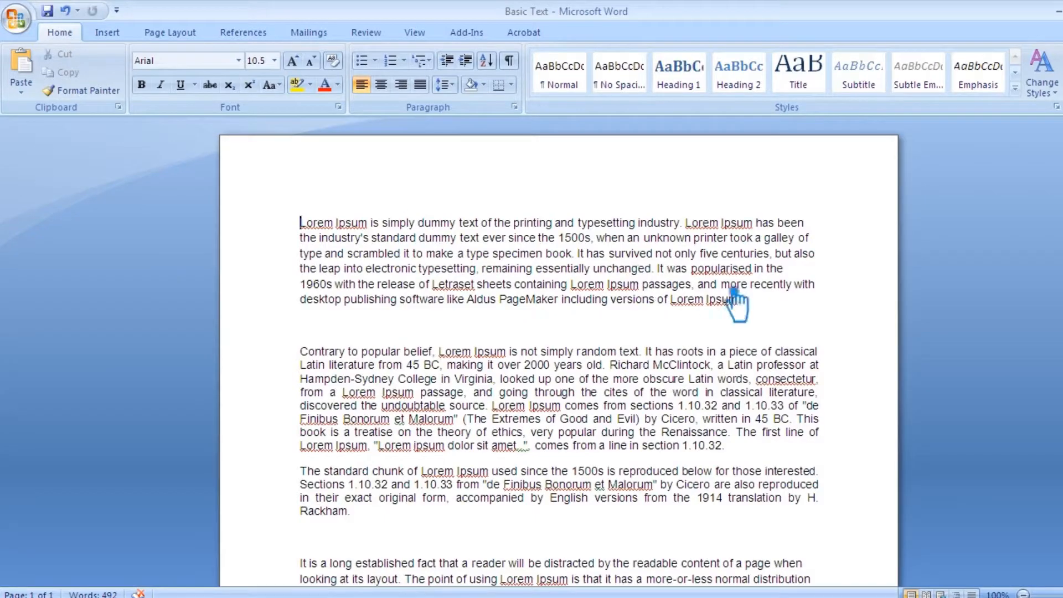
pyautogui.moveTo(672, 301); pyautogui.dragTo(332, 225)
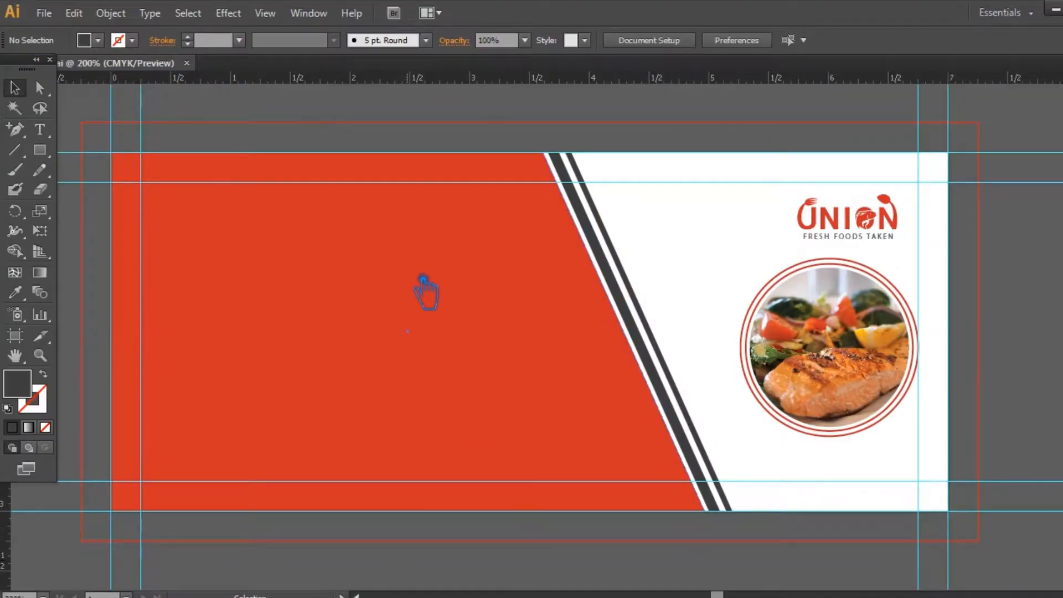
# Create a text area about 1.6 × 2.5 in on the red background and paste the copied paragraph into it.
pyautogui.click(40, 129)
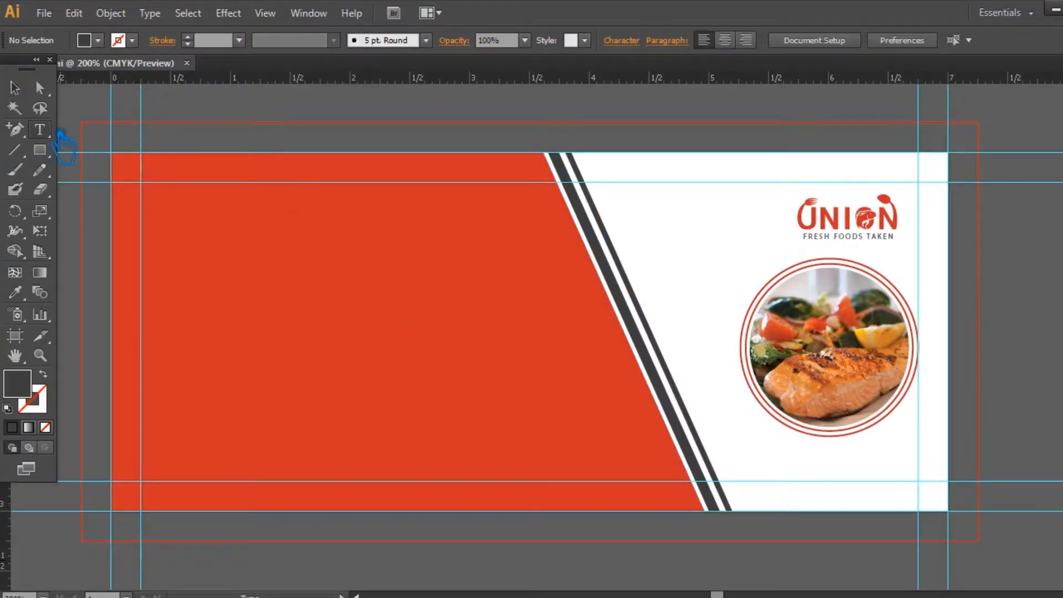
pyautogui.moveTo(191, 193); pyautogui.dragTo(392, 481)
pyautogui.click(782, 40)
pyautogui.click(816, 159)
pyautogui.hotkey('ctrl', 'v')
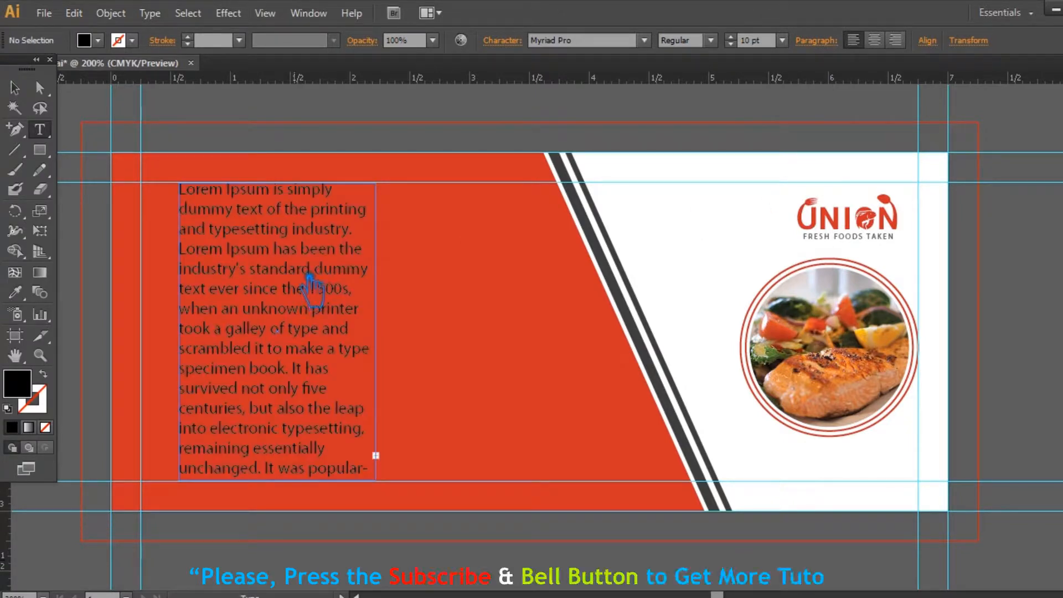
# Undo the paste, copy the first Word paragraph only up to "Lorem Ipsum passages", and paste that excerpt into the text area.
pyautogui.hotkey('ctrl', 'z')
pyautogui.hotkey('alt', 'Tab')
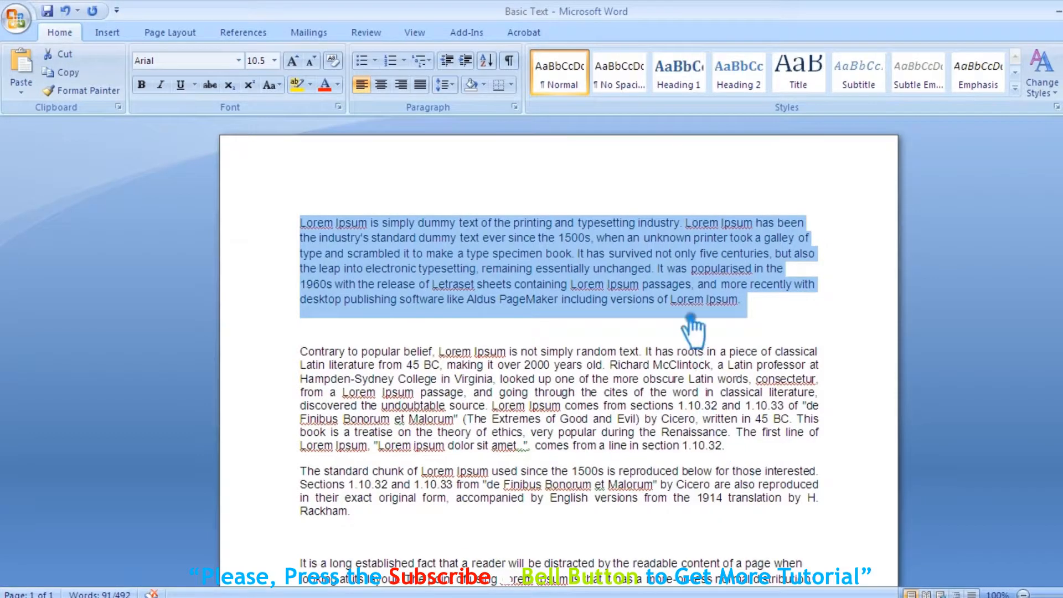
pyautogui.click(671, 302)
pyautogui.moveTo(701, 292); pyautogui.dragTo(304, 226)
pyautogui.hotkey('ctrl', 'c')
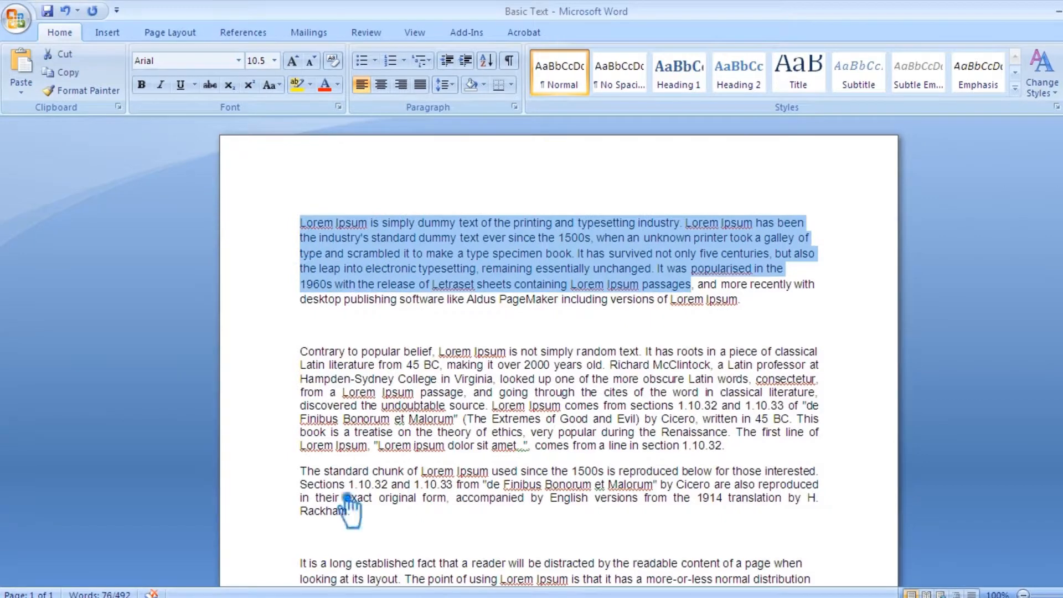
pyautogui.hotkey('alt', 'Tab')
pyautogui.hotkey('ctrl', 'v')
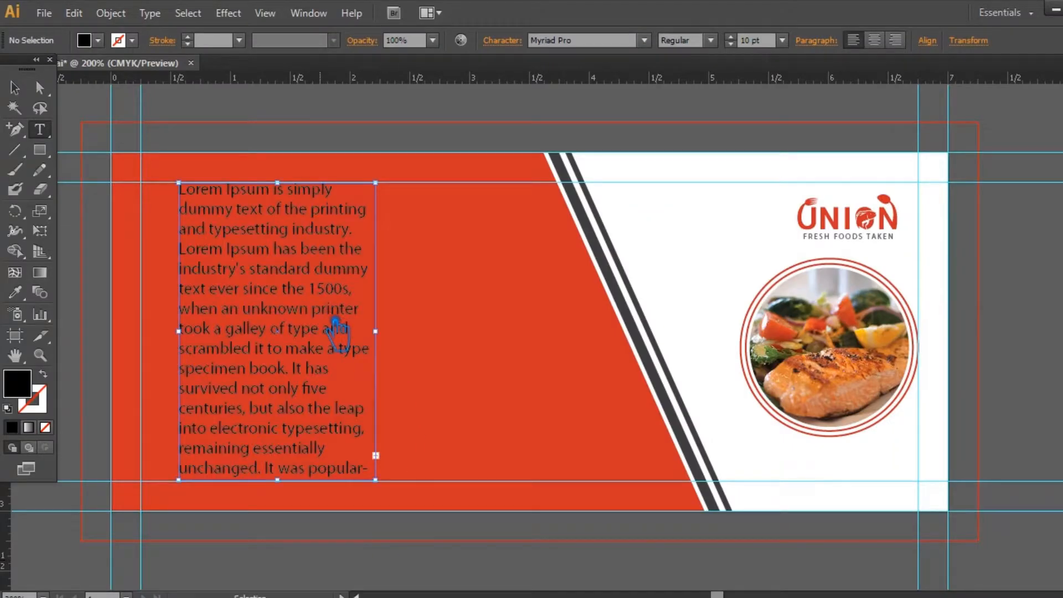
# Set the whole Lorem Ipsum text to 9 pt with a white FFFFFF fill.
pyautogui.hotkey('ctrl', 'a')
pyautogui.scroll(-2, 751, 47)
pyautogui.scroll(1, 745, 41)
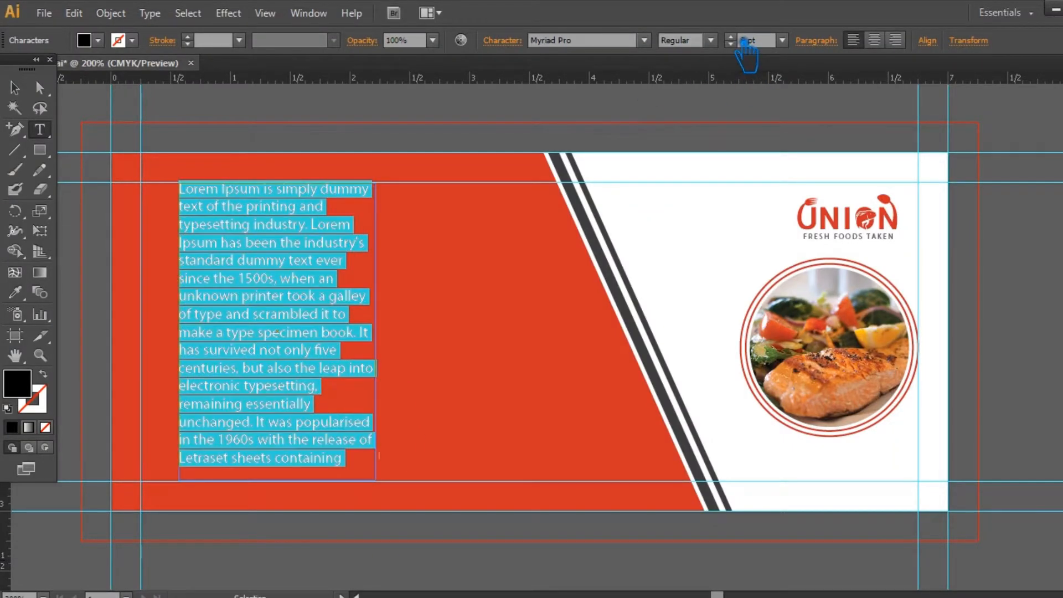
pyautogui.doubleClick(17, 383)
pyautogui.click(678, 165)
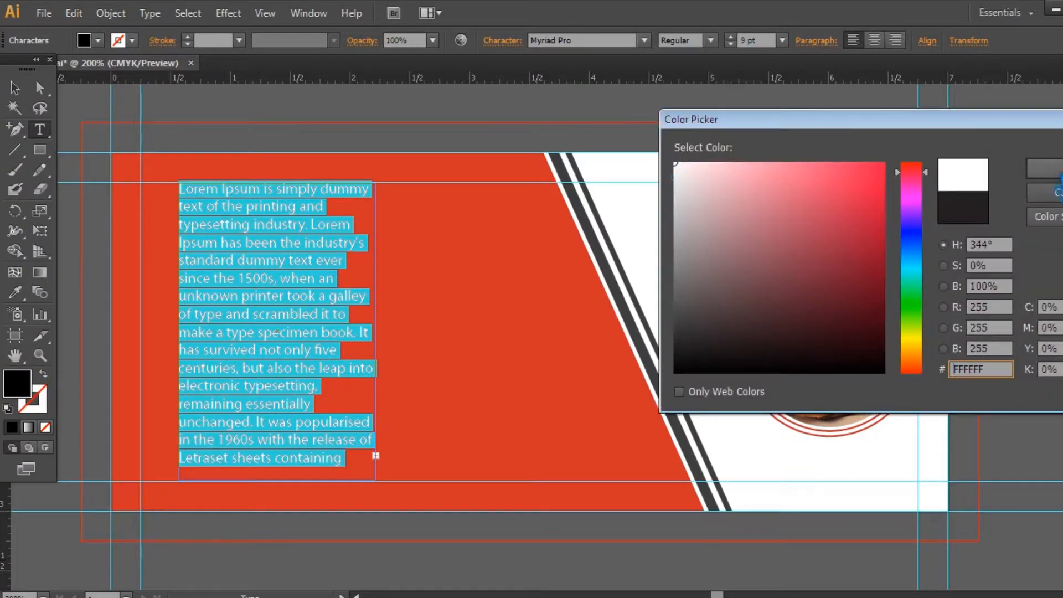
pyautogui.click(1044, 168)
# Justify the Lorem Ipsum paragraph with its last line aligned left, and deselect it.
pyautogui.click(511, 44)
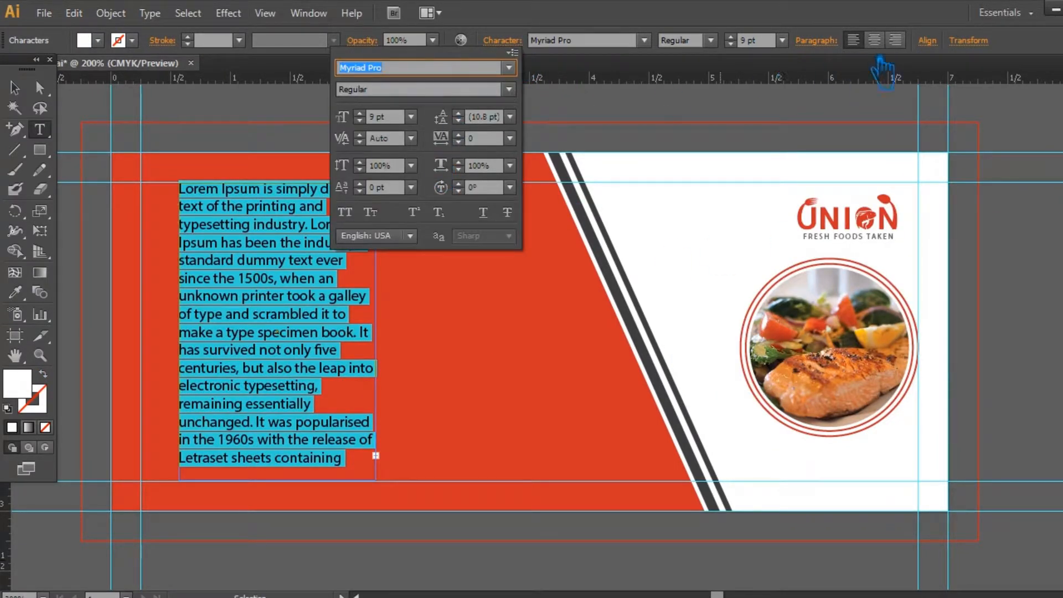
pyautogui.click(836, 44)
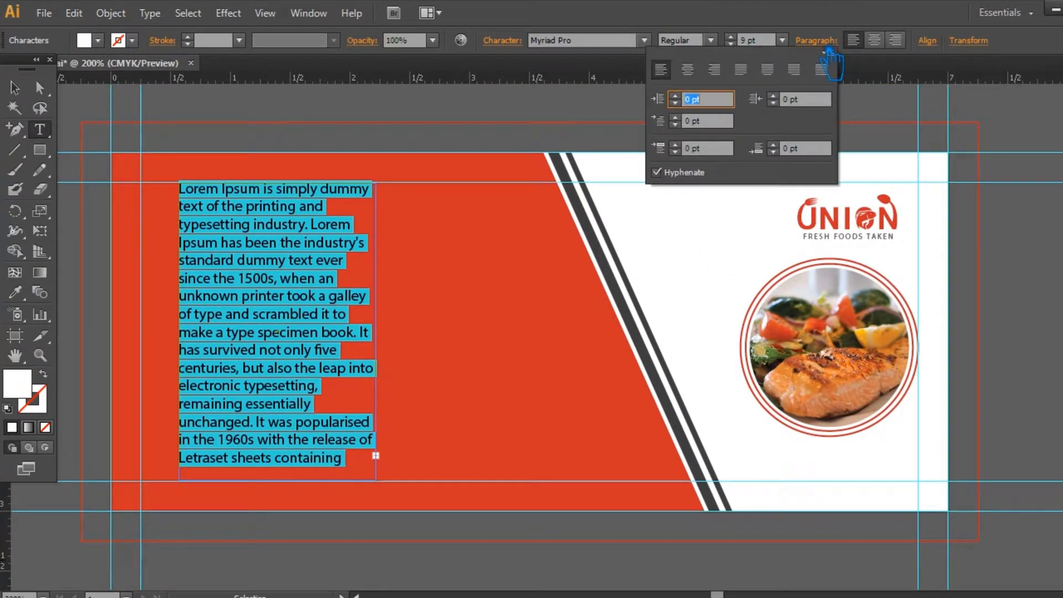
pyautogui.click(770, 72)
pyautogui.press('Escape')
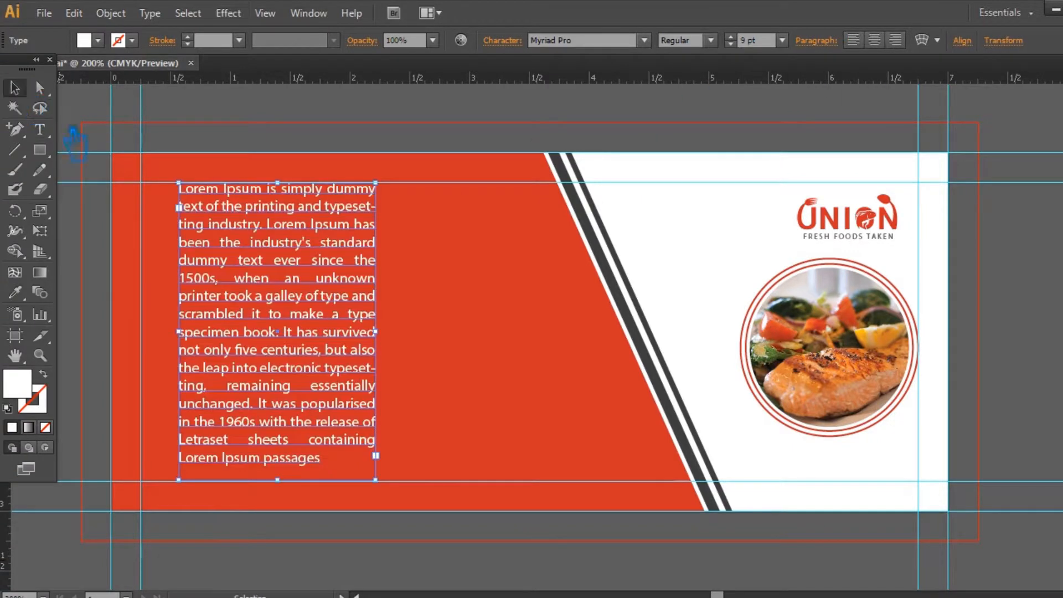
pyautogui.click(459, 419)
pyautogui.keyDown('shift'); pyautogui.click(477, 443); pyautogui.keyUp('shift')
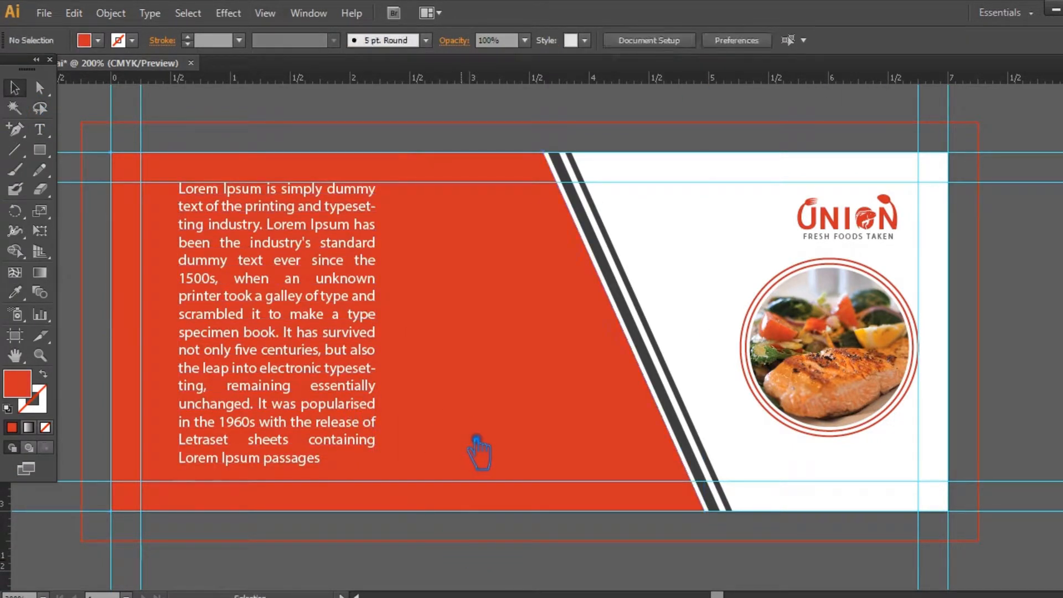
# Move the paragraph about 0.8 in to the right to free space beside it on the red background.
pyautogui.moveTo(278, 347); pyautogui.dragTo(349, 360)
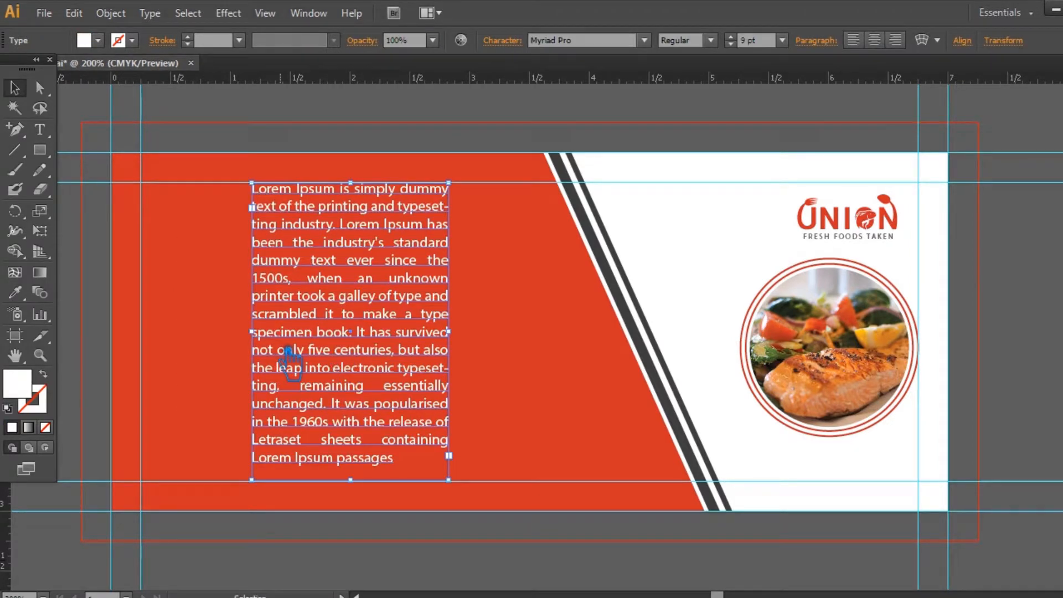
pyautogui.click(206, 386)
pyautogui.moveTo(336, 384); pyautogui.dragTo(358, 384)
pyautogui.click(203, 286)
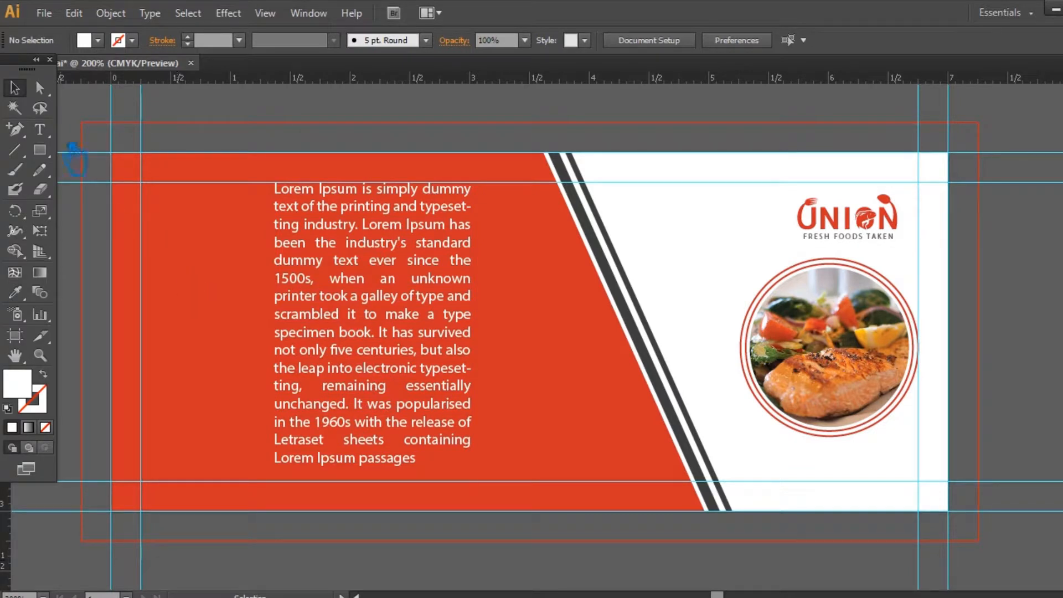
# Add the four-line slogan "We are Always / giving you fresh / foods that's / Our mission." to the left of the paragraph.
pyautogui.click(54, 135)
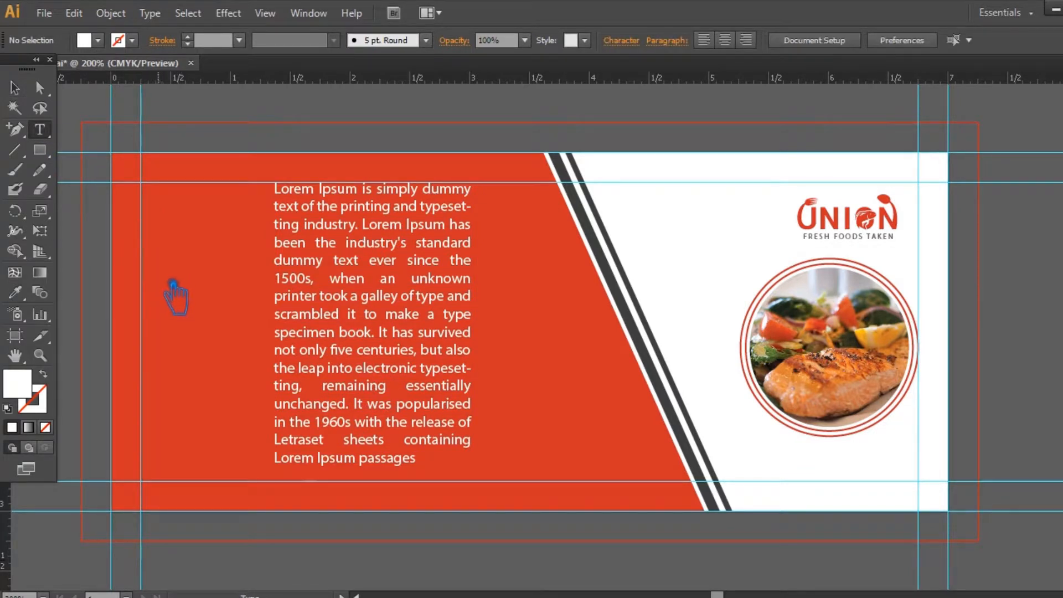
pyautogui.click(174, 274)
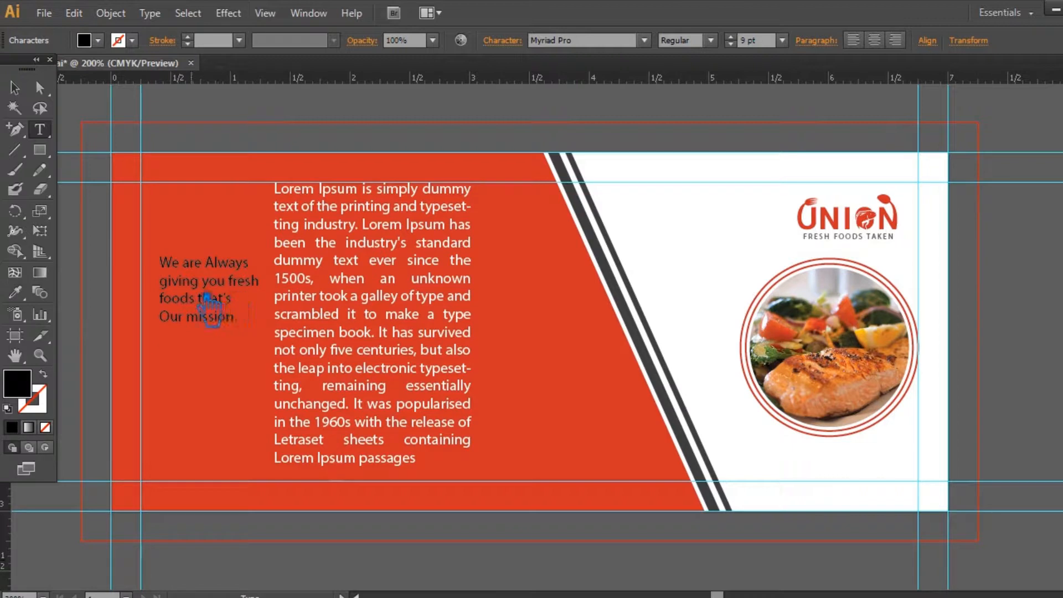
pyautogui.click(15, 88)
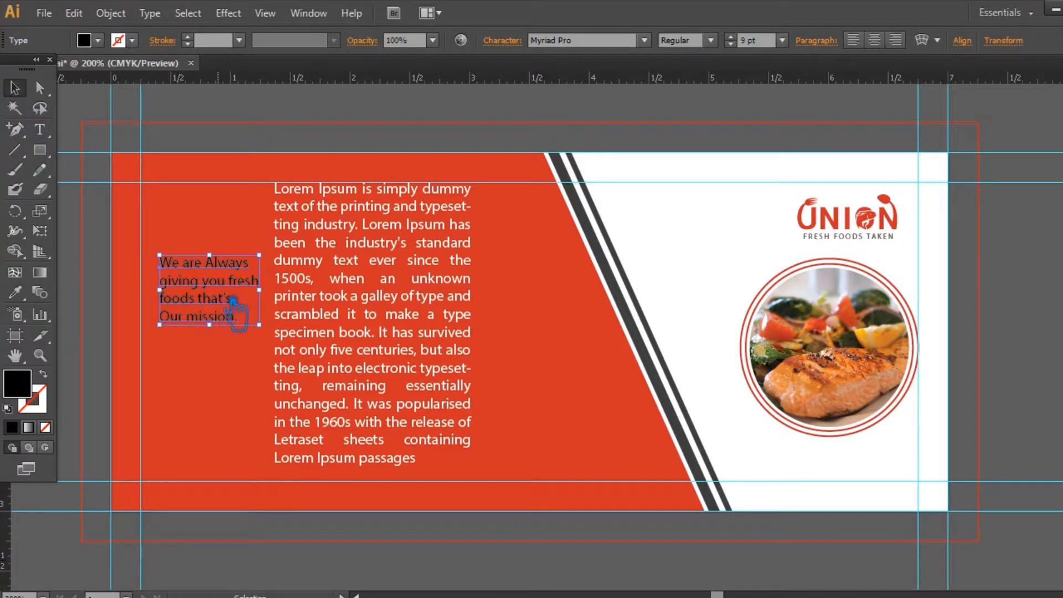
# Format the slogan in all caps with the Roboto font and align its left edge with the left inner guide.
pyautogui.click(518, 44)
pyautogui.click(344, 211)
pyautogui.click(541, 9)
pyautogui.click(613, 43)
pyautogui.press('Return')
pyautogui.moveTo(263, 285); pyautogui.dragTo(244, 302)
# Break the slogan's lines so that FRESH and THAT'S each start a new line.
pyautogui.click(44, 130)
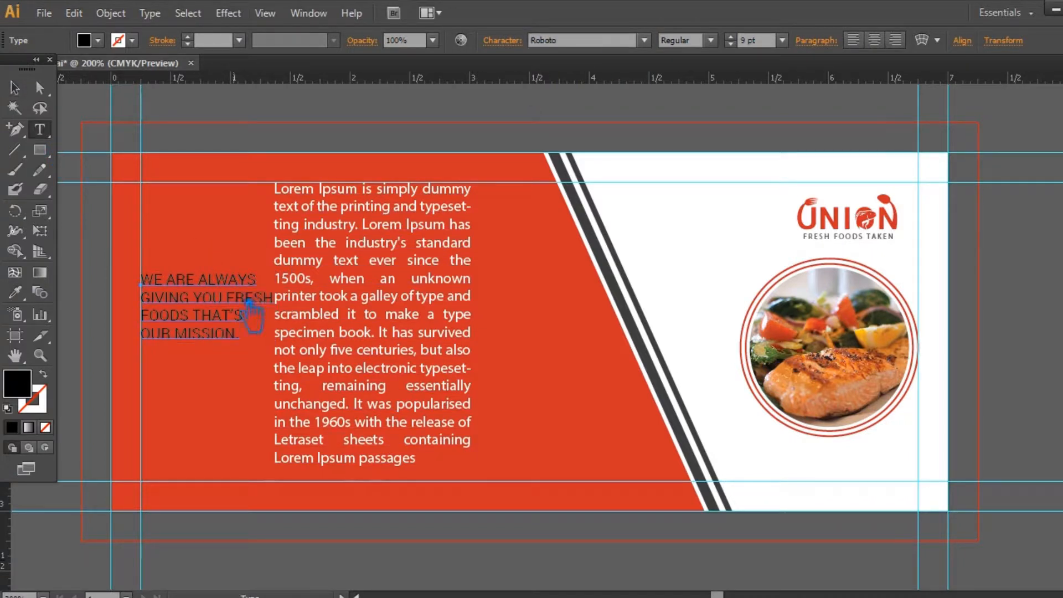
pyautogui.click(227, 300)
pyautogui.press('Return')
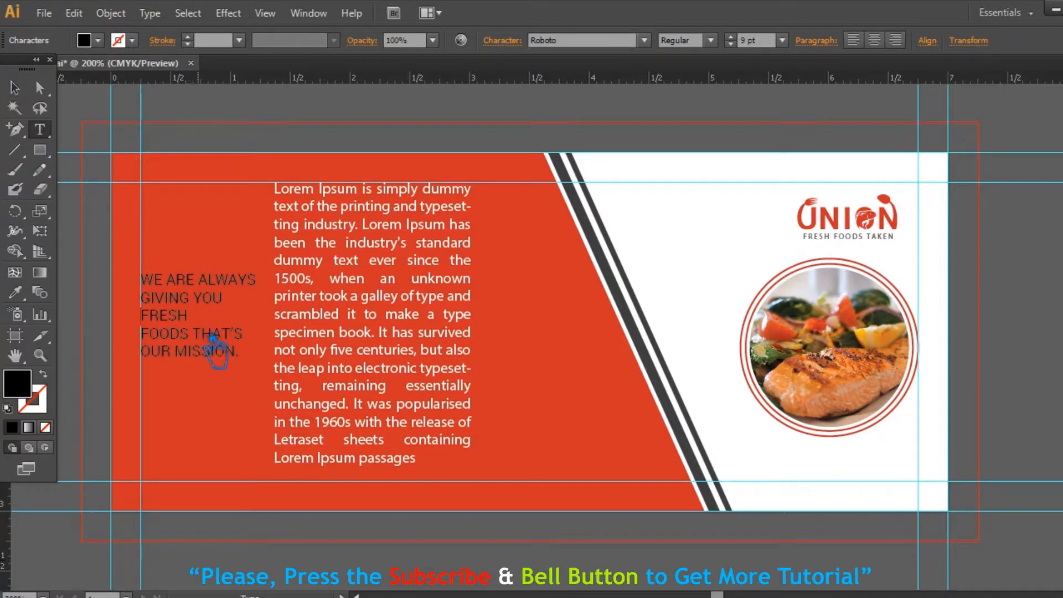
pyautogui.press('Return')
# Left-align the slogan and change its font to Roboto Condensed.
pyautogui.moveTo(256, 382); pyautogui.dragTo(169, 280)
pyautogui.click(874, 40)
pyautogui.press('Escape')
pyautogui.click(854, 40)
pyautogui.click(598, 42)
pyautogui.press('Down')
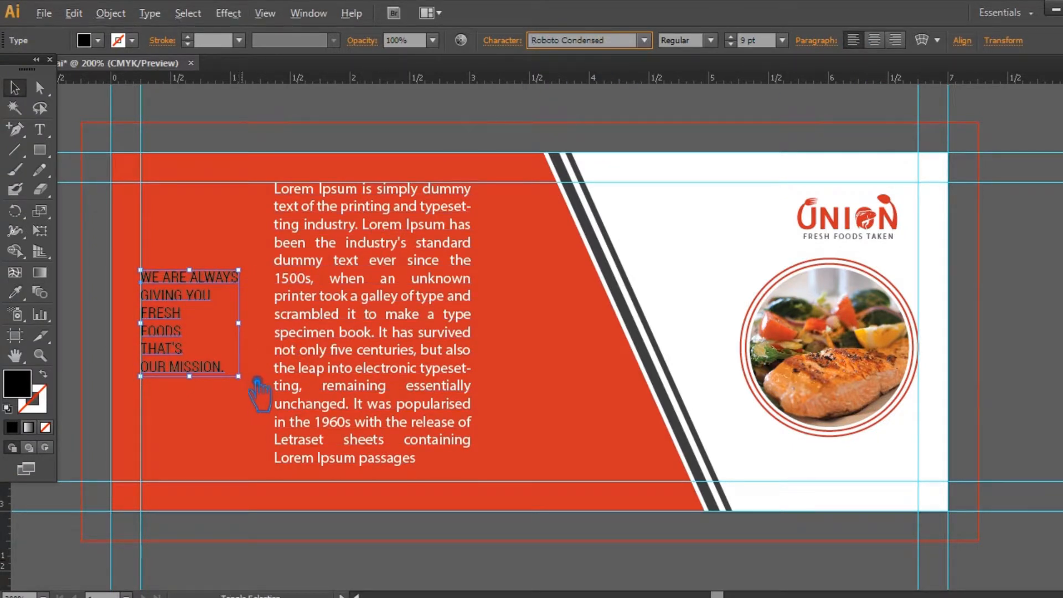
# Enlarge the slogan proportionally to 14.03 pt and place it flush with the left inner guide.
pyautogui.moveTo(238, 377); pyautogui.dragTo(267, 406)
pyautogui.moveTo(177, 345); pyautogui.dragTo(196, 345)
pyautogui.moveTo(192, 345); pyautogui.dragTo(205, 345)
# Put ALWAYS on its own line and join FOODS to the FRESH line of the slogan.
pyautogui.click(39, 130)
pyautogui.click(221, 258)
pyautogui.press('BackSpace')
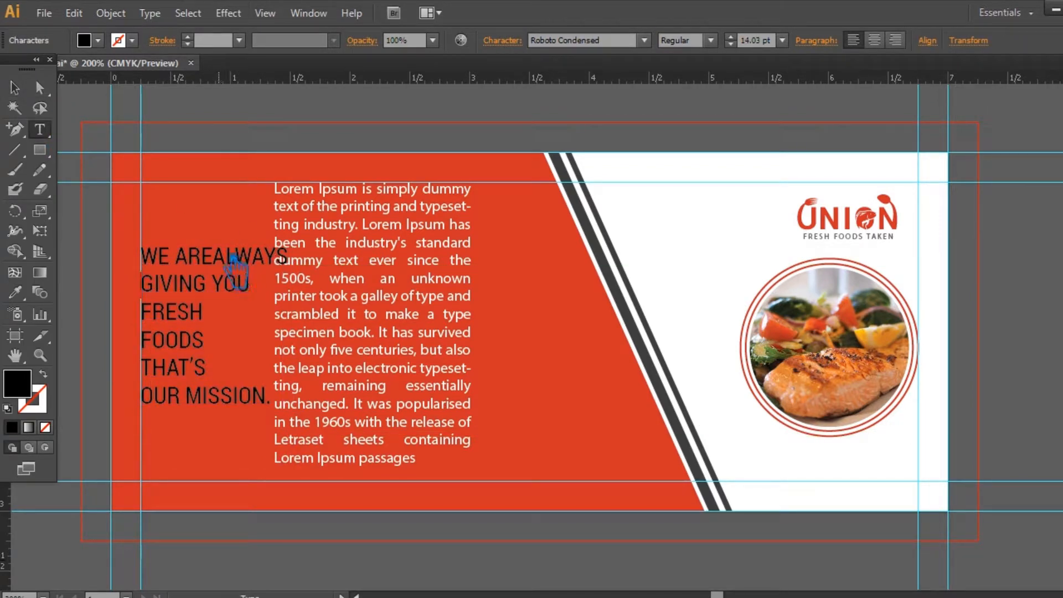
pyautogui.press('Return')
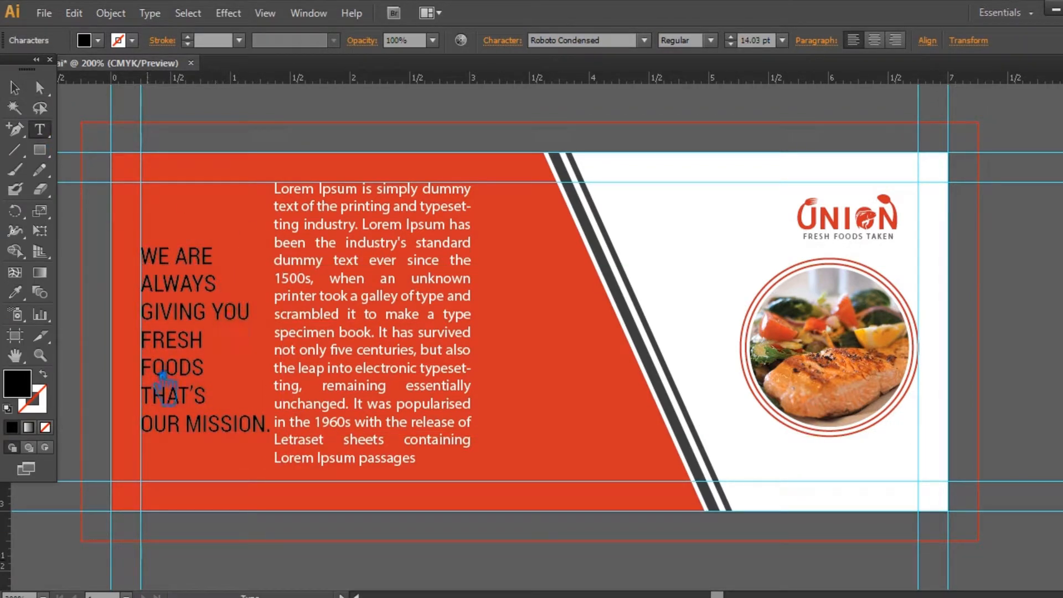
pyautogui.press('BackSpace')
# Make the slogan's first letter W bold at 16 pt.
pyautogui.click(711, 40)
pyautogui.click(687, 130)
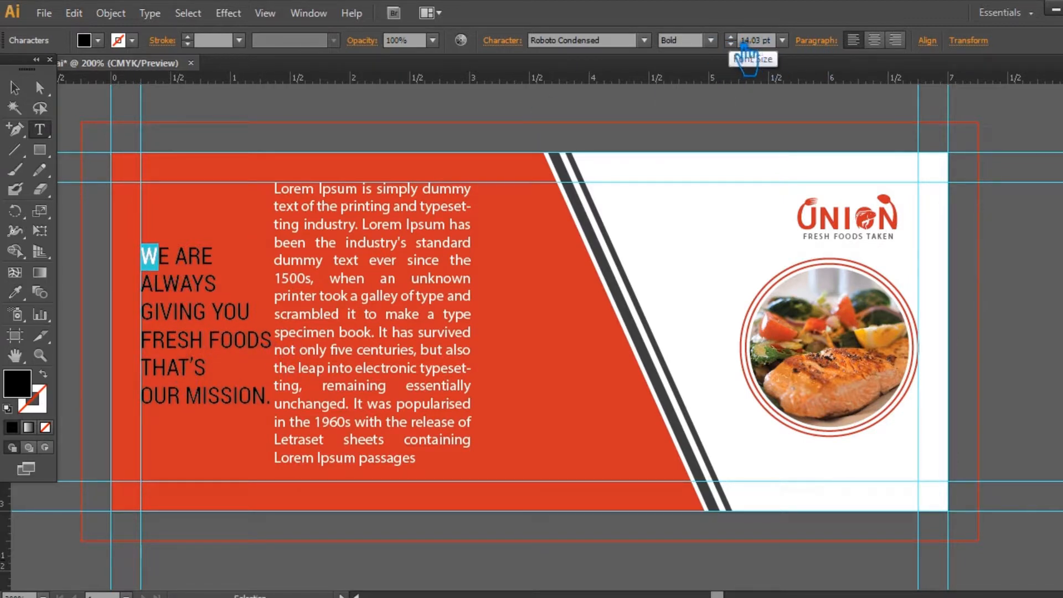
pyautogui.scroll(2, 744, 46)
# Delete the period after MISSION, trying a closing quotation mark there and removing it again.
pyautogui.moveTo(270, 339); pyautogui.dragTo(154, 340)
pyautogui.click(273, 396)
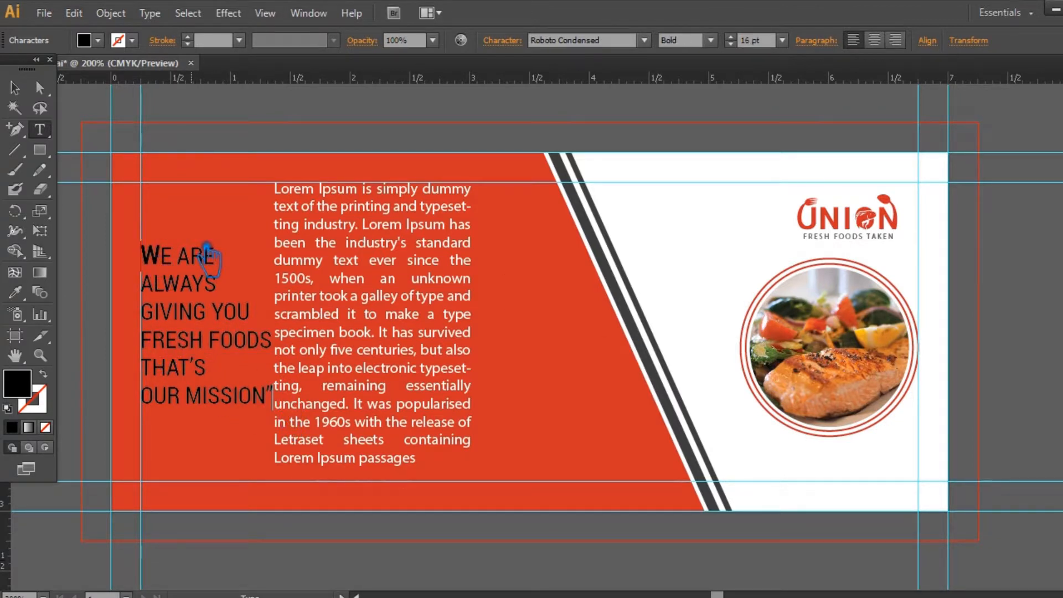
pyautogui.hotkey('ctrl', 'z')
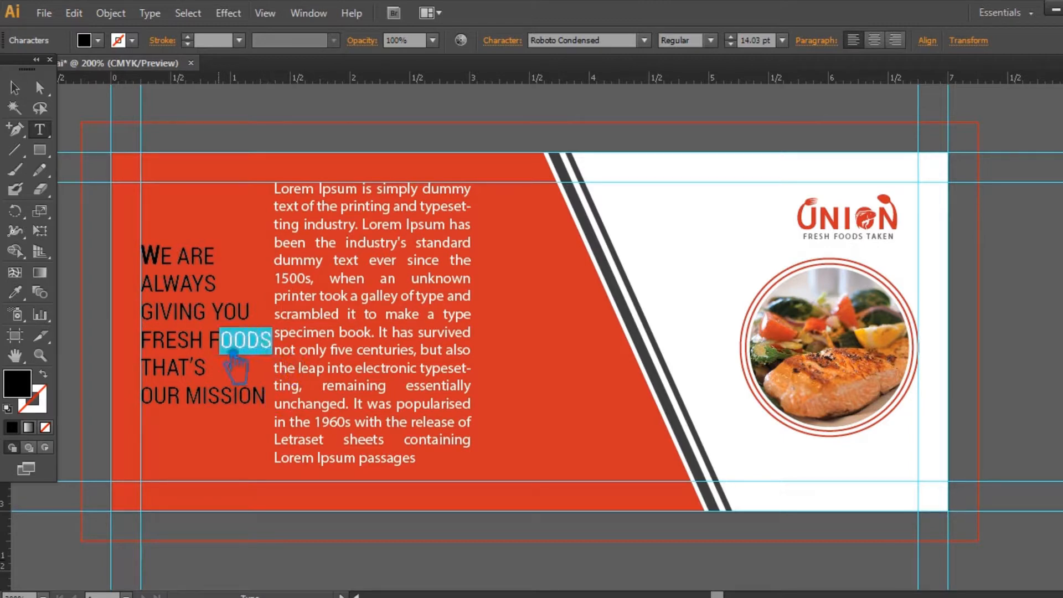
# Fill the entire slogan text with white.
pyautogui.moveTo(266, 396); pyautogui.dragTo(125, 265)
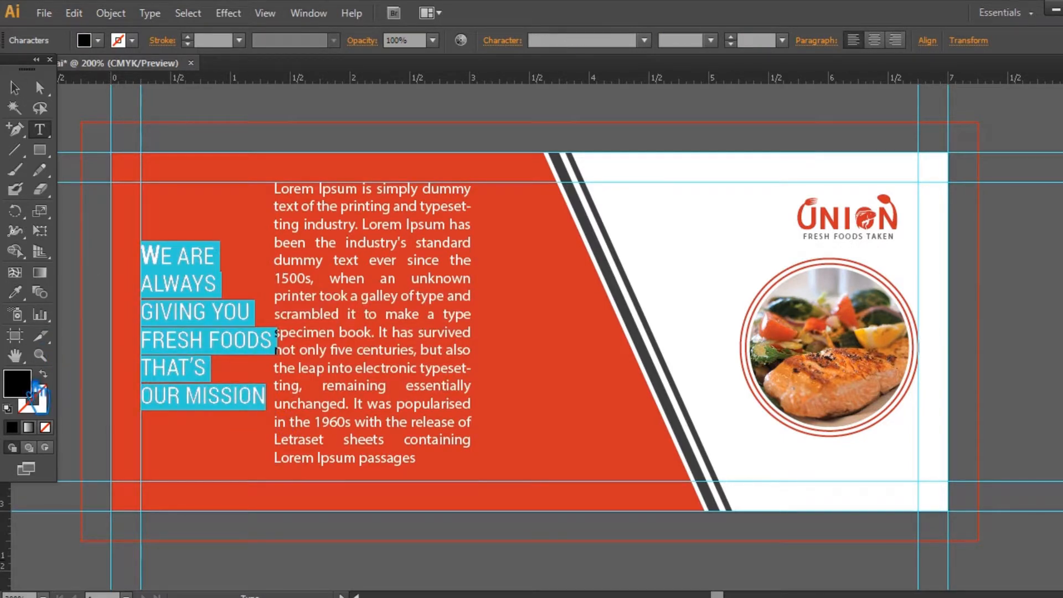
pyautogui.doubleClick(26, 380)
pyautogui.moveTo(722, 209); pyautogui.dragTo(669, 157)
pyautogui.click(1048, 169)
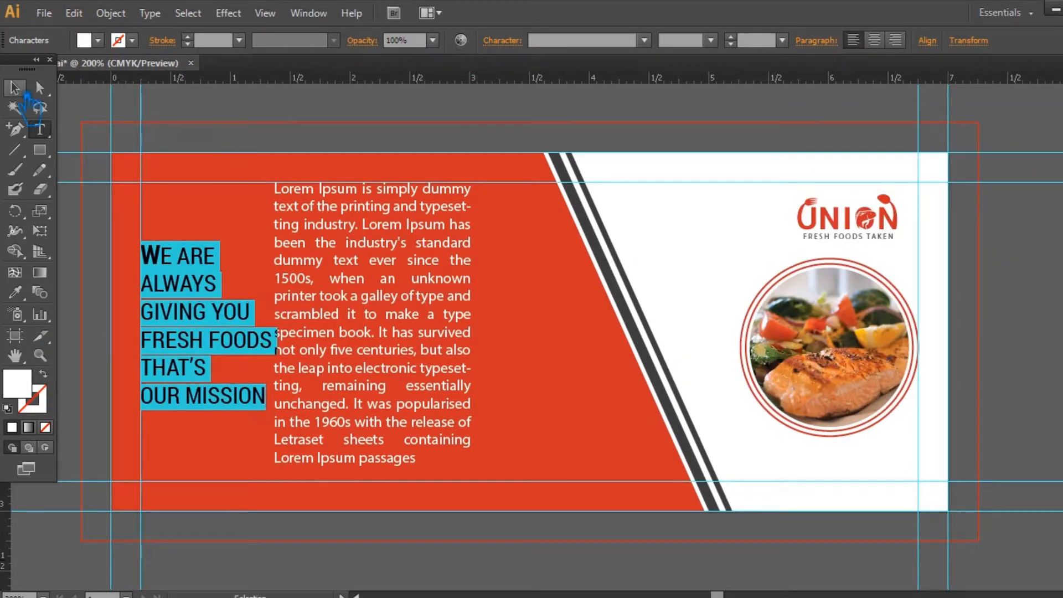
# Shift the Lorem Ipsum paragraph about 0.12 in to the right and raise its frame's bottom edge to about 0.1 in above the guide.
pyautogui.click(23, 92)
pyautogui.click(381, 354)
pyautogui.moveTo(366, 362)
pyautogui.mouseDown()
pyautogui.moveTo(403, 363)
pyautogui.moveTo(381, 364)
pyautogui.mouseUp()
pyautogui.moveTo(388, 480); pyautogui.dragTo(389, 471)
pyautogui.hotkey('ctrl', 'z')
pyautogui.click(41, 130)
pyautogui.click(425, 463)
pyautogui.click(17, 88)
pyautogui.moveTo(388, 480)
pyautogui.mouseDown()
pyautogui.moveTo(388, 469)
pyautogui.moveTo(401, 476)
pyautogui.mouseUp()
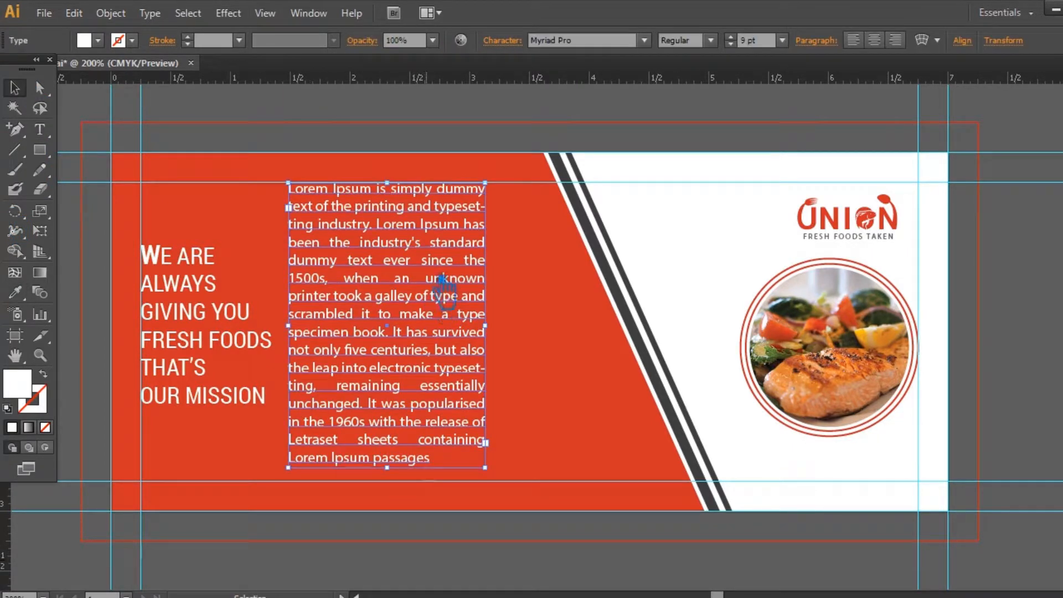
pyautogui.click(386, 114)
# Make the slogan's words FRESH FOODS bold and fill them with olive green.
pyautogui.click(40, 129)
pyautogui.moveTo(273, 346); pyautogui.dragTo(182, 360)
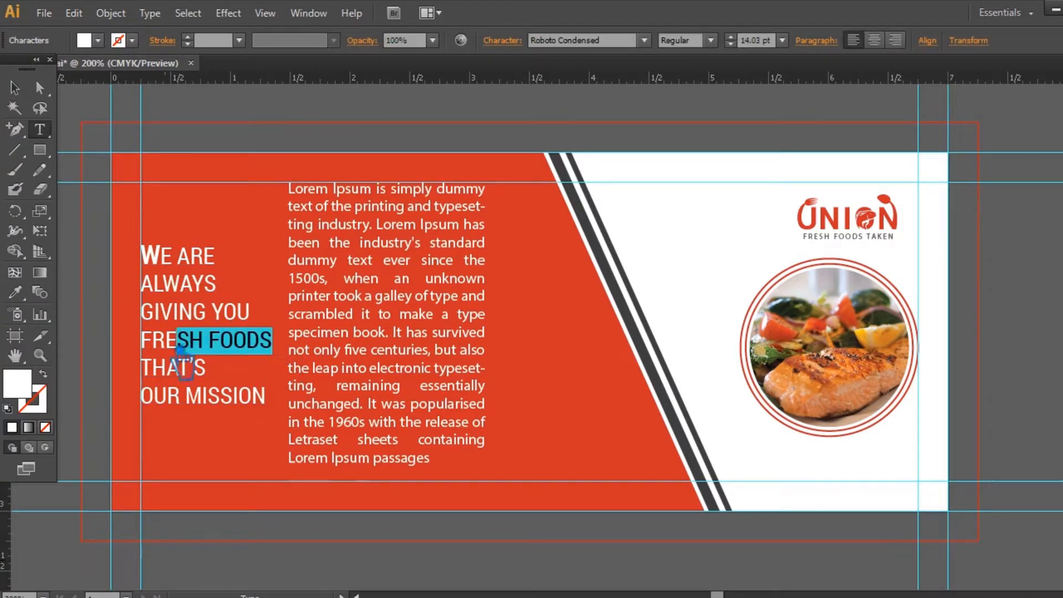
pyautogui.click(711, 41)
pyautogui.click(708, 135)
pyautogui.doubleClick(29, 394)
pyautogui.click(912, 325)
pyautogui.press('Return')
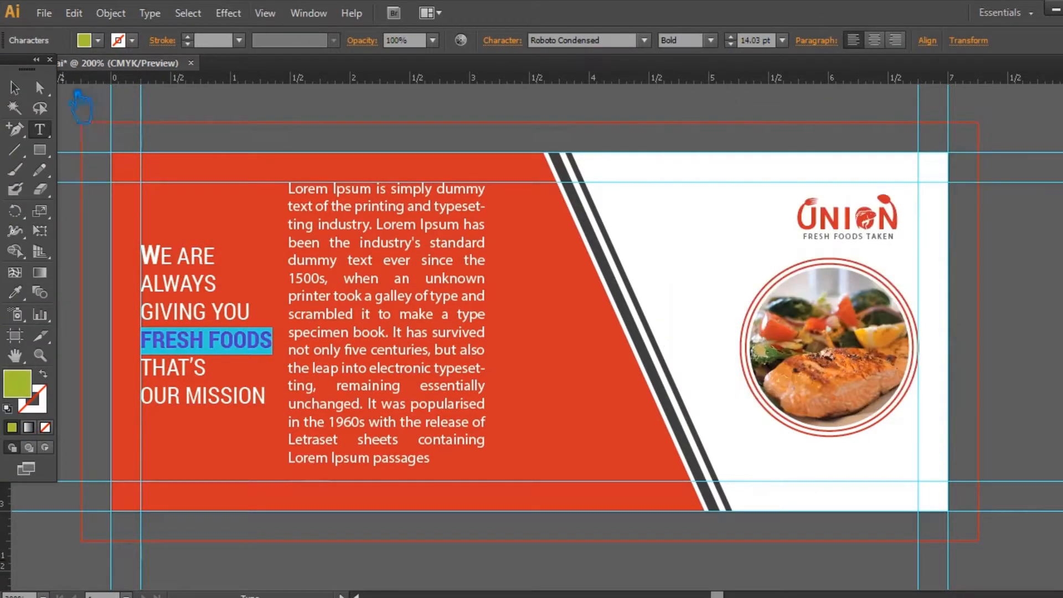
pyautogui.click(14, 88)
pyautogui.click(263, 540)
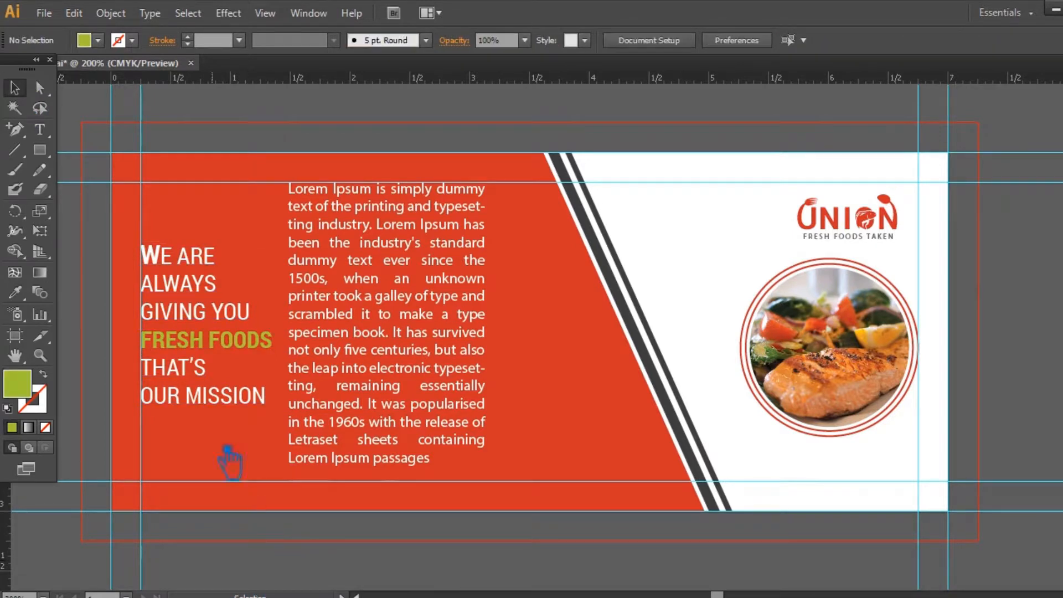
# Fill the slogan's last two lines, THAT'S OUR MISSION, with near-black.
pyautogui.click(39, 129)
pyautogui.moveTo(277, 410); pyautogui.dragTo(147, 396)
pyautogui.doubleClick(28, 390)
pyautogui.click(677, 332)
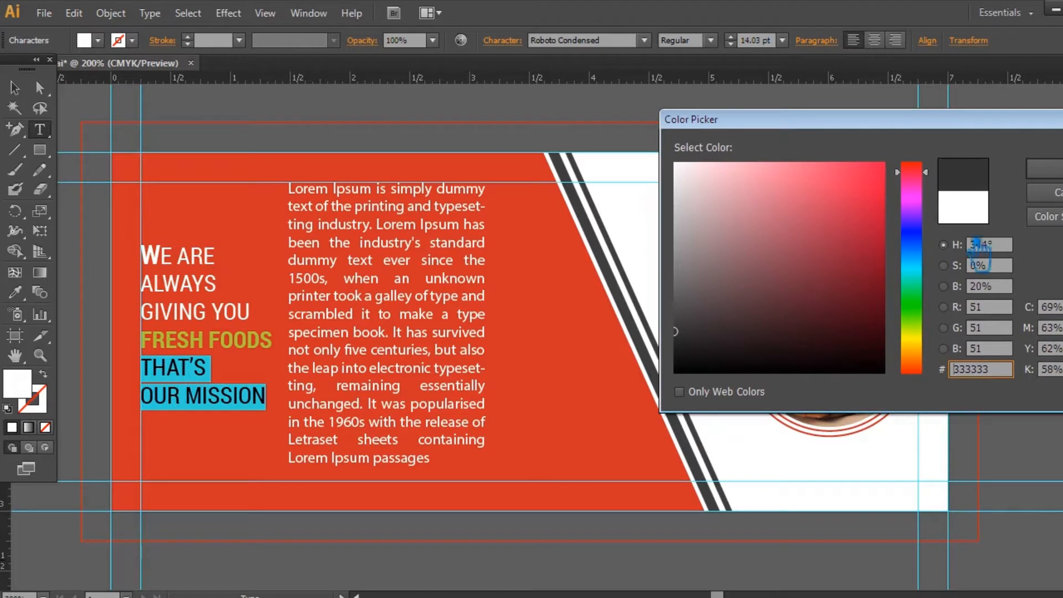
pyautogui.click(1041, 168)
pyautogui.doubleClick(28, 391)
pyautogui.moveTo(689, 352); pyautogui.dragTo(712, 349)
pyautogui.click(1044, 169)
pyautogui.click(19, 90)
pyautogui.click(260, 128)
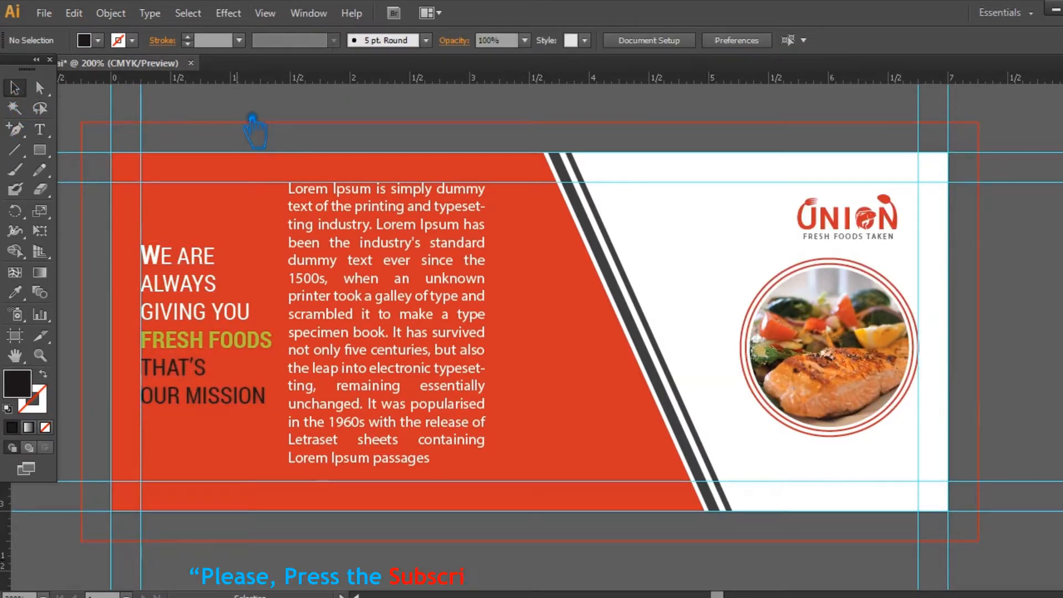
# Make THAT'S OUR MISSION bold and set both it and FRESH FOODS to 15 pt.
pyautogui.click(39, 130)
pyautogui.moveTo(278, 403); pyautogui.dragTo(155, 376)
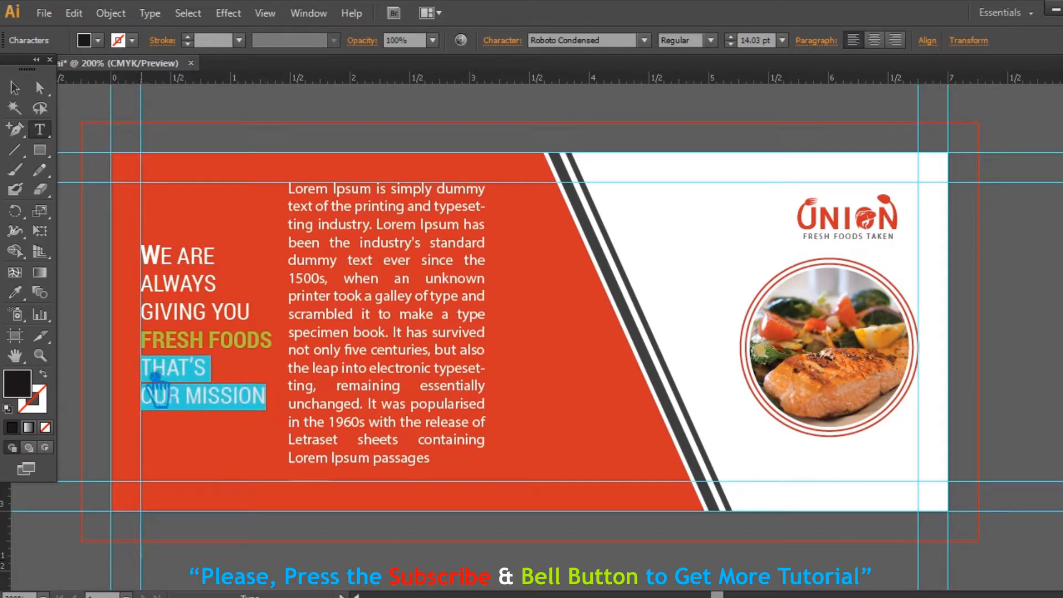
pyautogui.click(732, 37)
pyautogui.click(645, 41)
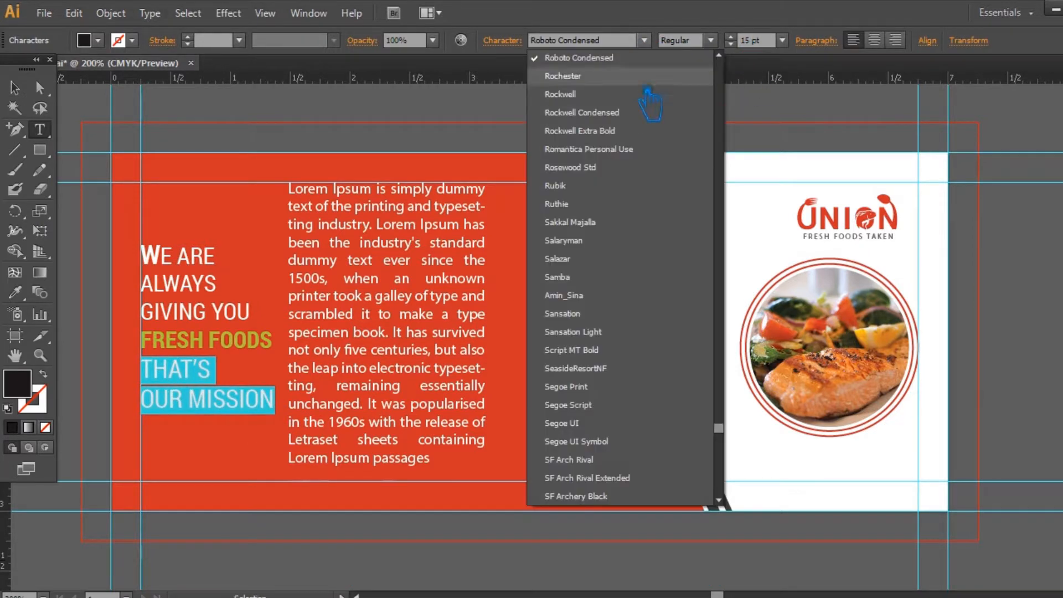
pyautogui.click(660, 47)
pyautogui.click(661, 42)
pyautogui.click(690, 132)
pyautogui.moveTo(283, 350); pyautogui.dragTo(142, 342)
pyautogui.click(731, 37)
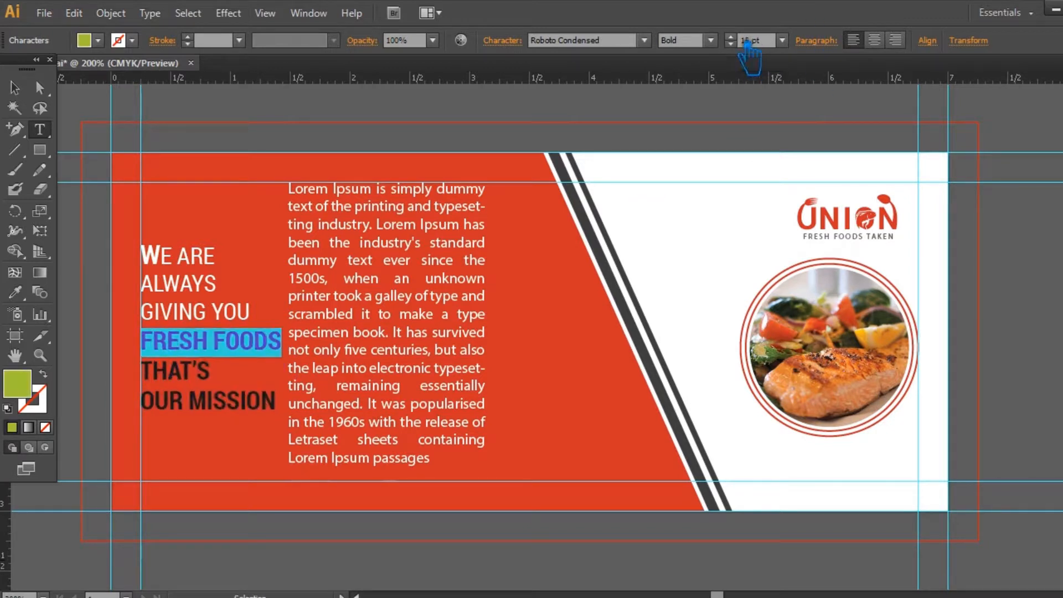
# Reduce the font size of THAT'S OUR MISSION and of WE ARE ALWAYS GIVING YOU below that of FRESH FOODS.
pyautogui.moveTo(318, 401); pyautogui.dragTo(142, 365)
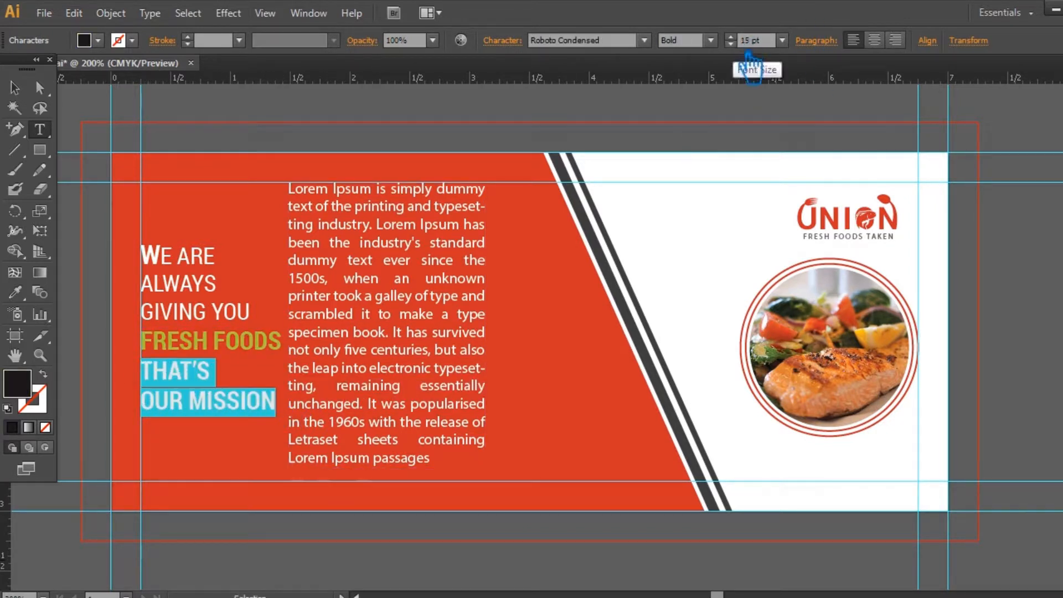
pyautogui.click(731, 44)
pyautogui.click(731, 44)
pyautogui.moveTo(250, 313); pyautogui.dragTo(134, 275)
pyautogui.scroll(-3, 751, 48)
pyautogui.click(15, 88)
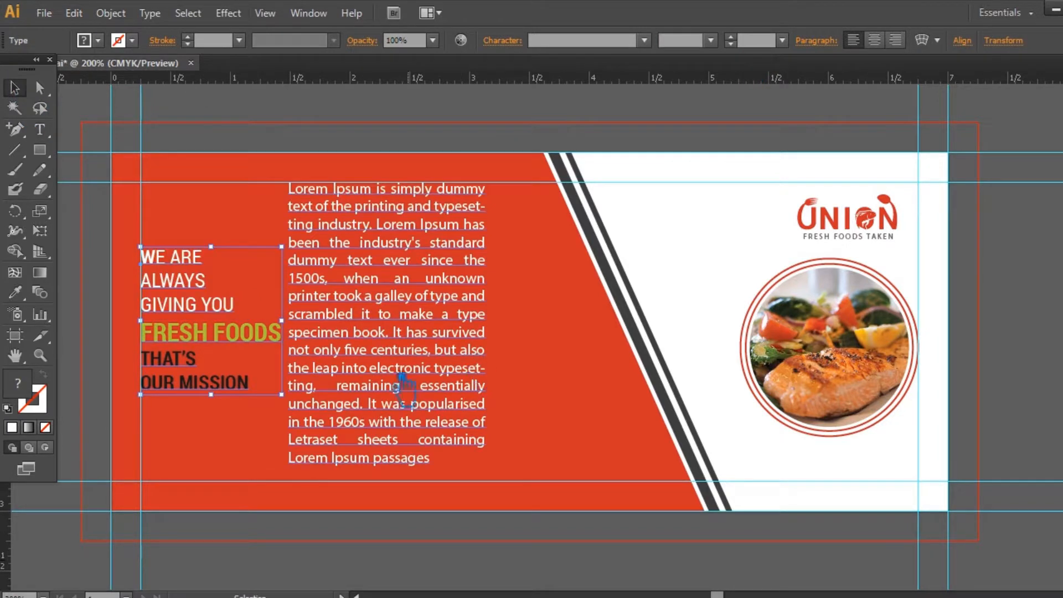
# Move the slogan block down about 0.14 in and raise the UNION logo to the upper margin guide.
pyautogui.click(512, 396)
pyautogui.moveTo(192, 297); pyautogui.dragTo(192, 314)
pyautogui.click(995, 318)
pyautogui.moveTo(994, 317); pyautogui.dragTo(946, 309)
pyautogui.click(818, 221)
pyautogui.moveTo(818, 221); pyautogui.dragTo(819, 206)
pyautogui.click(1008, 241)
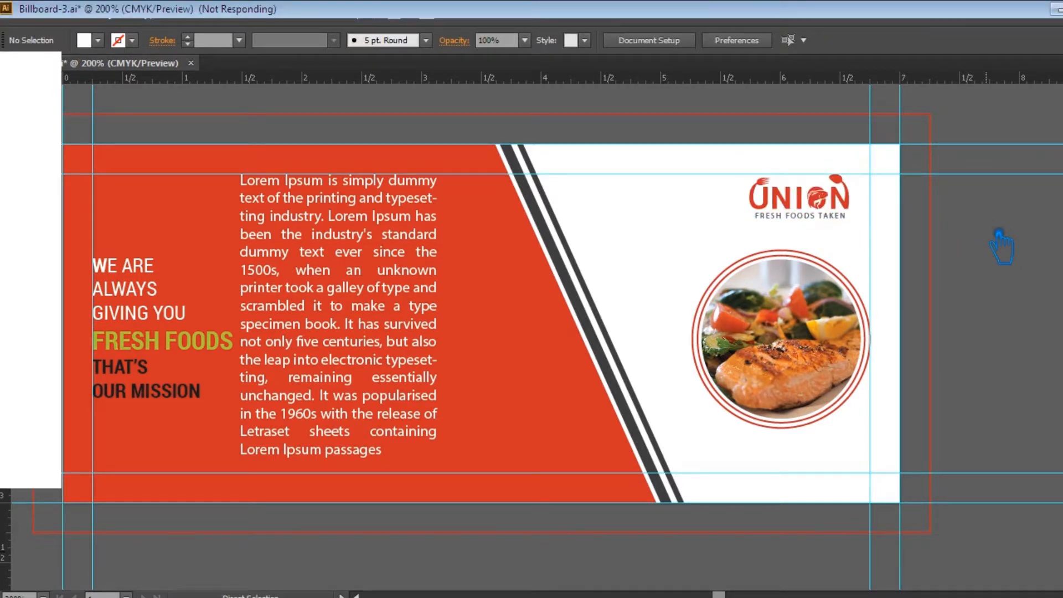
# Set the Lorem Ipsum paragraph to 7 pt and narrow its frame to about 1.3 in wide.
pyautogui.click(421, 303)
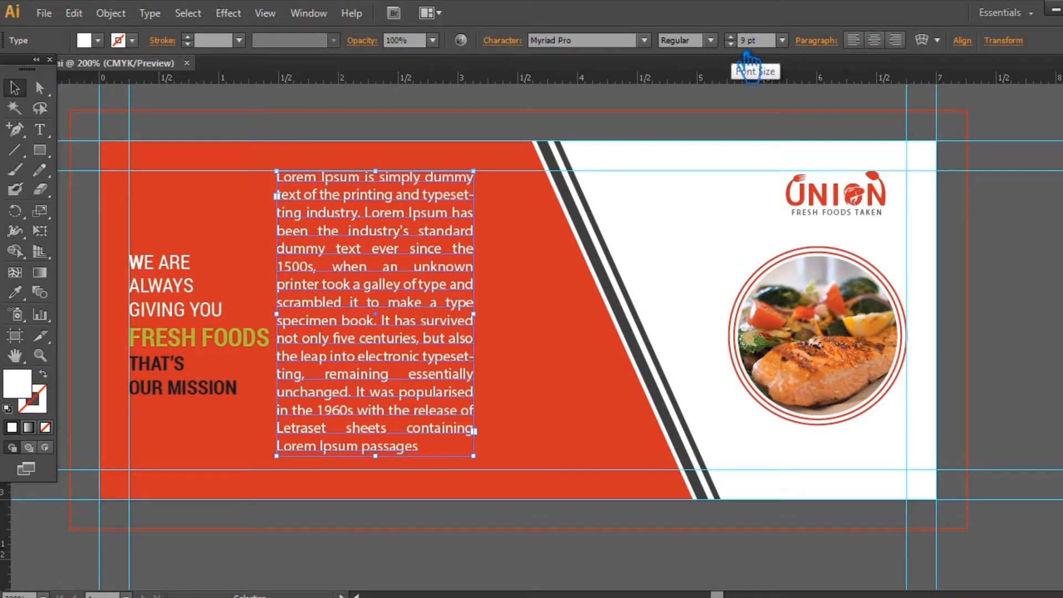
pyautogui.scroll(-2, 748, 52)
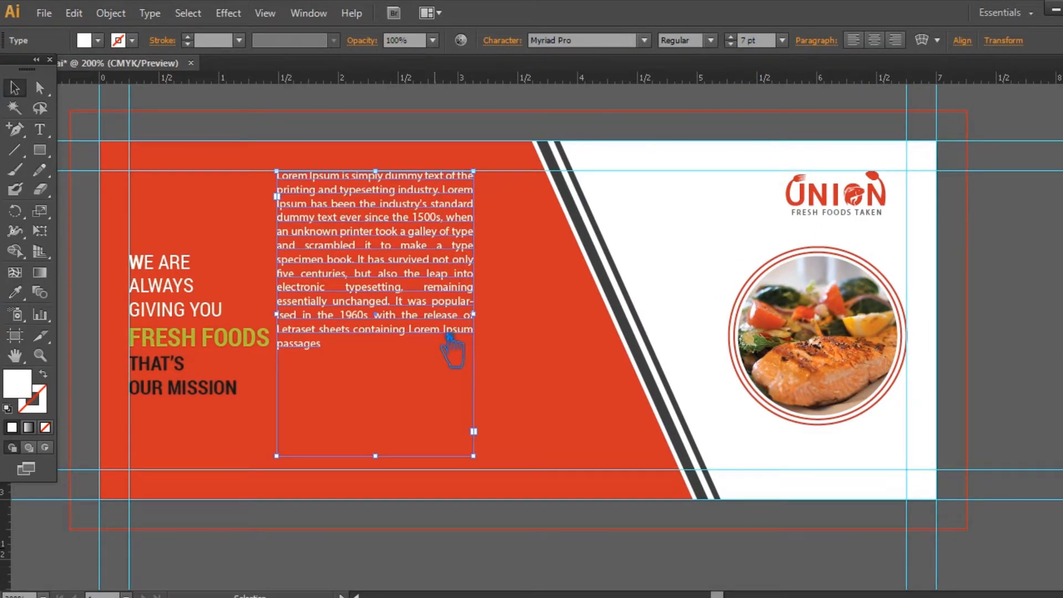
pyautogui.press('v')
pyautogui.moveTo(474, 314); pyautogui.dragTo(446, 323)
# Move the Lorem Ipsum paragraph down about 0.6 in beside the slogan and save the document.
pyautogui.click(373, 471)
pyautogui.moveTo(372, 289); pyautogui.dragTo(381, 370)
pyautogui.click(513, 265)
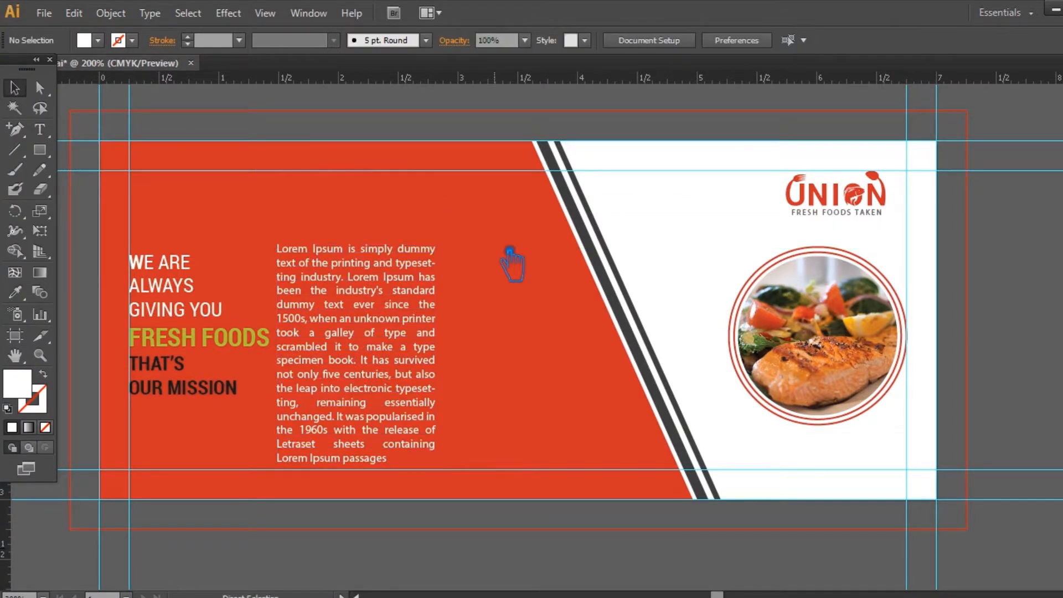
pyautogui.hotkey('ctrl', 's')
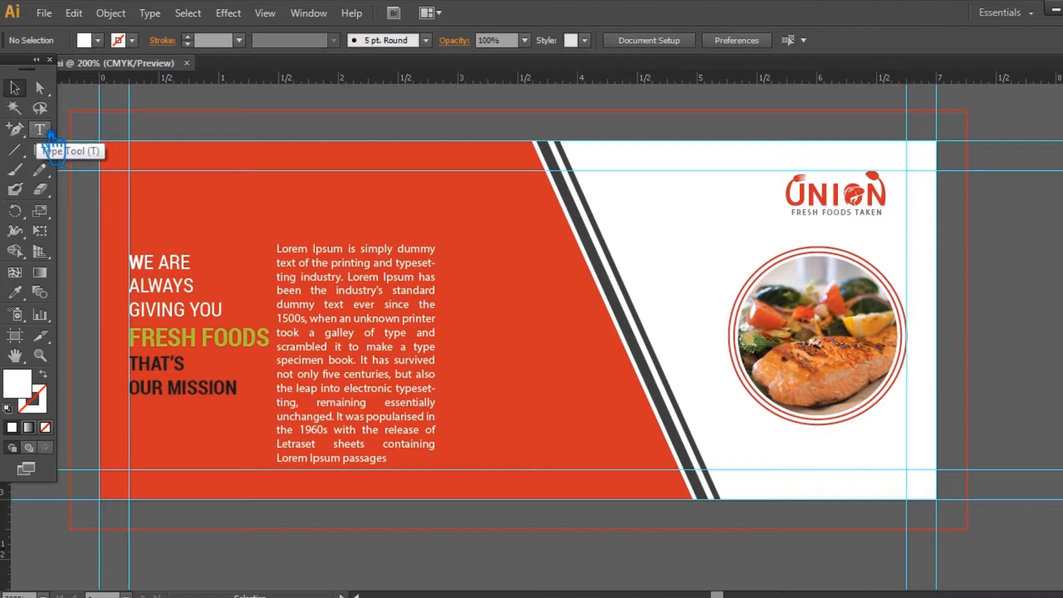
# Create the heading text ABOUT US above the Lorem Ipsum paragraph.
pyautogui.click(281, 278)
pyautogui.click(541, 265)
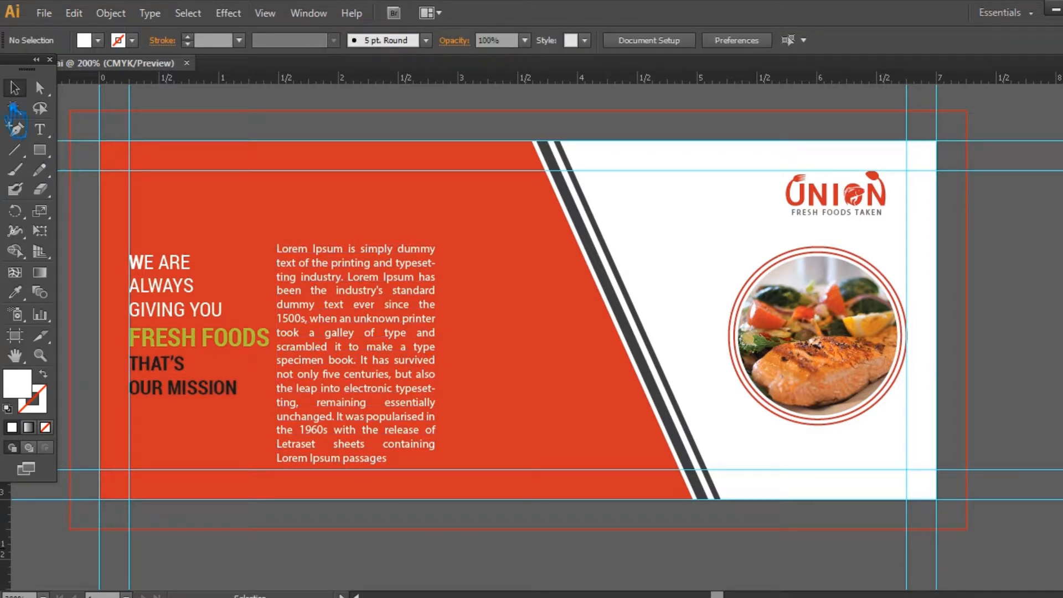
pyautogui.click(39, 129)
pyautogui.click(344, 246)
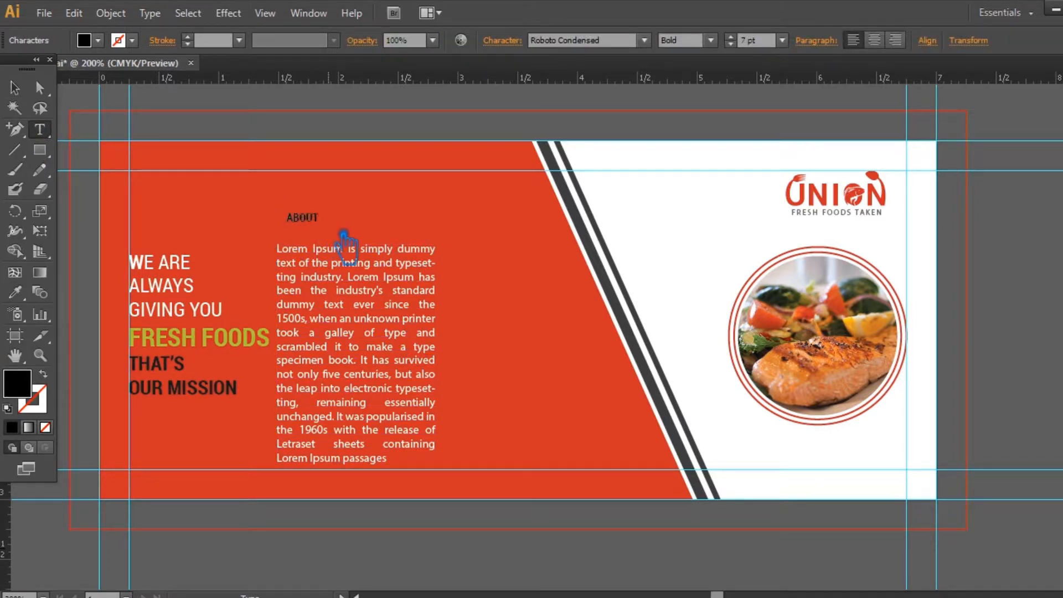
# Set the ABOUT US heading to 12 pt Roboto Condensed Bold.
pyautogui.click(732, 37)
pyautogui.click(731, 38)
pyautogui.click(731, 37)
pyautogui.click(731, 37)
pyautogui.click(731, 37)
pyautogui.click(712, 40)
pyautogui.click(689, 131)
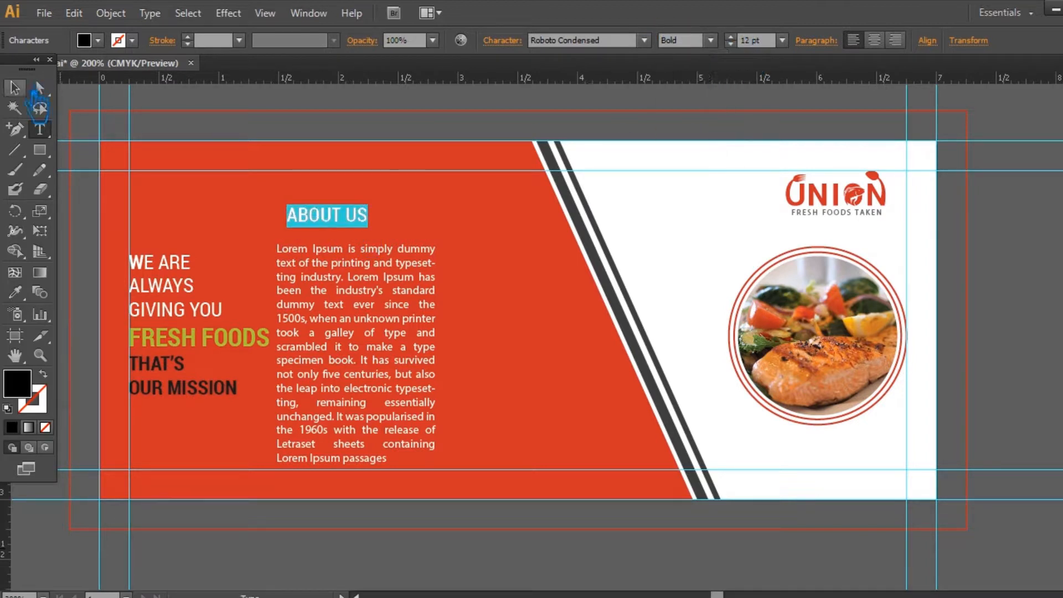
# Align the ABOUT US heading with the paragraph's left edge just above it and reduce its font size.
pyautogui.click(15, 87)
pyautogui.click(333, 189)
pyautogui.moveTo(352, 216); pyautogui.dragTo(343, 225)
pyautogui.scroll(-2, 749, 47)
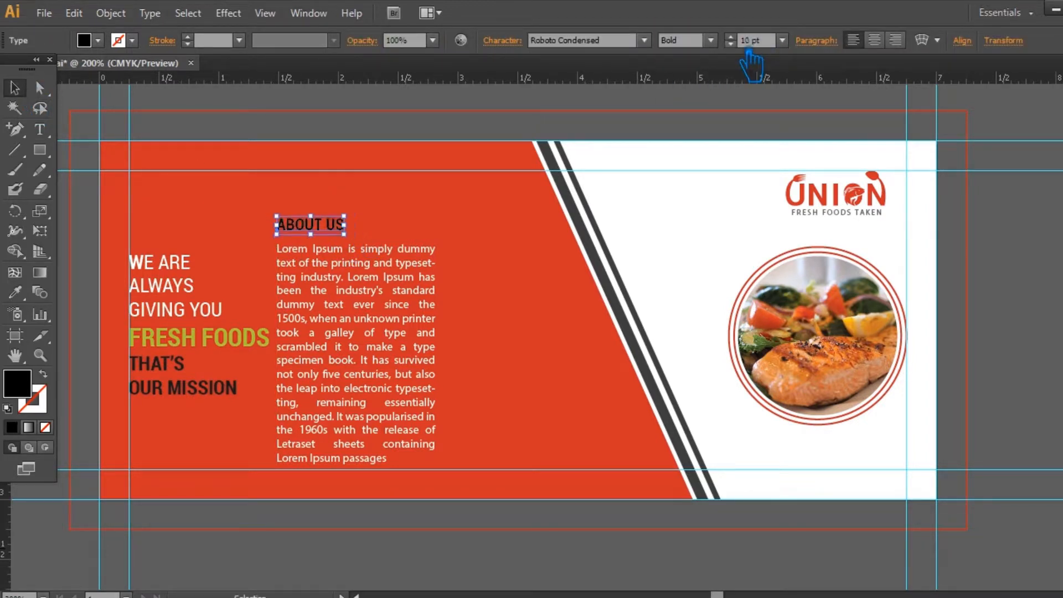
pyautogui.click(444, 128)
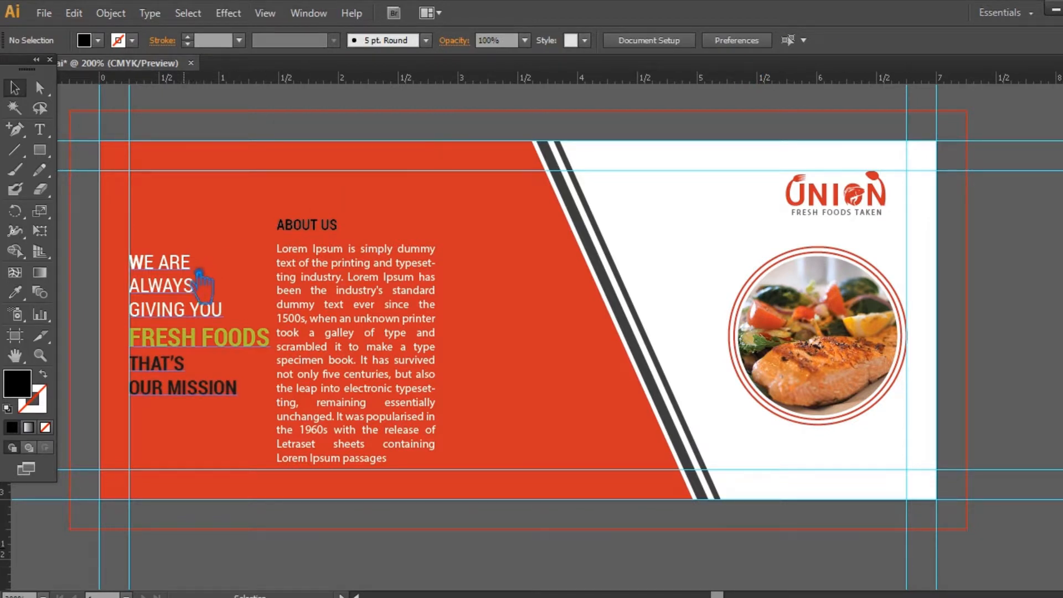
# Enlarge the slogan's initial W to about twice the size of the letters beside it.
pyautogui.click(43, 131)
pyautogui.moveTo(146, 264); pyautogui.dragTo(130, 263)
pyautogui.scroll(11, 752, 45)
pyautogui.click(182, 338)
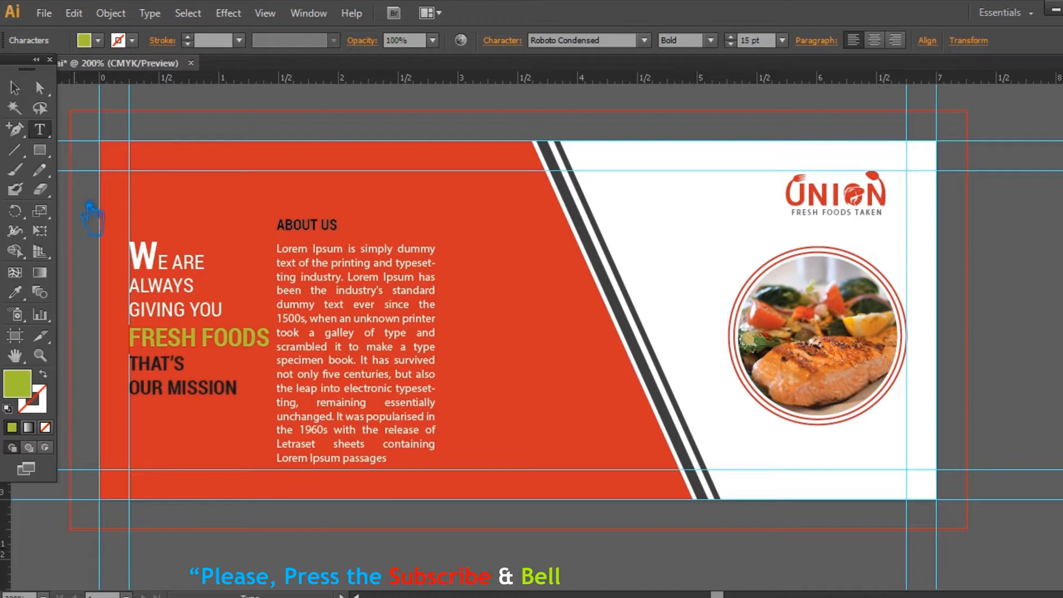
pyautogui.click(14, 87)
pyautogui.click(486, 532)
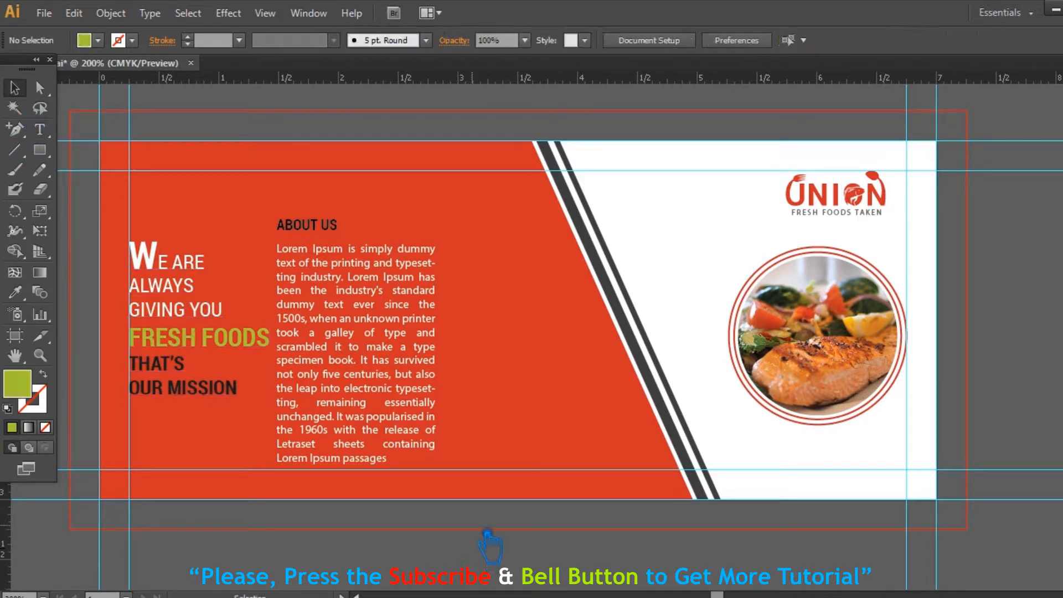
# Shift the ABOUT US heading and its paragraph together about 0.17 in up and 0.09 in to the right.
pyautogui.click(407, 269)
pyautogui.click(350, 239)
pyautogui.click(339, 228)
pyautogui.keyDown('shift'); pyautogui.click(385, 277); pyautogui.keyUp('shift')
pyautogui.click(497, 260)
pyautogui.click(374, 266)
pyautogui.click(487, 268)
pyautogui.moveTo(387, 278); pyautogui.dragTo(388, 258)
pyautogui.click(487, 277)
pyautogui.moveTo(379, 318); pyautogui.dragTo(389, 317)
pyautogui.click(479, 304)
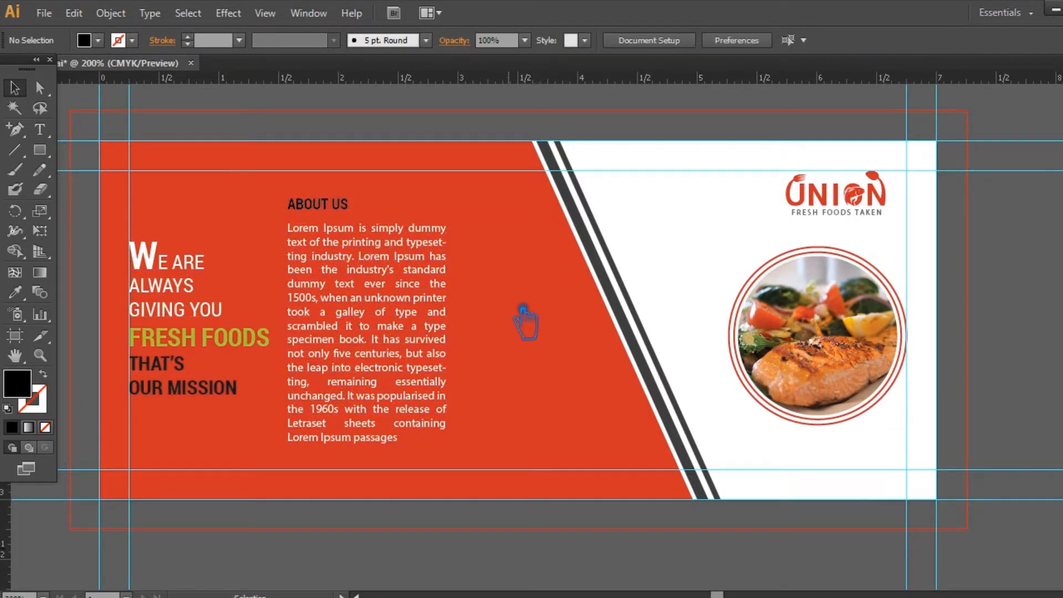
# Give the whole slogan a uniform, looser leading and nudge the block up about 0.05 in.
pyautogui.click(221, 336)
pyautogui.click(505, 44)
pyautogui.click(474, 117)
pyautogui.scroll(20, 474, 117)
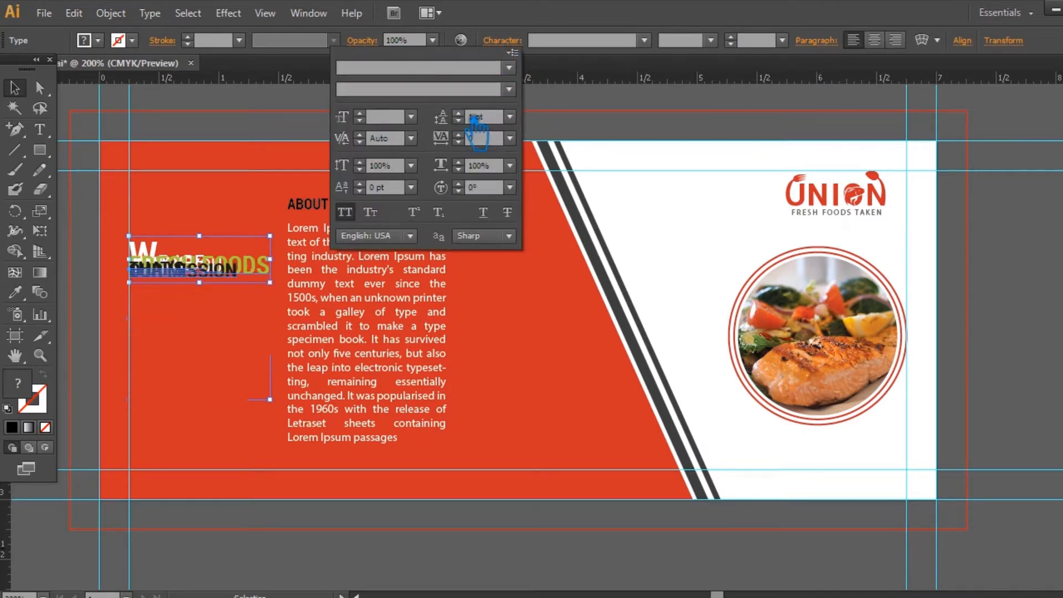
pyautogui.scroll(-3, 475, 118)
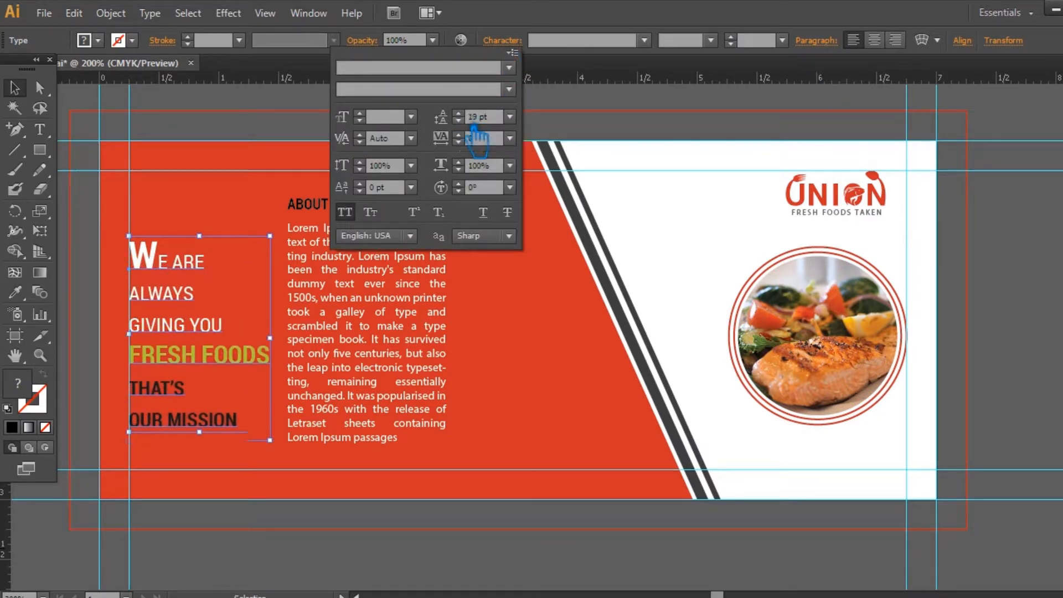
pyautogui.click(610, 10)
pyautogui.click(173, 166)
pyautogui.moveTo(192, 320); pyautogui.dragTo(192, 314)
pyautogui.click(638, 218)
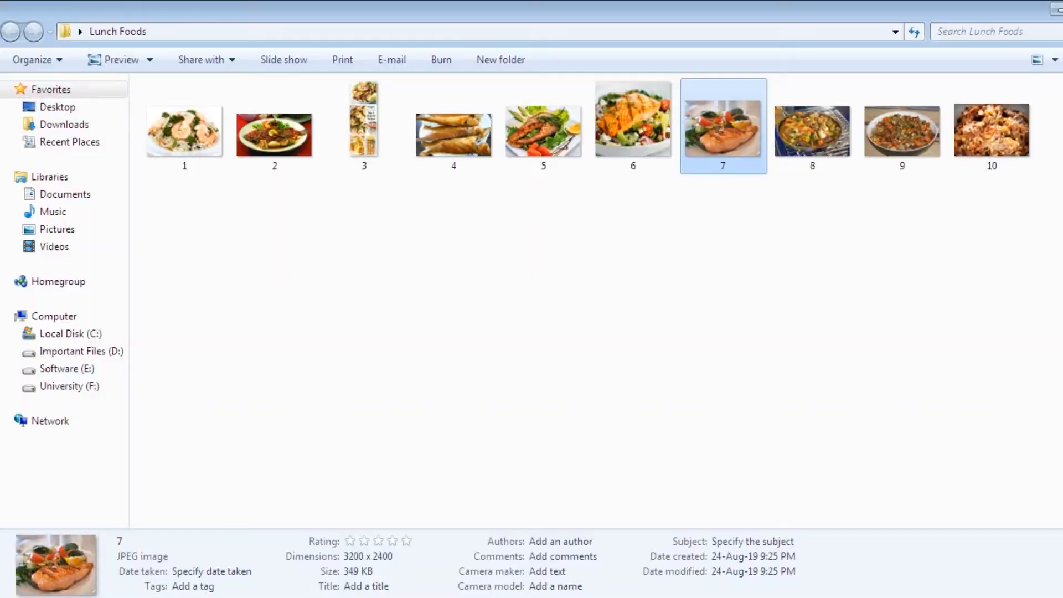
# Place images 1, 5, 9 and 10 from the Lunch Foods folder in Windows Explorer into the Illustrator document.
pyautogui.click(886, 221)
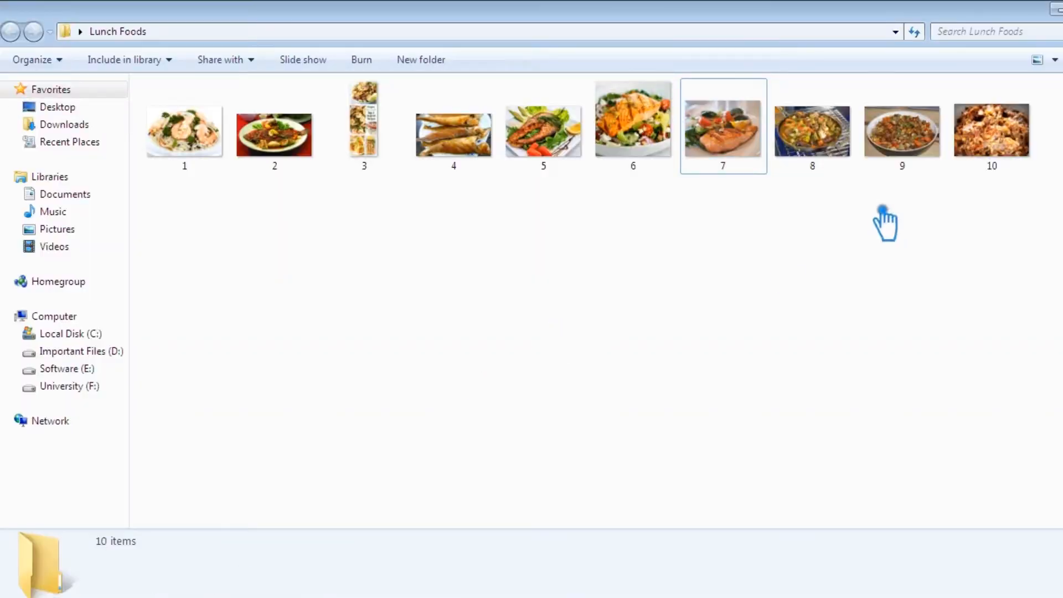
pyautogui.click(929, 146)
pyautogui.keyDown('ctrl'); pyautogui.click(995, 146); pyautogui.keyUp('ctrl')
pyautogui.keyDown('ctrl'); pyautogui.click(546, 161); pyautogui.keyUp('ctrl')
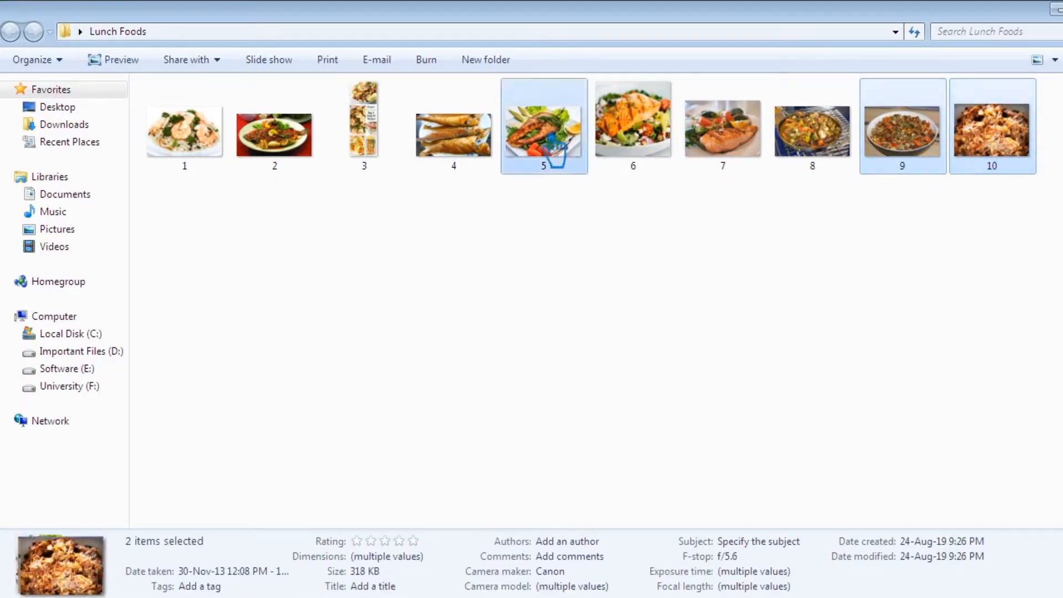
pyautogui.keyDown('ctrl'); pyautogui.click(184, 133); pyautogui.keyUp('ctrl')
pyautogui.moveTo(505, 150); pyautogui.dragTo(503, 472)
# Move the placed food photos off the artboard and scale them down together to about 43 percent.
pyautogui.hotkey('ctrl', '-')
pyautogui.hotkey('ctrl', '-')
pyautogui.moveTo(591, 405); pyautogui.dragTo(892, 405)
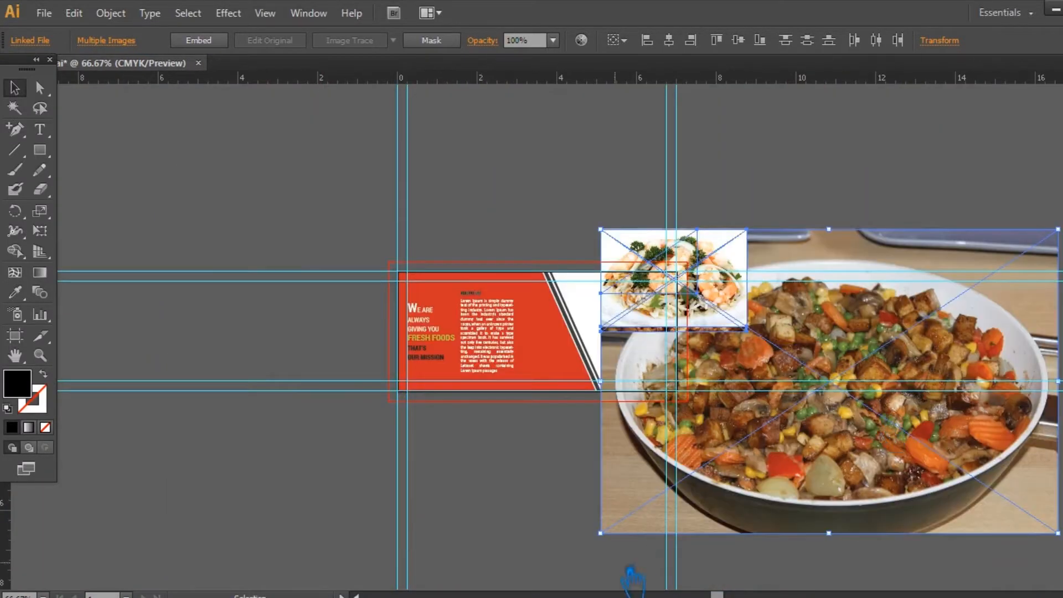
pyautogui.moveTo(601, 534); pyautogui.dragTo(862, 361)
pyautogui.click(880, 388)
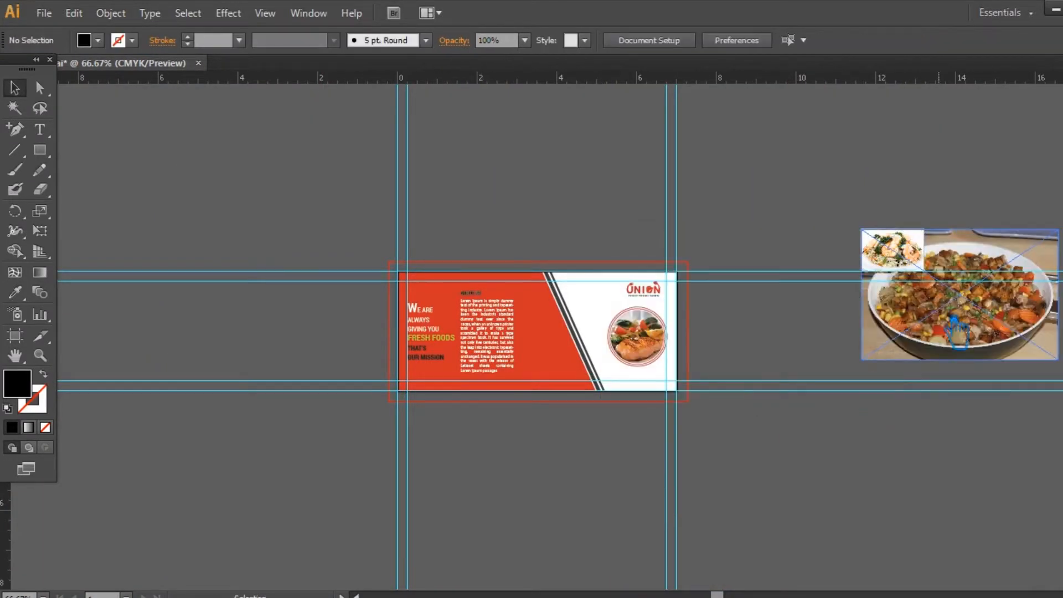
# Pull the vegetable bowl photo away from the others and scale it to about 1.6 in wide.
pyautogui.moveTo(944, 299); pyautogui.dragTo(846, 386)
pyautogui.moveTo(960, 446); pyautogui.dragTo(828, 360)
pyautogui.click(887, 416)
pyautogui.hotkey('ctrl', '+')
pyautogui.hotkey('ctrl', '+')
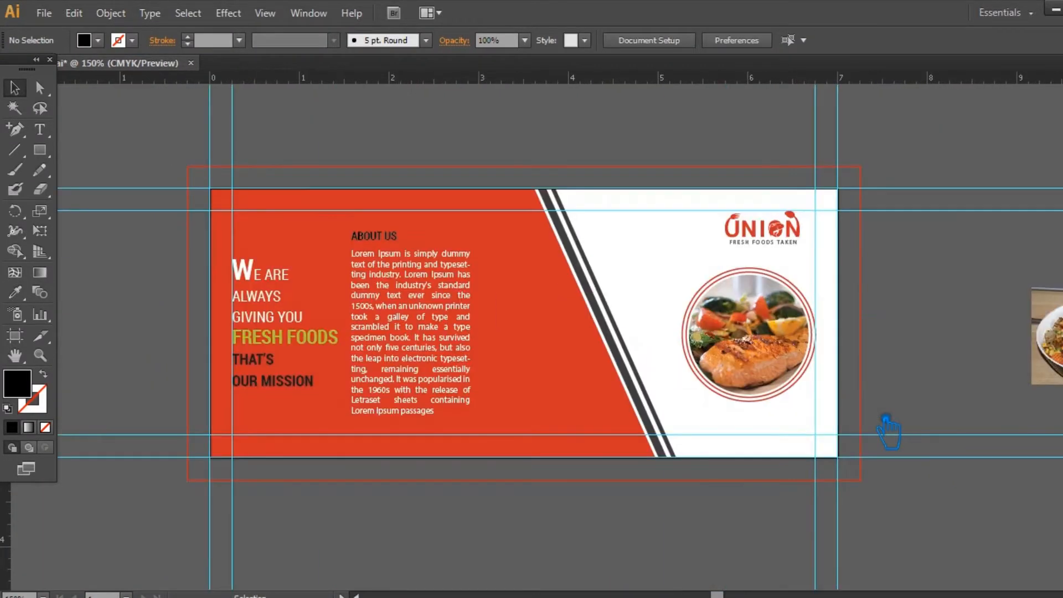
# Spread the four food photos apart beside the artboard's right edge and save the document.
pyautogui.moveTo(886, 417); pyautogui.dragTo(635, 445)
pyautogui.moveTo(1031, 207); pyautogui.dragTo(694, 235)
pyautogui.moveTo(1048, 183); pyautogui.dragTo(874, 274)
pyautogui.moveTo(1048, 171); pyautogui.dragTo(713, 335)
pyautogui.moveTo(759, 354); pyautogui.dragTo(772, 364)
pyautogui.moveTo(732, 352); pyautogui.dragTo(714, 352)
pyautogui.click(726, 438)
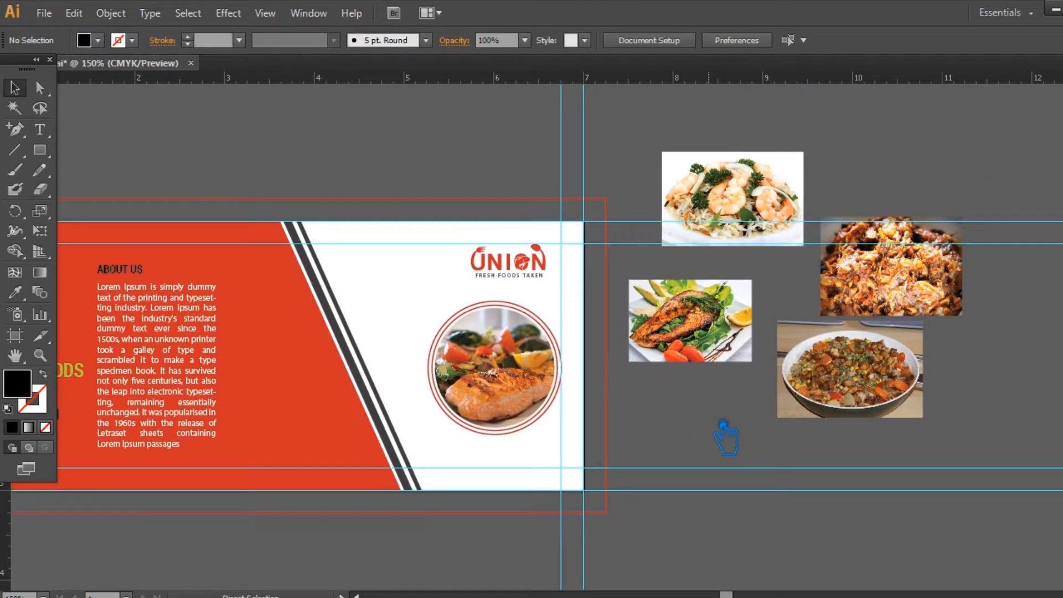
pyautogui.hotkey('ctrl', 's')
pyautogui.press('s')
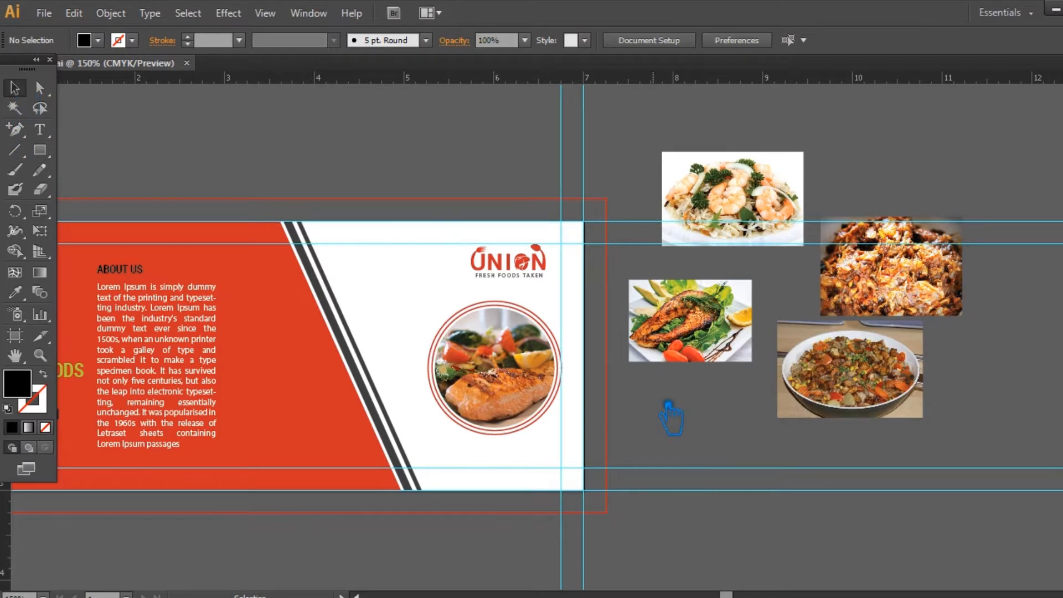
# Draw a black square about 0.85 in wide beside the upper slanted stripes and place the grilled fish photo behind it.
pyautogui.moveTo(670, 418); pyautogui.dragTo(786, 426)
pyautogui.click(40, 150)
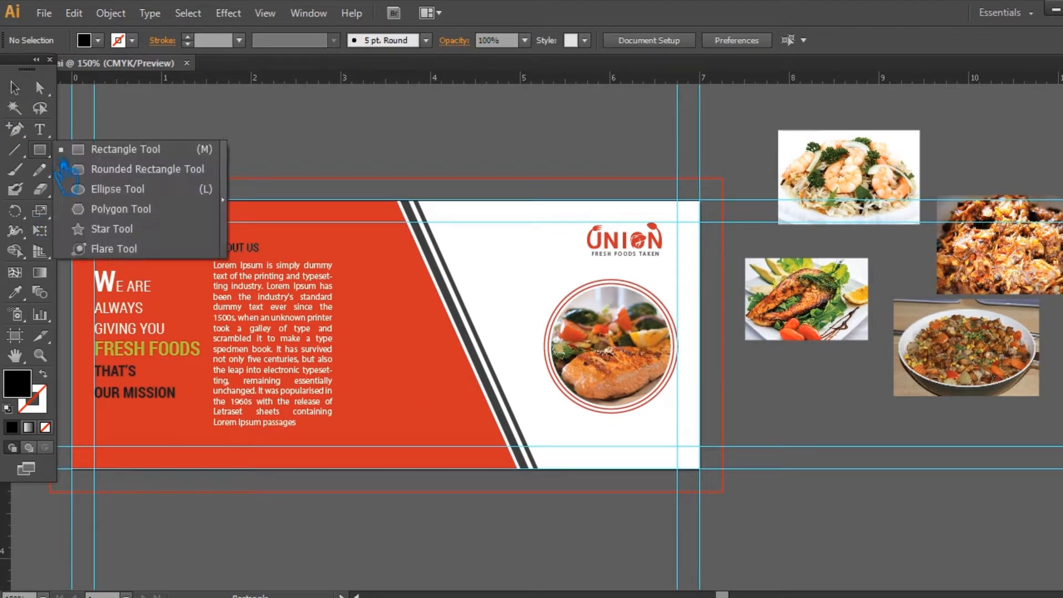
pyautogui.click(83, 147)
pyautogui.moveTo(394, 233); pyautogui.dragTo(470, 308)
pyautogui.moveTo(815, 299); pyautogui.dragTo(452, 288)
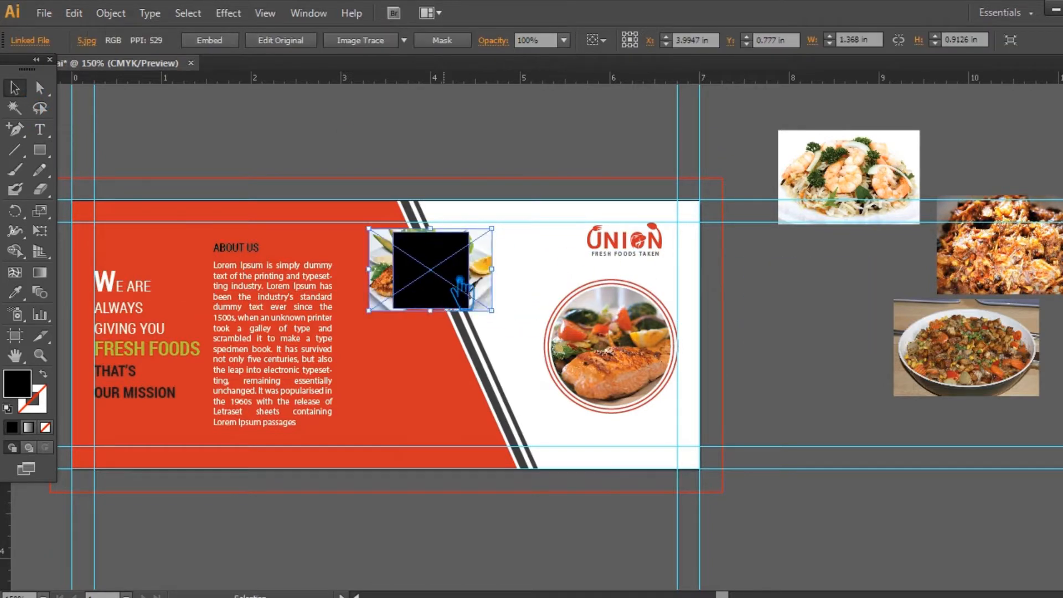
# Scale the grilled fish photo to about 1.29 in wide so it just covers the black square's height, and nudge the square over it.
pyautogui.click(523, 277)
pyautogui.click(475, 274)
pyautogui.moveTo(492, 310); pyautogui.dragTo(502, 315)
pyautogui.scroll(3, 537, 302)
pyautogui.hscroll(-3, 609, 299)
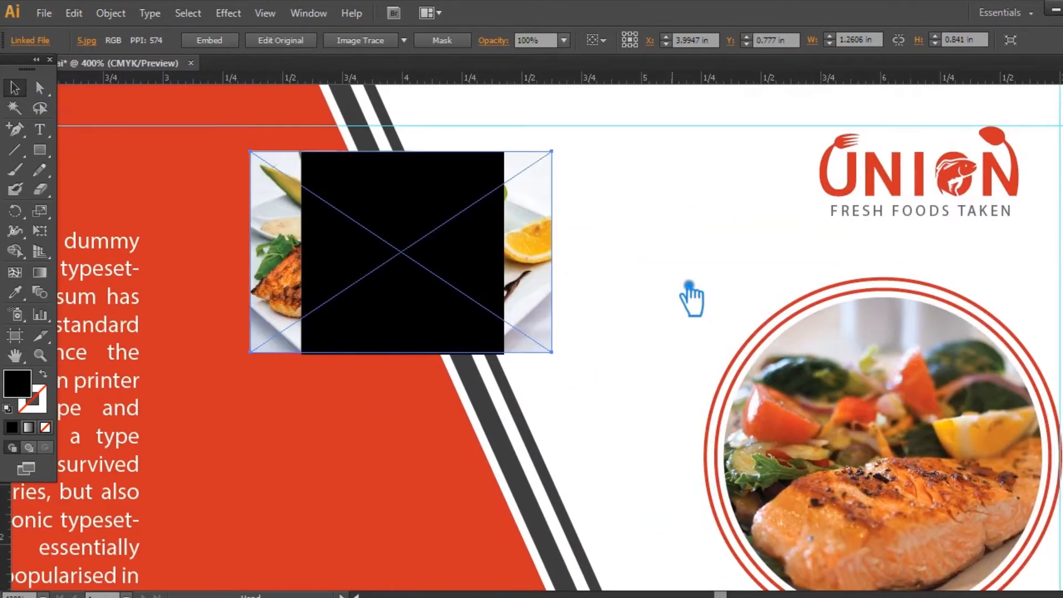
pyautogui.click(427, 289)
pyautogui.click(626, 316)
pyautogui.click(453, 289)
pyautogui.press('Up')
pyautogui.press('Right')
pyautogui.click(514, 296)
pyautogui.moveTo(558, 148); pyautogui.dragTo(574, 159)
pyautogui.click(574, 159)
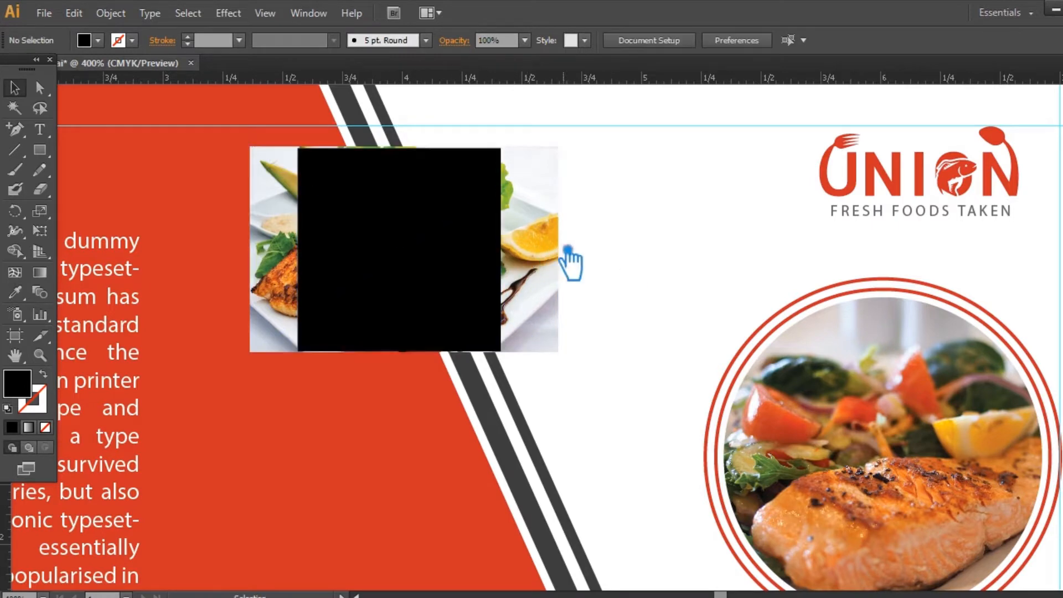
# Clip the grilled fish photo to the black square, keeping a copy of the square for a frame.
pyautogui.click(462, 246)
pyautogui.keyDown('shift'); pyautogui.click(525, 245); pyautogui.keyUp('shift')
pyautogui.rightClick(525, 245)
pyautogui.click(593, 339)
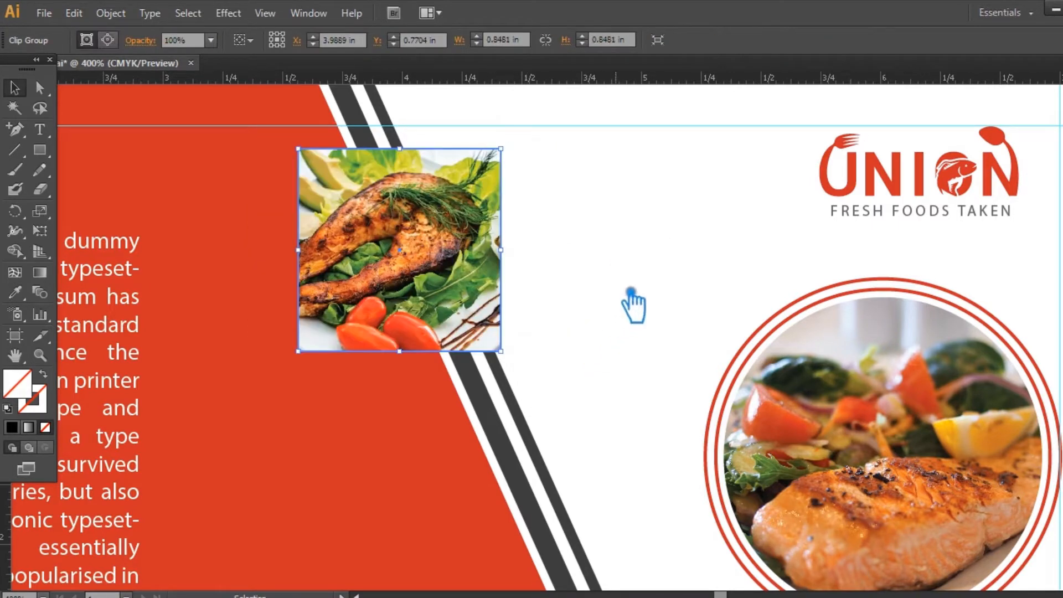
pyautogui.hotkey('ctrl', 'z')
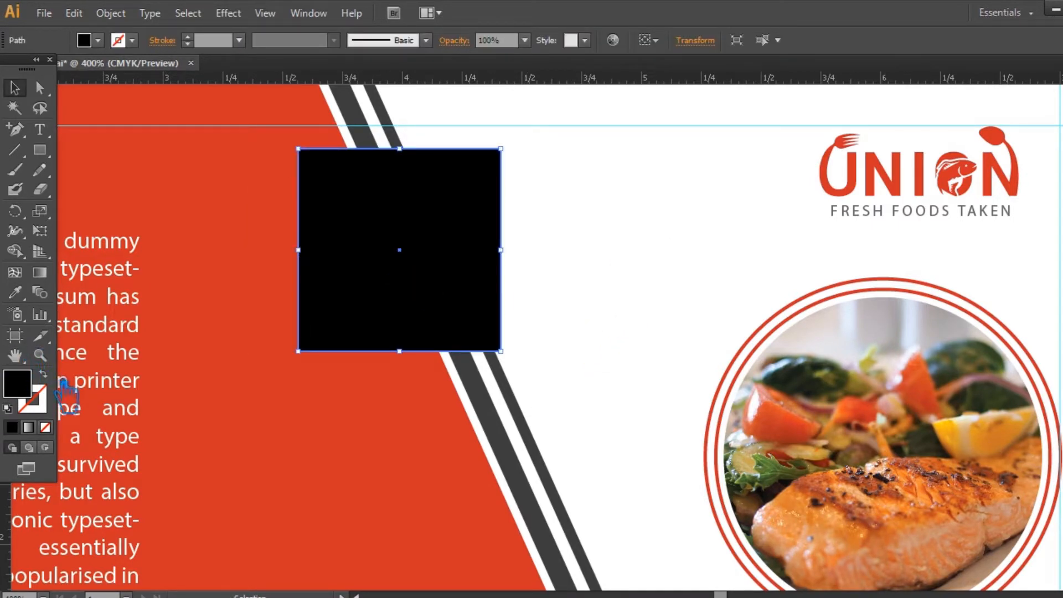
pyautogui.hotkey('ctrl', 'shift', 'z')
# Give the square frame over the clipped fish photo no fill and a 2 pt red stroke, FF0019.
pyautogui.press('i')
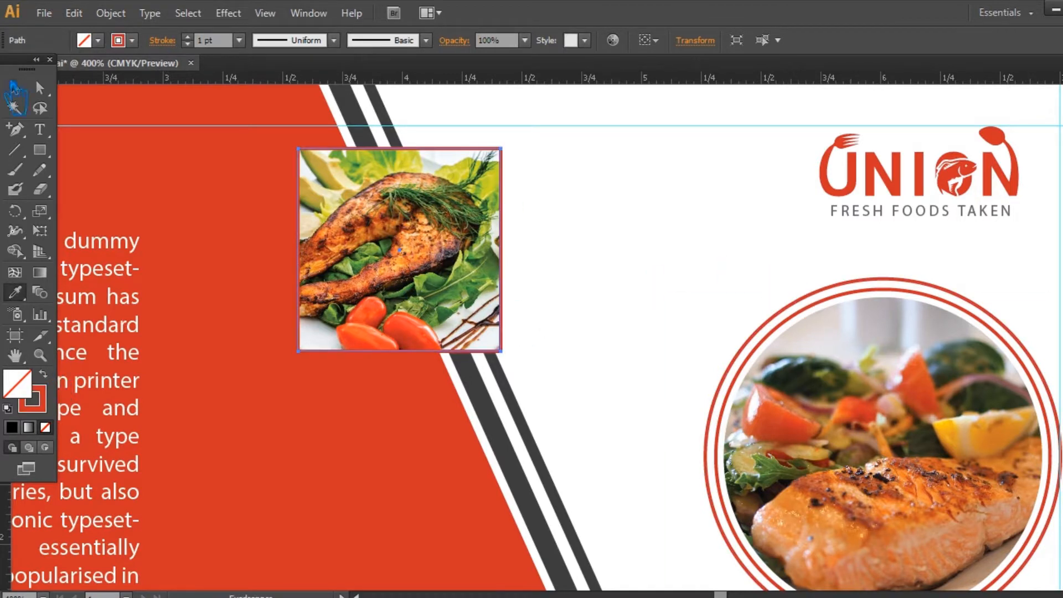
pyautogui.click(15, 88)
pyautogui.doubleClick(33, 400)
pyautogui.moveTo(717, 164); pyautogui.dragTo(676, 164)
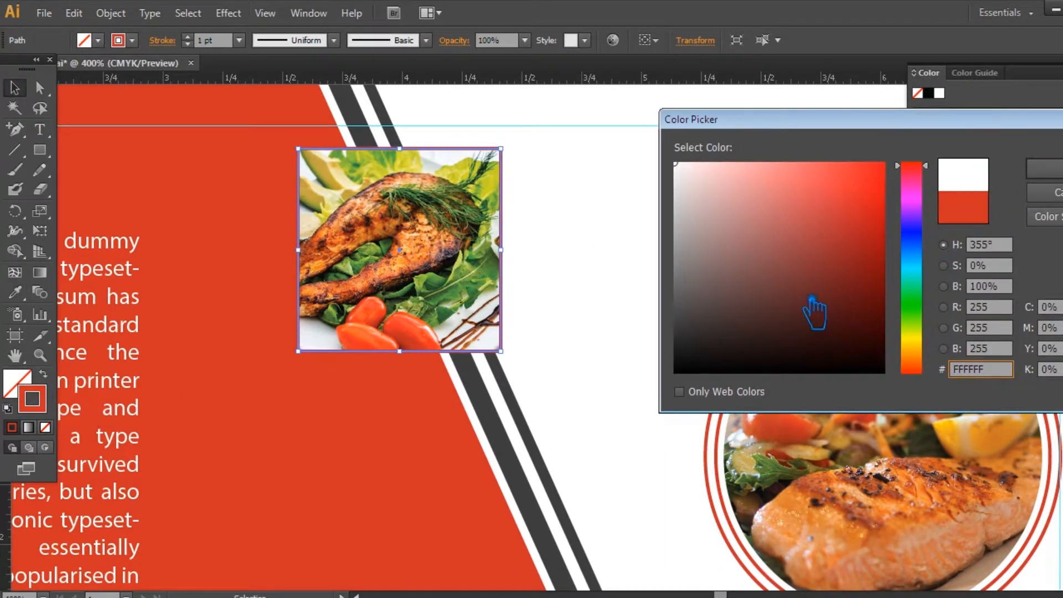
pyautogui.moveTo(882, 252); pyautogui.dragTo(909, 161)
pyautogui.click(1052, 168)
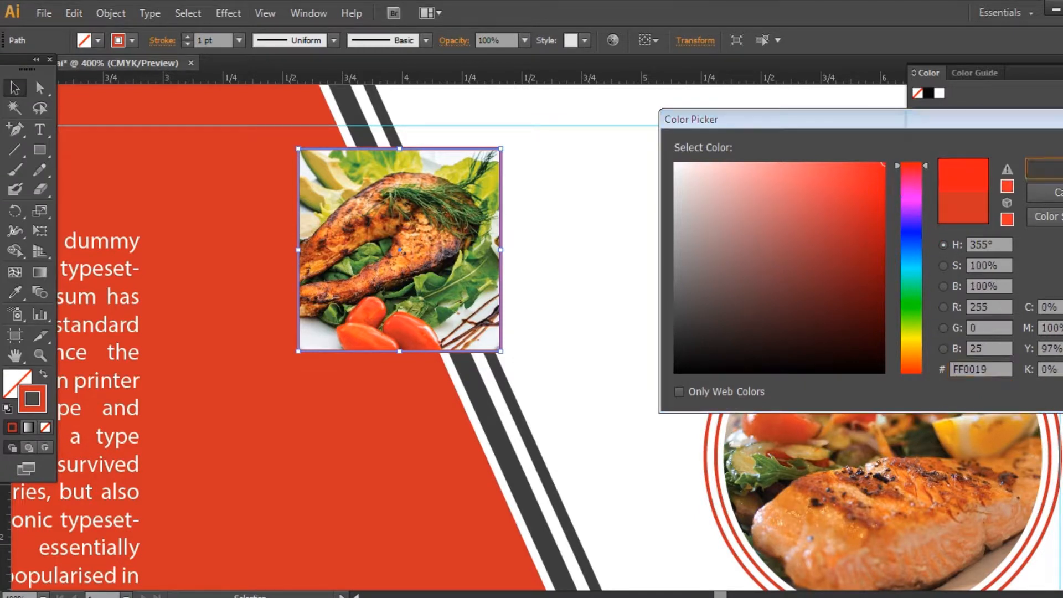
pyautogui.scroll(2, 201, 42)
pyautogui.scroll(-1, 206, 45)
# Group the clipped fish photo with its red frame.
pyautogui.click(665, 179)
pyautogui.click(469, 227)
pyautogui.moveTo(675, 238); pyautogui.dragTo(503, 310)
pyautogui.click(597, 236)
pyautogui.moveTo(693, 377); pyautogui.dragTo(667, 247)
pyautogui.click(668, 247)
pyautogui.hotkey('ctrl', '-')
pyautogui.hotkey('ctrl', '-')
pyautogui.moveTo(571, 291); pyautogui.dragTo(551, 260)
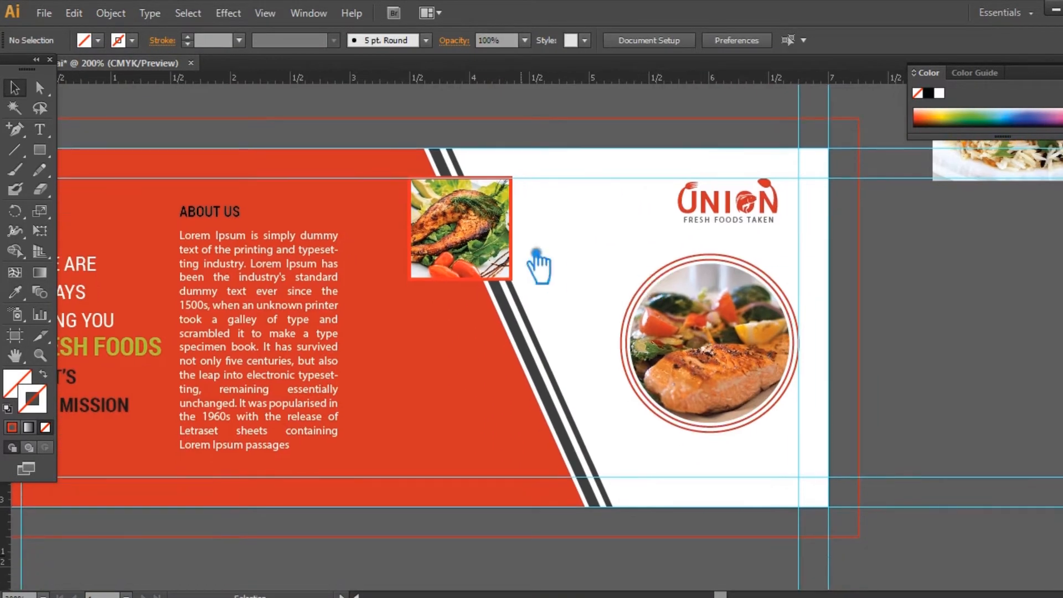
# Place a duplicate of the framed fish photo diagonally below and to the right, overlapping the original's corner.
pyautogui.click(501, 248)
pyautogui.click(585, 253)
pyautogui.click(498, 248)
pyautogui.click(593, 247)
pyautogui.click(497, 238)
pyautogui.click(597, 239)
pyautogui.moveTo(494, 237); pyautogui.dragTo(555, 314)
pyautogui.click(644, 180)
# Ungroup the duplicated framed fish photo and release its clipping mask.
pyautogui.click(567, 295)
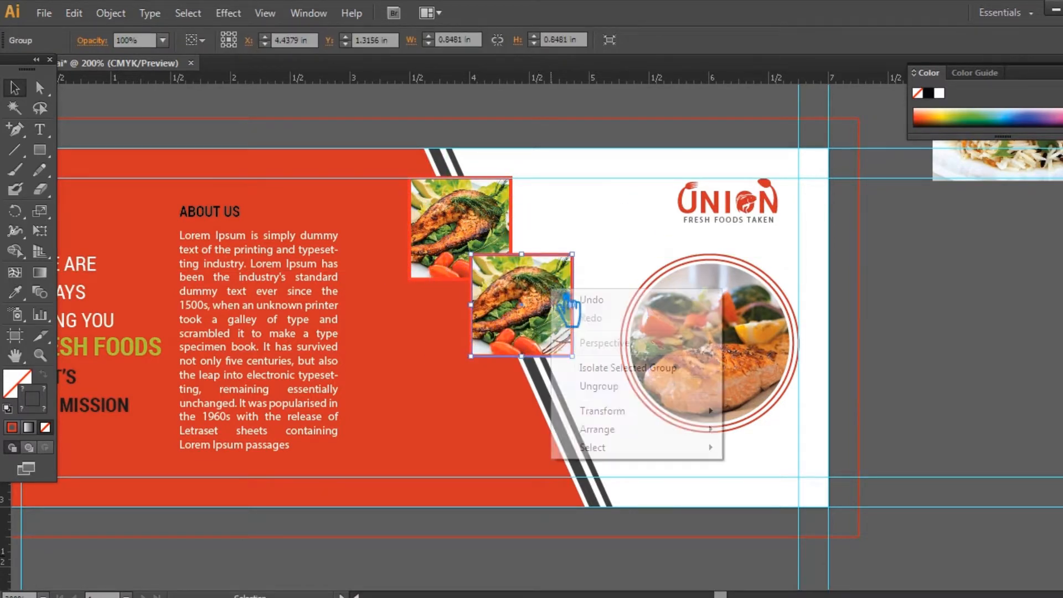
pyautogui.rightClick(567, 296)
pyautogui.click(598, 386)
pyautogui.click(609, 279)
pyautogui.rightClick(546, 282)
pyautogui.click(606, 372)
pyautogui.click(615, 265)
# Delete the released fish photo from the second frame.
pyautogui.click(591, 310)
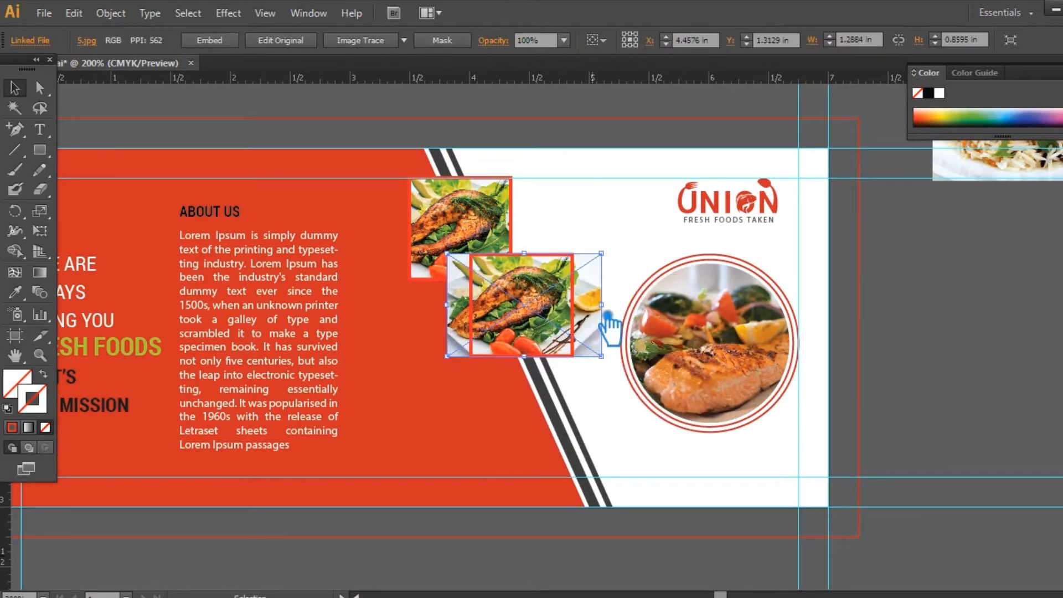
pyautogui.press('Delete')
pyautogui.click(573, 301)
pyautogui.click(609, 301)
pyautogui.hotkey('ctrl', 'z')
pyautogui.press('Delete')
# Move the shrimp photo onto the second square and clip it to the square, with the red frame in front.
pyautogui.moveTo(1015, 156); pyautogui.dragTo(543, 360)
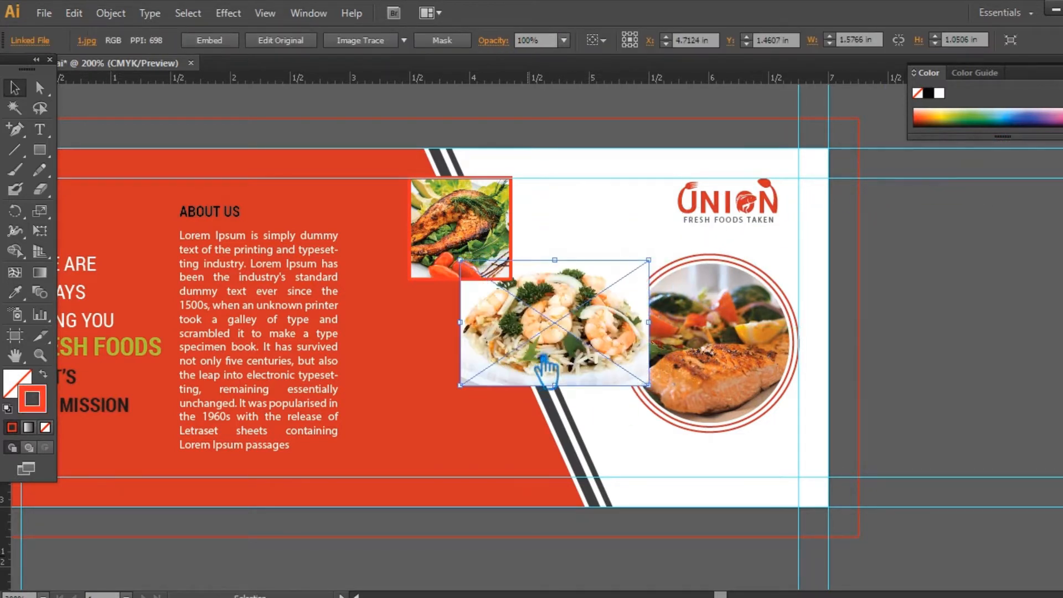
pyautogui.moveTo(565, 227); pyautogui.dragTo(556, 296)
pyautogui.rightClick(557, 310)
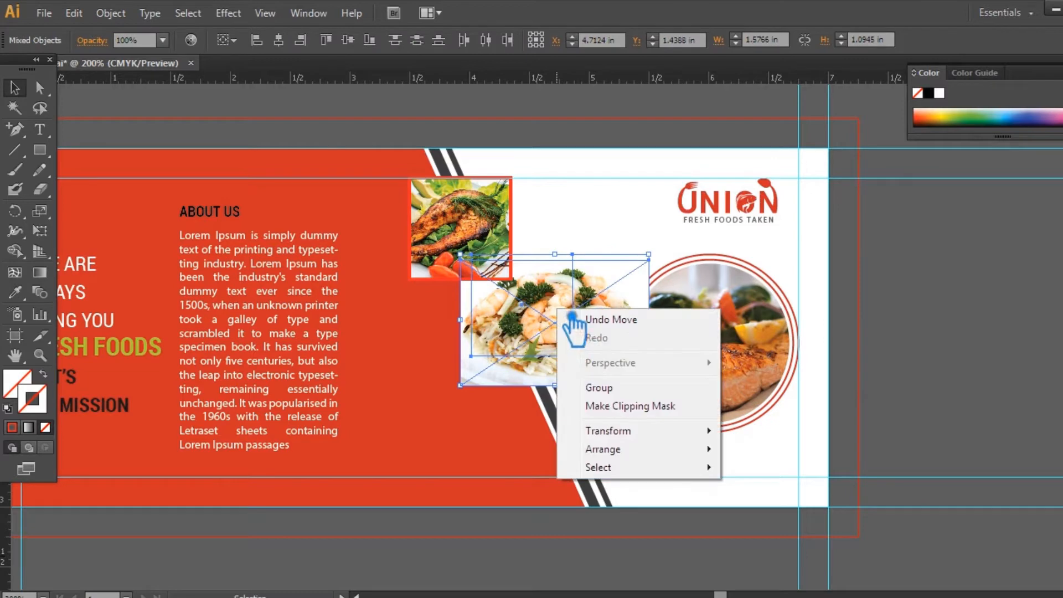
pyautogui.click(644, 408)
pyautogui.hotkey('ctrl', 'f')
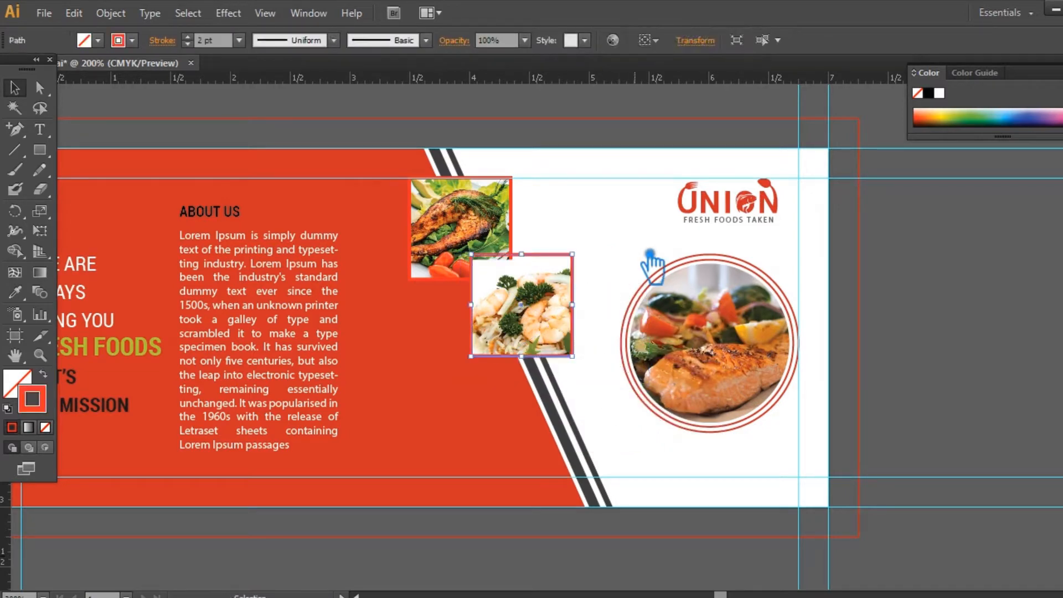
pyautogui.click(640, 253)
# Reposition the shrimp photo inside its clipping square so the shrimp fill the frame.
pyautogui.hotkey('ctrl', '+')
pyautogui.hotkey('ctrl', '+')
pyautogui.moveTo(527, 252); pyautogui.dragTo(486, 236)
pyautogui.click(723, 190)
pyautogui.moveTo(723, 202); pyautogui.dragTo(676, 315)
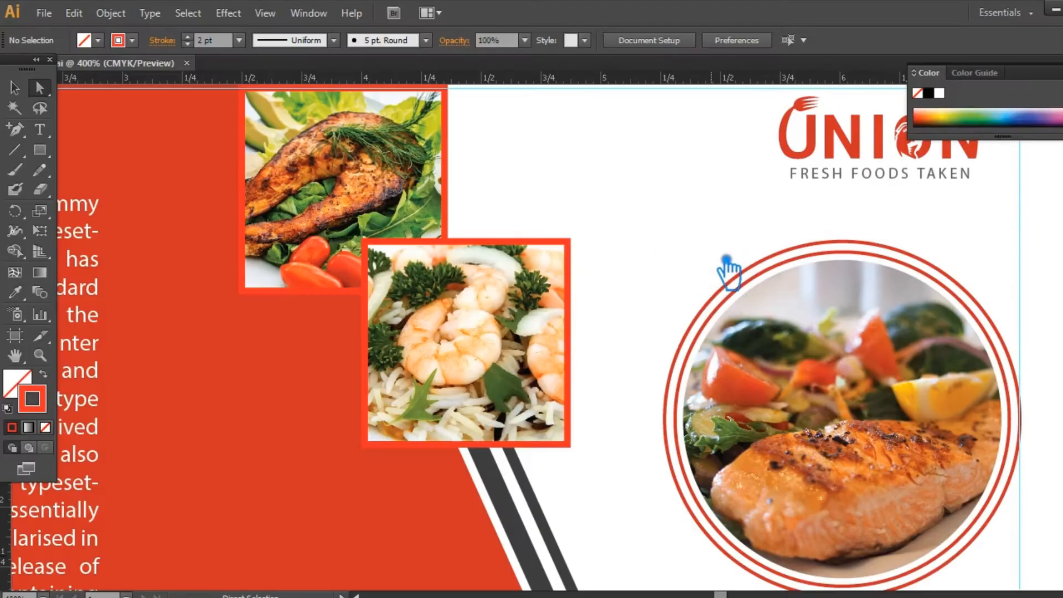
pyautogui.hotkey('ctrl', '-')
pyautogui.hotkey('ctrl', '-')
pyautogui.moveTo(674, 240); pyautogui.dragTo(664, 291)
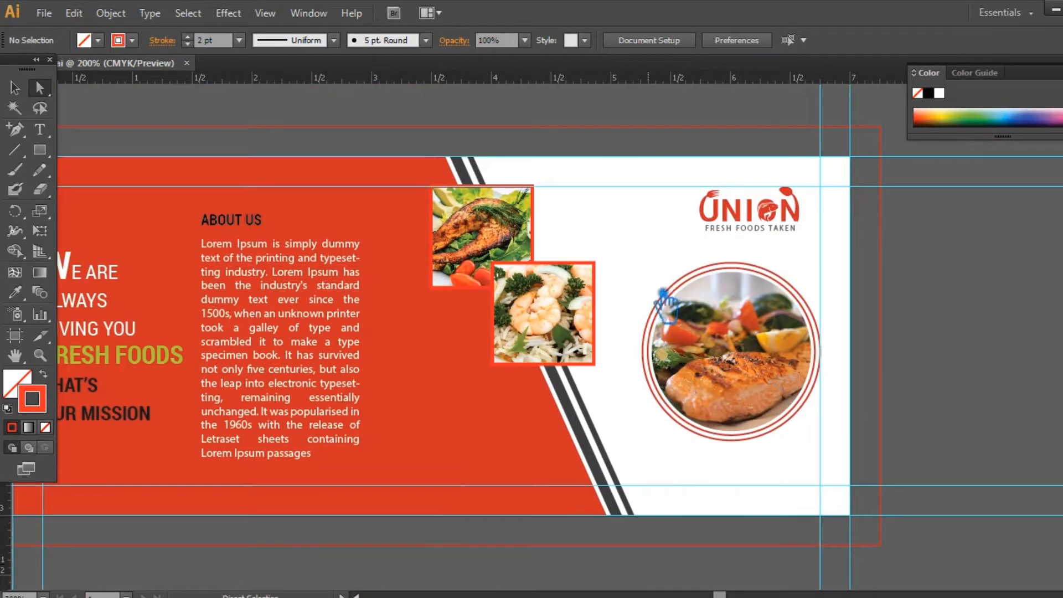
# Move the framed shrimp photo up slightly and place a duplicate diagonally below and to the right of it.
pyautogui.click(586, 299)
pyautogui.press('v')
pyautogui.moveTo(570, 315); pyautogui.dragTo(570, 302)
pyautogui.moveTo(635, 397)
pyautogui.mouseDown()
pyautogui.moveTo(609, 422)
pyautogui.moveTo(630, 406)
pyautogui.mouseUp()
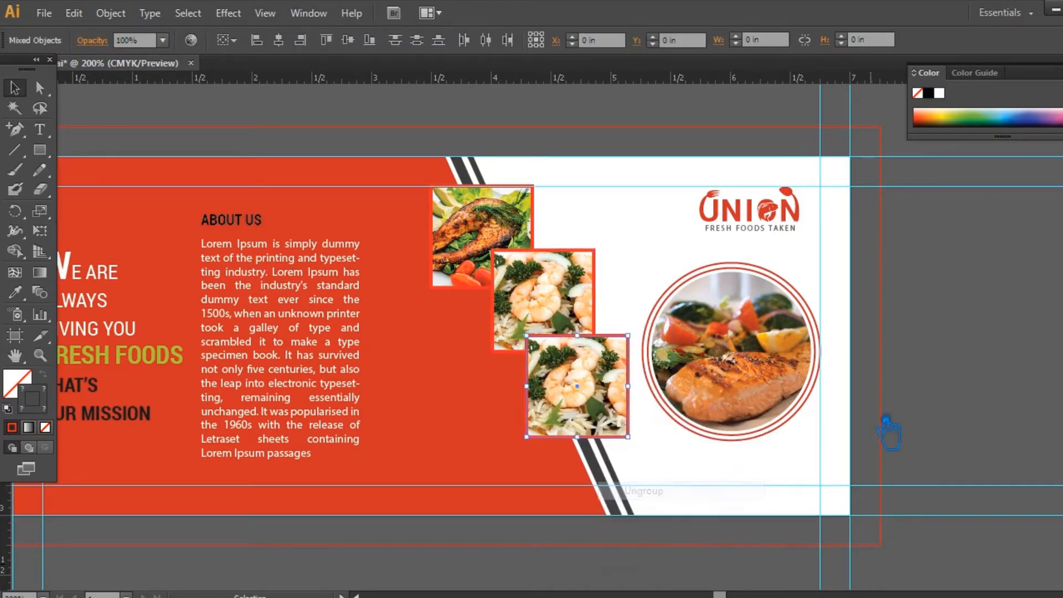
# Release the third framed copy from its group and clipping mask, and delete its shrimp photo.
pyautogui.rightClick(605, 384)
pyautogui.click(669, 479)
pyautogui.click(825, 401)
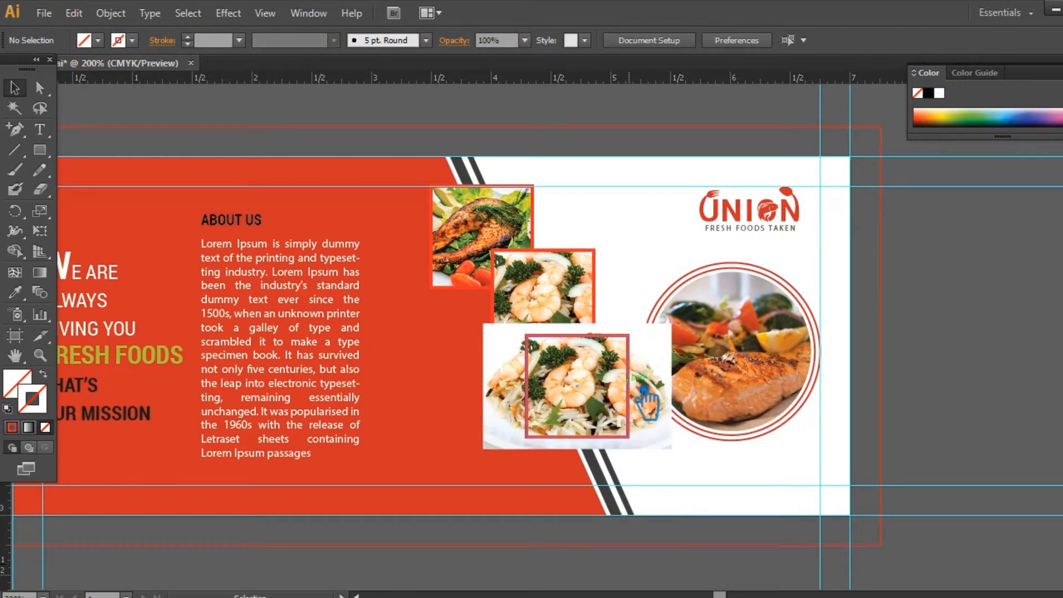
pyautogui.click(640, 386)
pyautogui.press('Delete')
pyautogui.click(653, 383)
pyautogui.press('Delete')
# Move the vegetable bowl photo onto the third square and clip it to the square inside the red frame.
pyautogui.moveTo(1057, 332); pyautogui.dragTo(867, 391)
pyautogui.moveTo(995, 410); pyautogui.dragTo(385, 458)
pyautogui.moveTo(403, 364); pyautogui.dragTo(388, 496)
pyautogui.click(406, 360)
pyautogui.moveTo(428, 420); pyautogui.dragTo(423, 406)
pyautogui.moveTo(400, 361); pyautogui.dragTo(400, 394)
pyautogui.rightClick(385, 424)
pyautogui.click(467, 523)
pyautogui.click(745, 446)
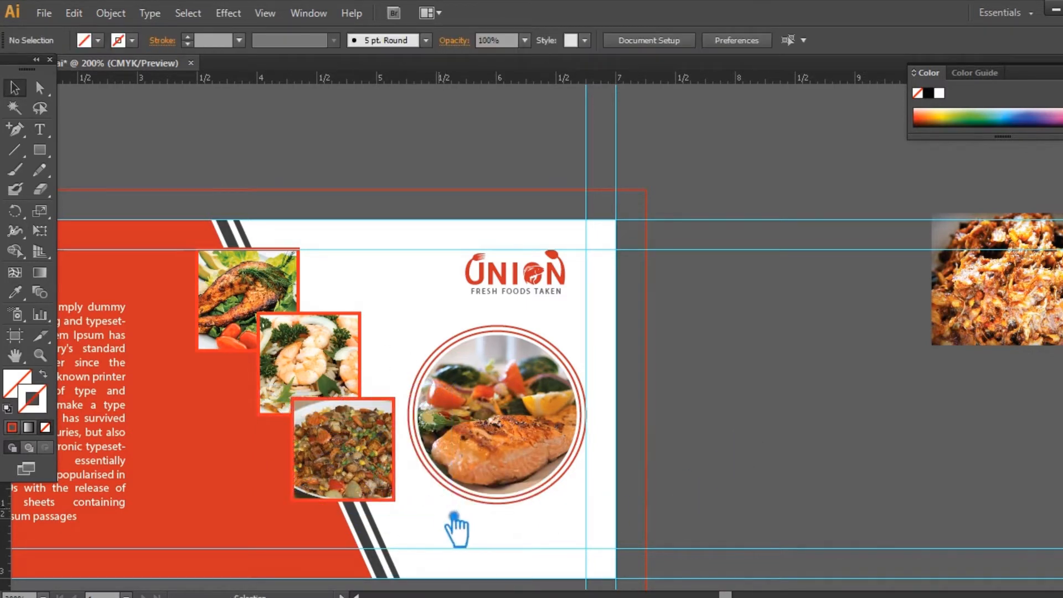
# Reposition the vegetable photo inside its clipping square so the food fills the frame, and save the document.
pyautogui.press('a')
pyautogui.click(365, 477)
pyautogui.moveTo(452, 515); pyautogui.dragTo(473, 527)
pyautogui.click(709, 419)
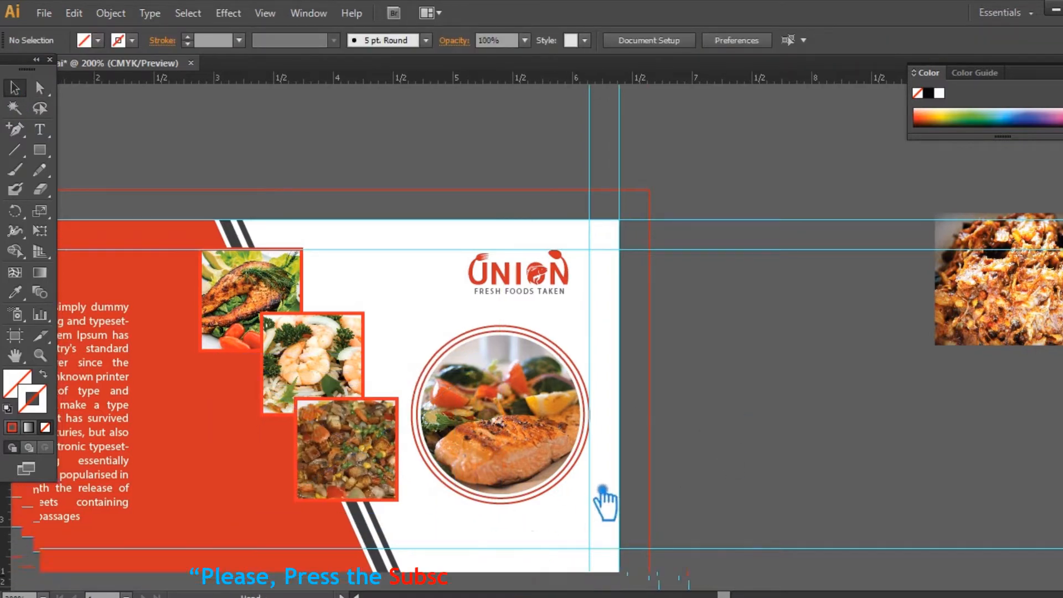
pyautogui.moveTo(605, 503); pyautogui.dragTo(648, 482)
pyautogui.hotkey('ctrl', 's')
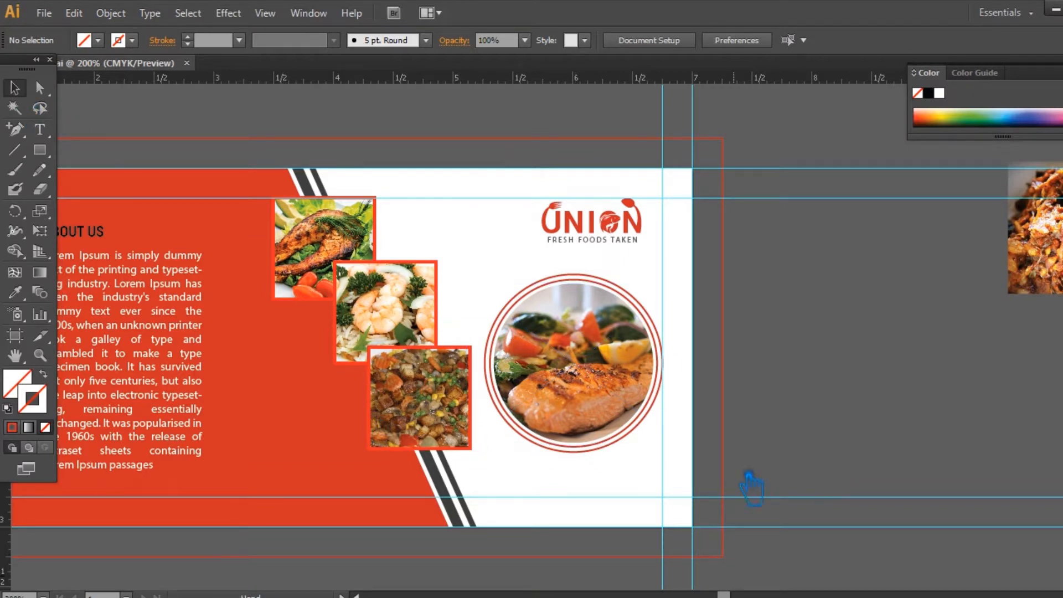
# Group the three framed food photos and centre the group vertically on the artboard at Y 1.5 in.
pyautogui.moveTo(749, 474); pyautogui.dragTo(795, 454)
pyautogui.hotkey('ctrl', '+')
pyautogui.hotkey('ctrl', '+')
pyautogui.moveTo(402, 201); pyautogui.dragTo(457, 281)
pyautogui.hotkey('ctrl', '-')
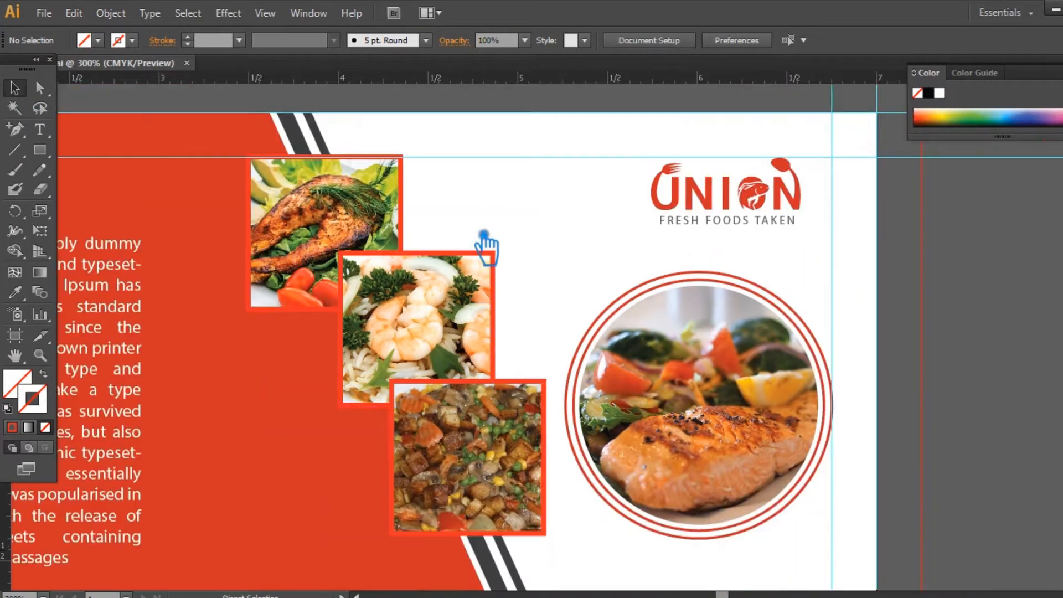
pyautogui.click(421, 288)
pyautogui.keyDown('shift'); pyautogui.click(541, 494); pyautogui.keyUp('shift')
pyautogui.hotkey('ctrl', 'g')
pyautogui.keyDown('shift'); pyautogui.click(341, 232); pyautogui.keyUp('shift')
pyautogui.hotkey('ctrl', 'g')
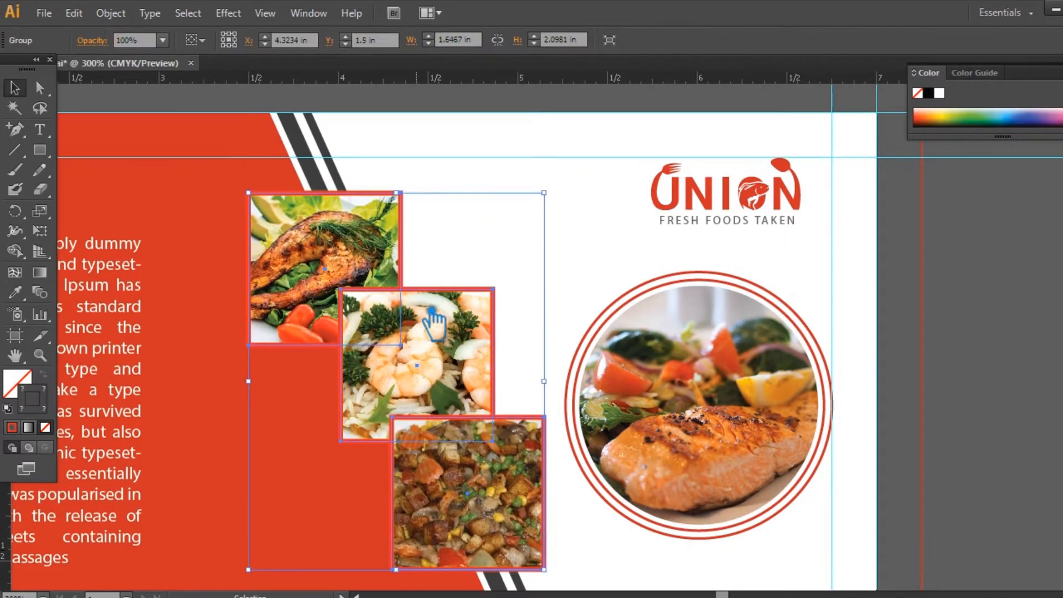
pyautogui.moveTo(543, 308); pyautogui.dragTo(545, 230)
pyautogui.scroll(-1, 556, 247)
pyautogui.scroll(1, 556, 247)
pyautogui.hotkey('ctrl', '-')
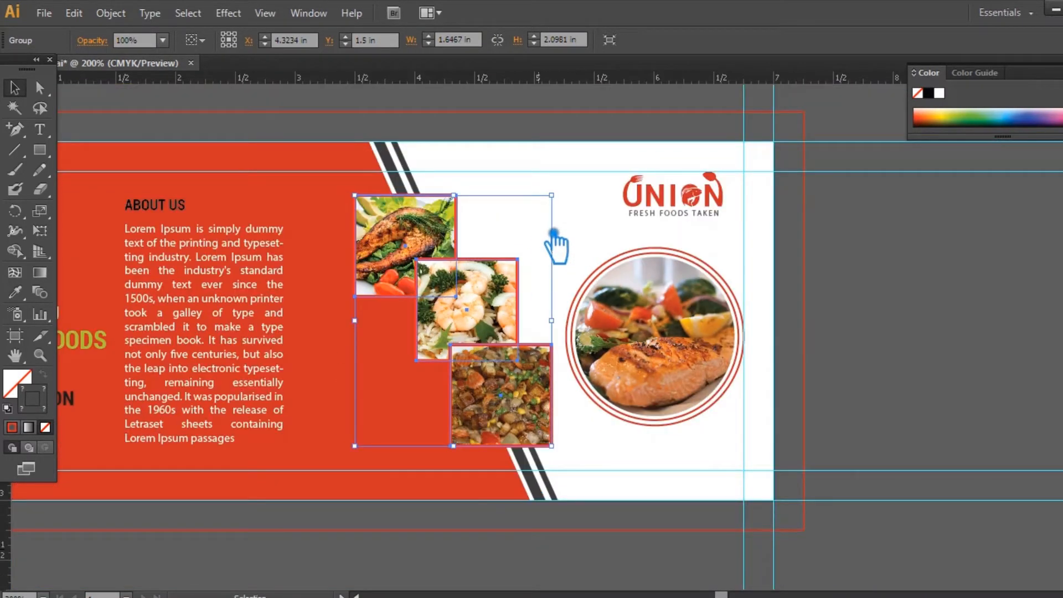
pyautogui.click(864, 332)
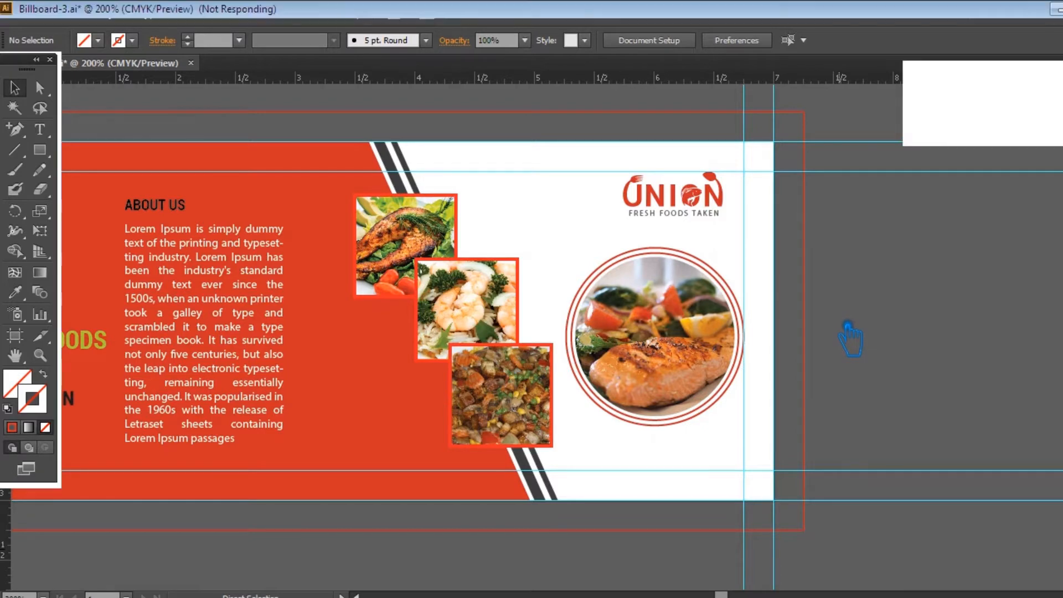
# Place a duplicate of the framed vegetable photo on the red area to the left of the original.
pyautogui.moveTo(487, 399); pyautogui.dragTo(437, 382)
pyautogui.rightClick(498, 401)
pyautogui.click(514, 410)
pyautogui.keyDown('shift'); pyautogui.click(413, 249); pyautogui.keyUp('shift')
pyautogui.hotkey('ctrl', 'g')
pyautogui.hotkey('ctrl', '=')
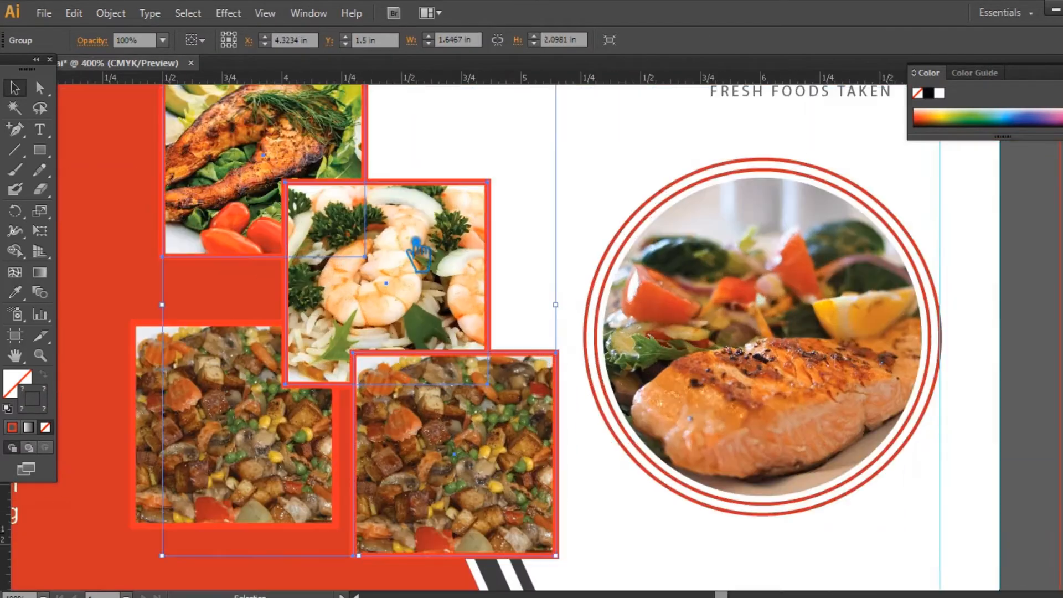
# Delete the duplicate of the framed vegetable photo on the red area and save the document.
pyautogui.scroll(-3, 679, 346)
pyautogui.hotkey('ctrl', 'shift', 'a')
pyautogui.click(266, 341)
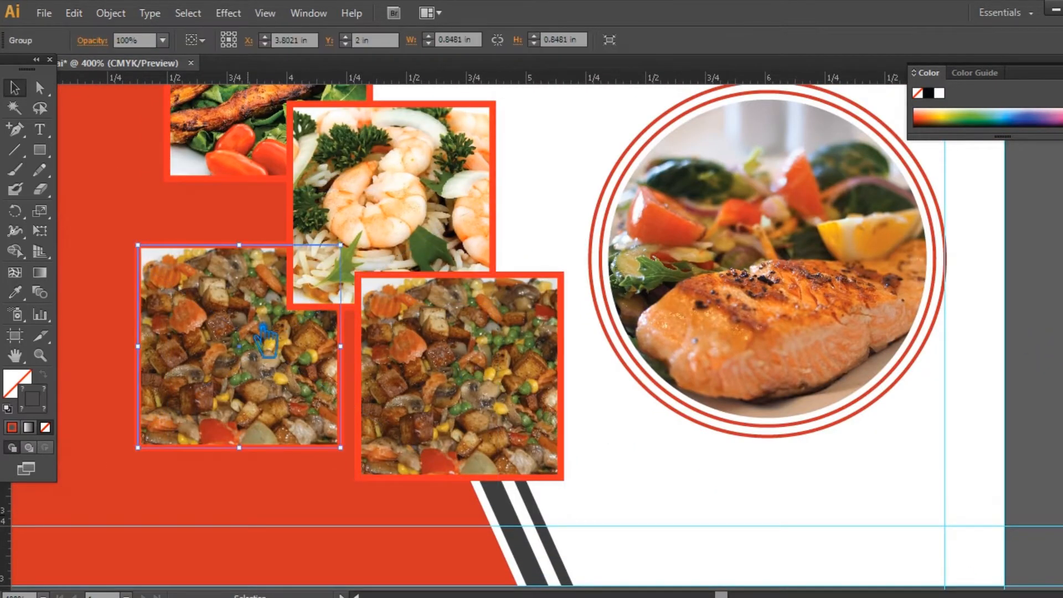
pyautogui.press('Delete')
pyautogui.keyDown('ctrl'); pyautogui.click(310, 301); pyautogui.keyUp('ctrl')
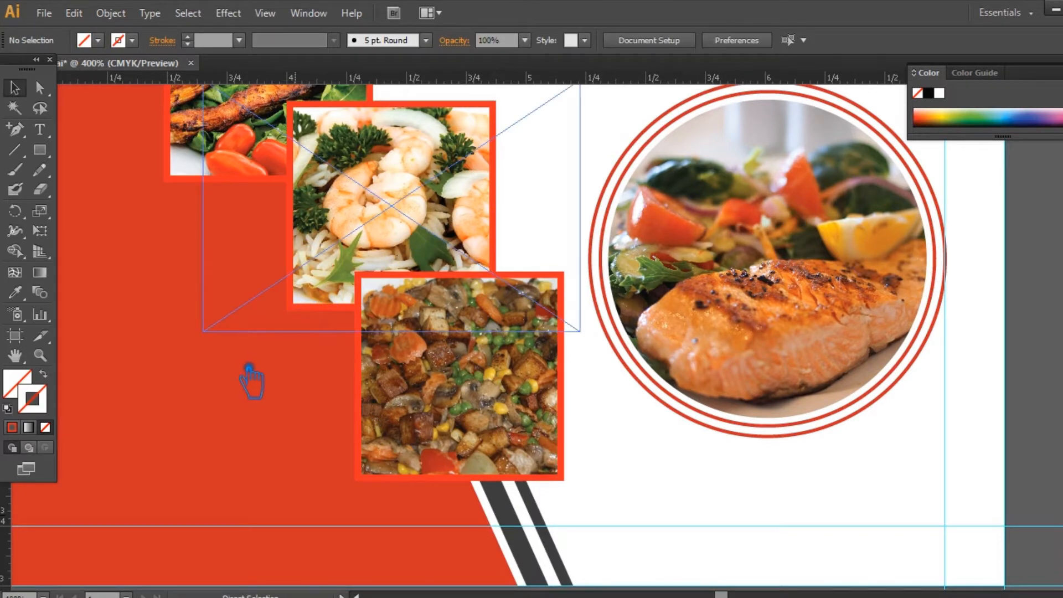
pyautogui.hotkey('ctrl', 's')
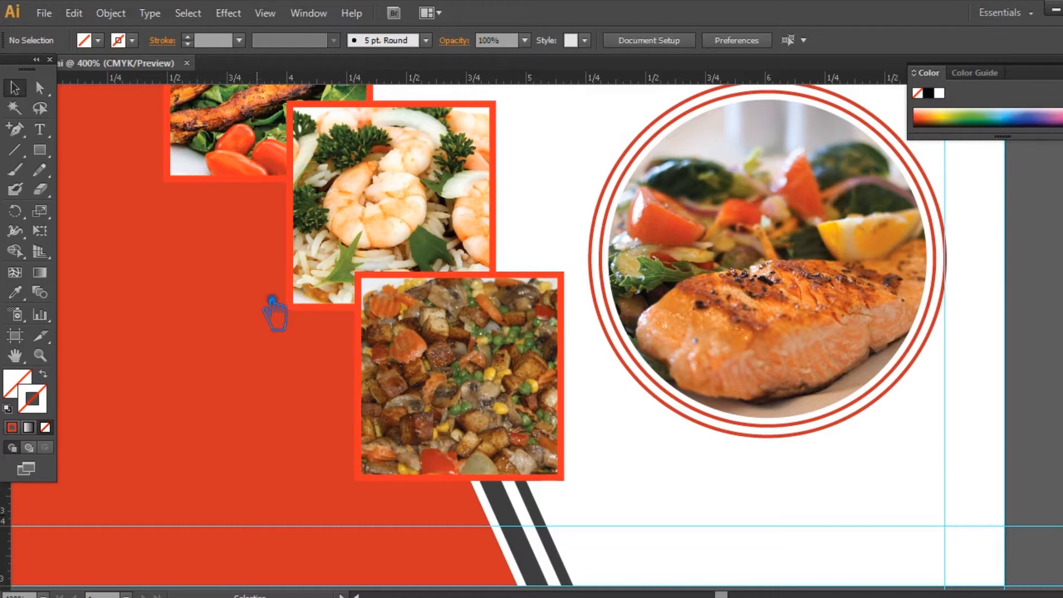
# Duplicate the framed vegetable photo onto the red area again and delete its photo, leaving only the square frame.
pyautogui.moveTo(277, 324); pyautogui.dragTo(372, 385)
pyautogui.click(284, 420)
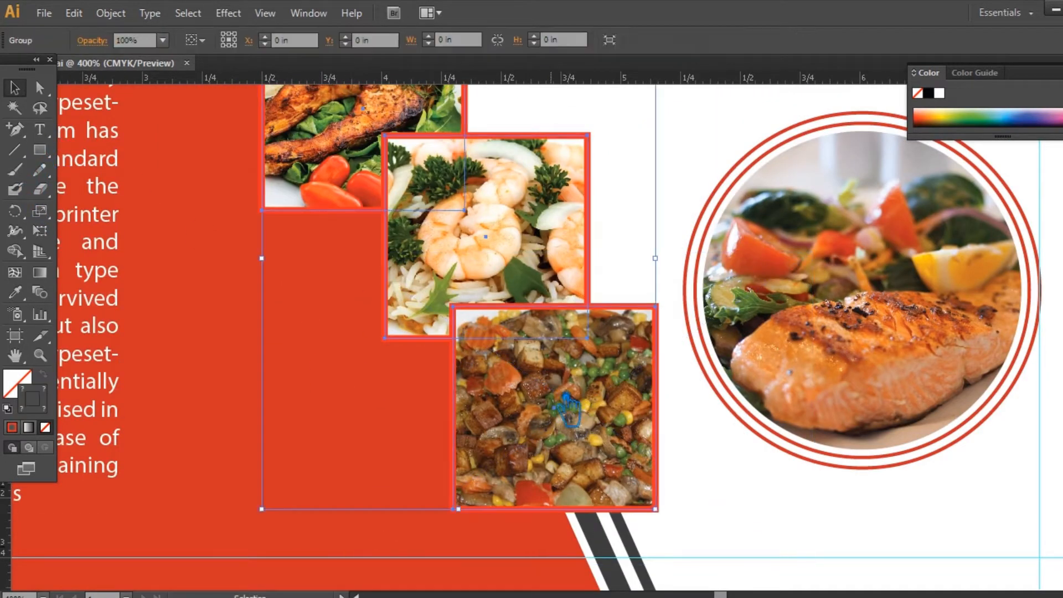
pyautogui.moveTo(564, 423); pyautogui.dragTo(344, 394)
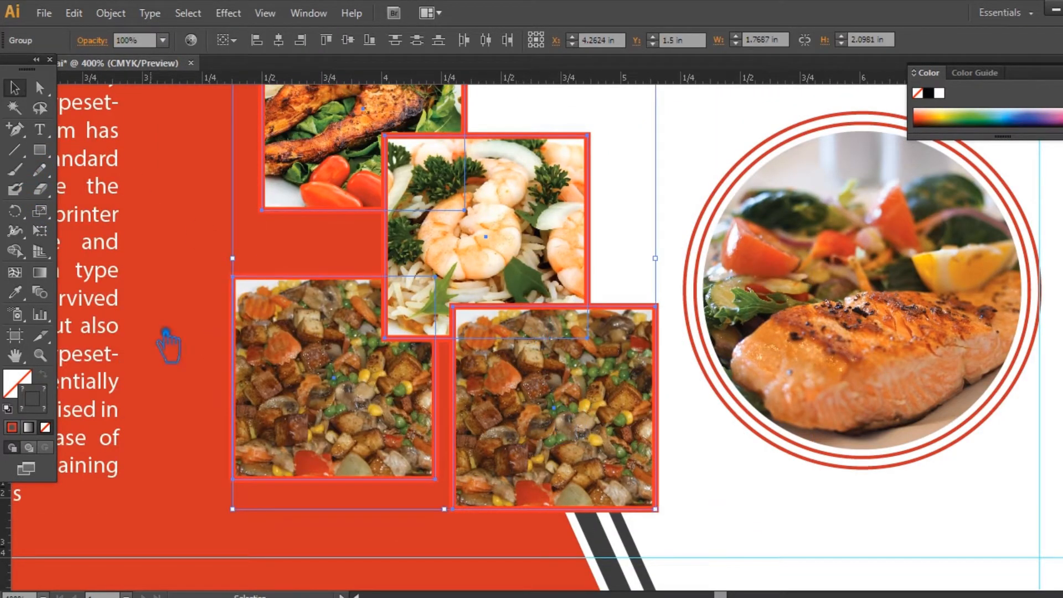
pyautogui.click(193, 314)
pyautogui.click(309, 352)
pyautogui.press('Delete')
pyautogui.click(234, 337)
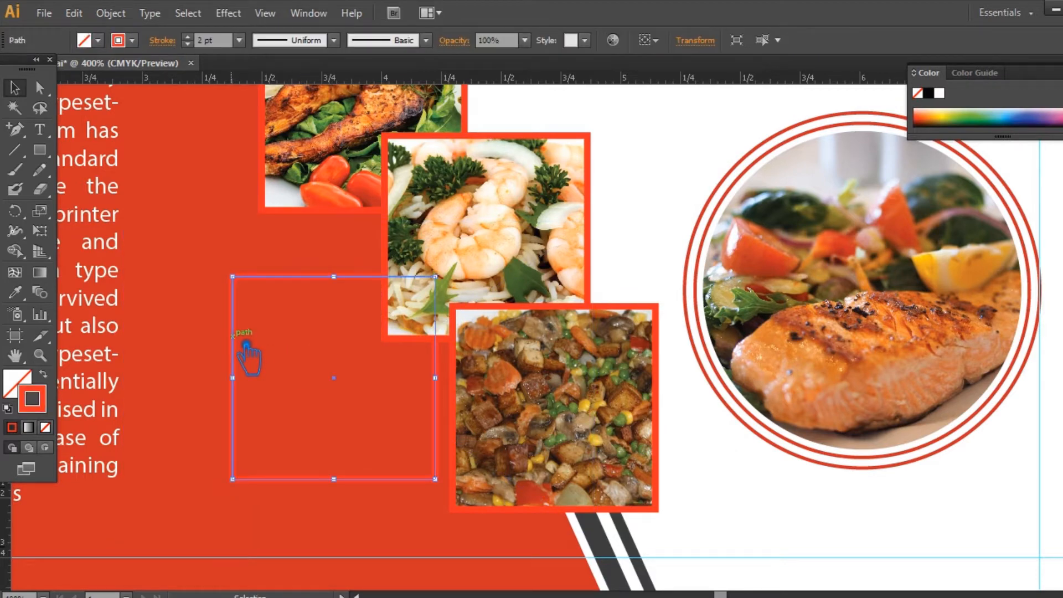
# Recolour the leftover square white, swap its stroke colour to the fill, and delete the square.
pyautogui.doubleClick(45, 406)
pyautogui.click(685, 178)
pyautogui.click(1040, 169)
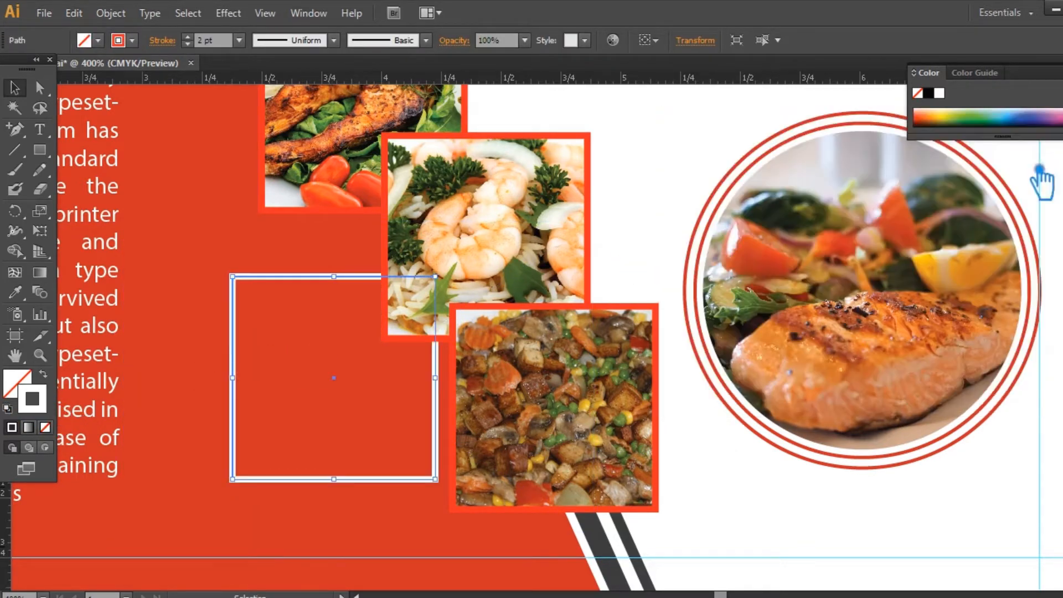
pyautogui.click(44, 375)
pyautogui.moveTo(319, 361)
pyautogui.mouseDown()
pyautogui.moveTo(298, 344)
pyautogui.moveTo(308, 334)
pyautogui.moveTo(311, 356)
pyautogui.mouseUp()
pyautogui.press('Delete')
# Draw a white circle about 0.8 in across on the red area beside the lower framed photos.
pyautogui.moveTo(40, 150); pyautogui.dragTo(102, 190)
pyautogui.moveTo(314, 338); pyautogui.dragTo(411, 434)
pyautogui.click(15, 88)
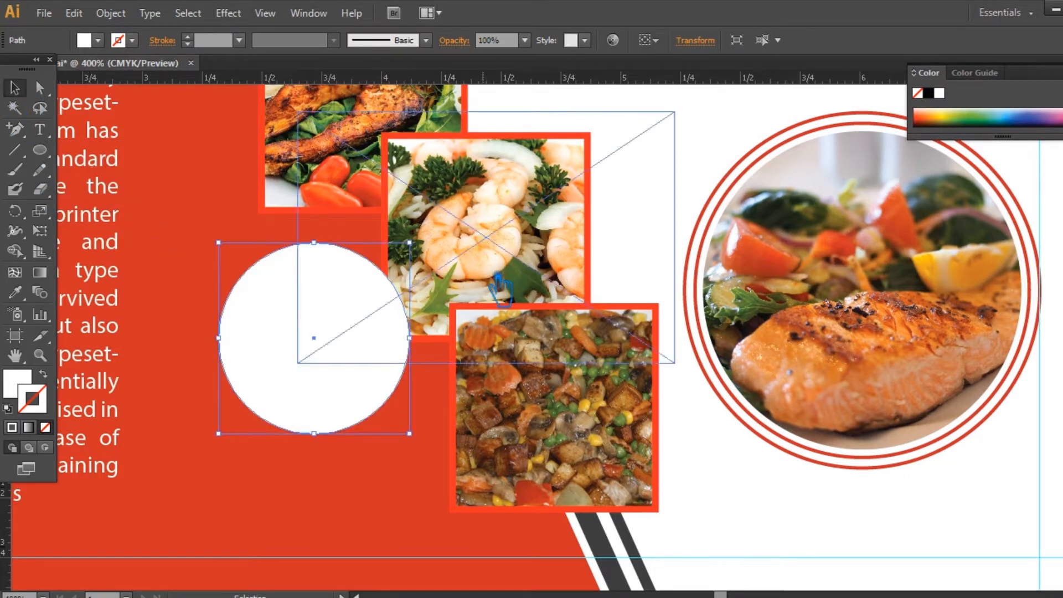
# Bring the framed photo group in front of the white circle and shift the circle slightly down and right.
pyautogui.click(422, 285)
pyautogui.hotkey('ctrl', 'shift', ']')
pyautogui.moveTo(245, 336); pyautogui.dragTo(257, 360)
pyautogui.doubleClick(312, 183)
pyautogui.click(312, 182)
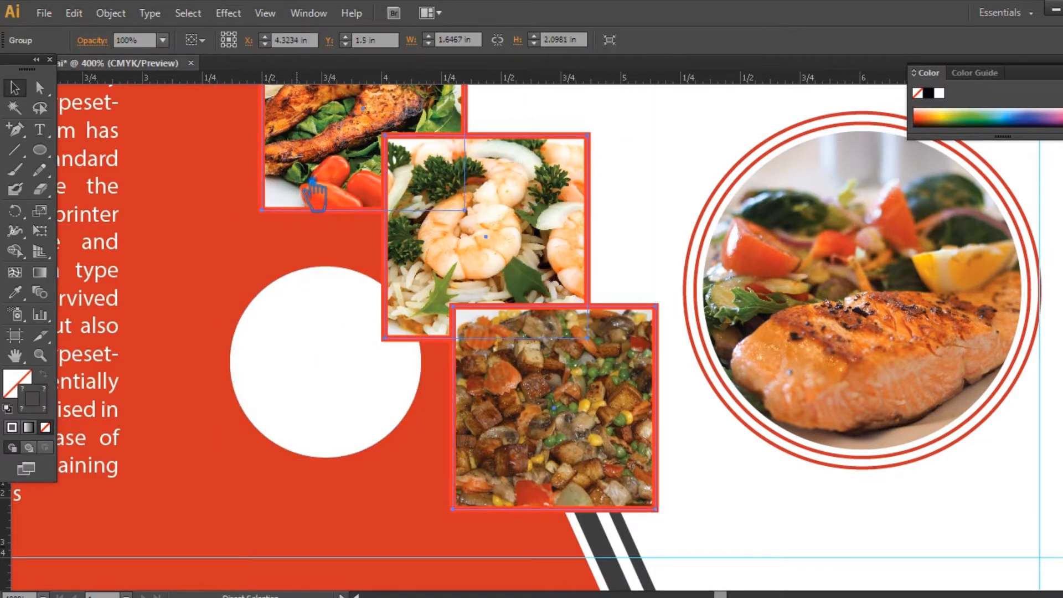
pyautogui.hotkey('ctrl', 'shift', 'a')
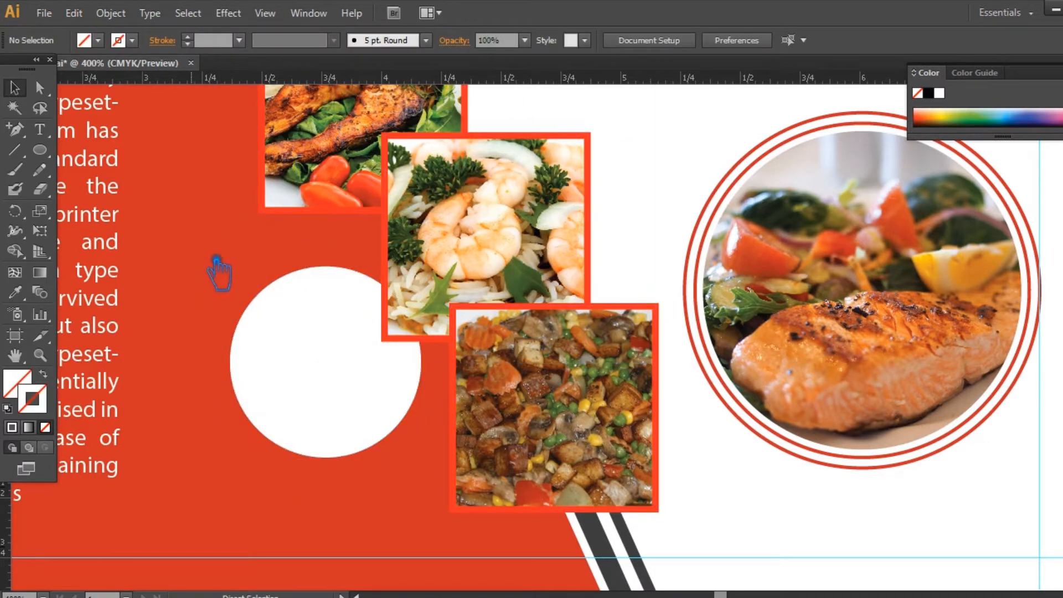
# Save the document, shrink the white circle to about 0.7 in across, and move it clear of the framed photos.
pyautogui.hotkey('ctrl', 's')
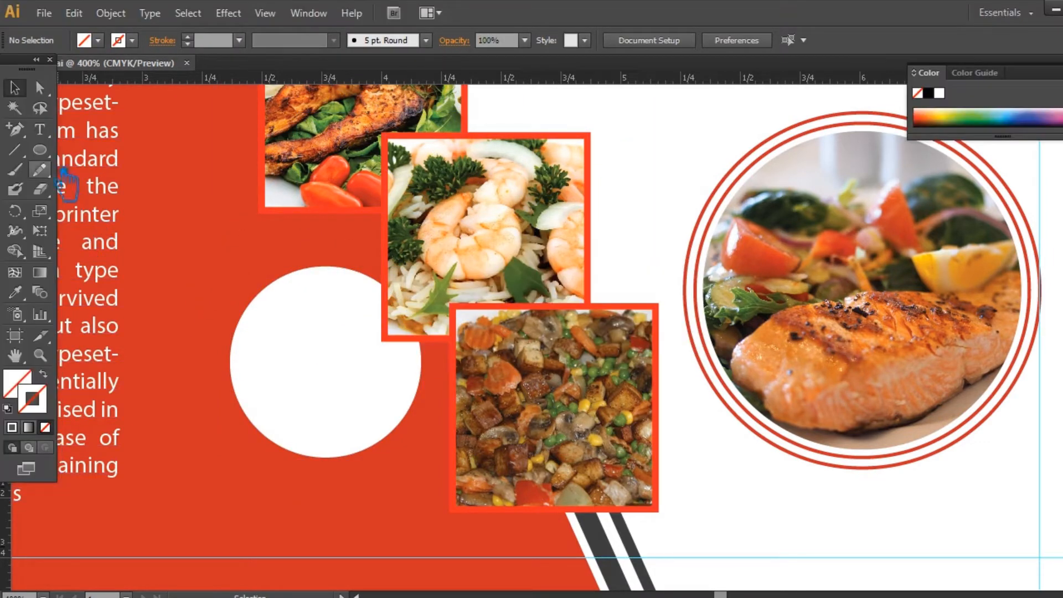
pyautogui.click(381, 382)
pyautogui.moveTo(361, 385)
pyautogui.mouseDown()
pyautogui.moveTo(360, 368)
pyautogui.moveTo(369, 367)
pyautogui.mouseUp()
pyautogui.moveTo(429, 440)
pyautogui.mouseDown()
pyautogui.moveTo(419, 429)
pyautogui.moveTo(433, 445)
pyautogui.mouseUp()
pyautogui.moveTo(392, 391); pyautogui.dragTo(320, 400)
# Give the white circle a black 2 pt stroke.
pyautogui.hotkey('shift', 'x')
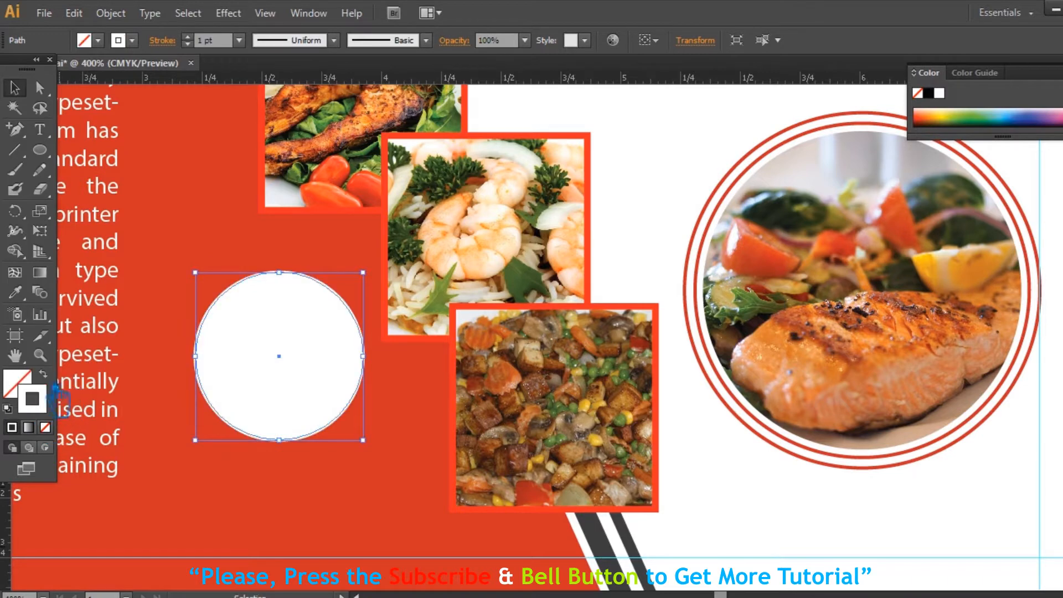
pyautogui.doubleClick(40, 398)
pyautogui.moveTo(714, 227); pyautogui.dragTo(675, 374)
pyautogui.click(1046, 168)
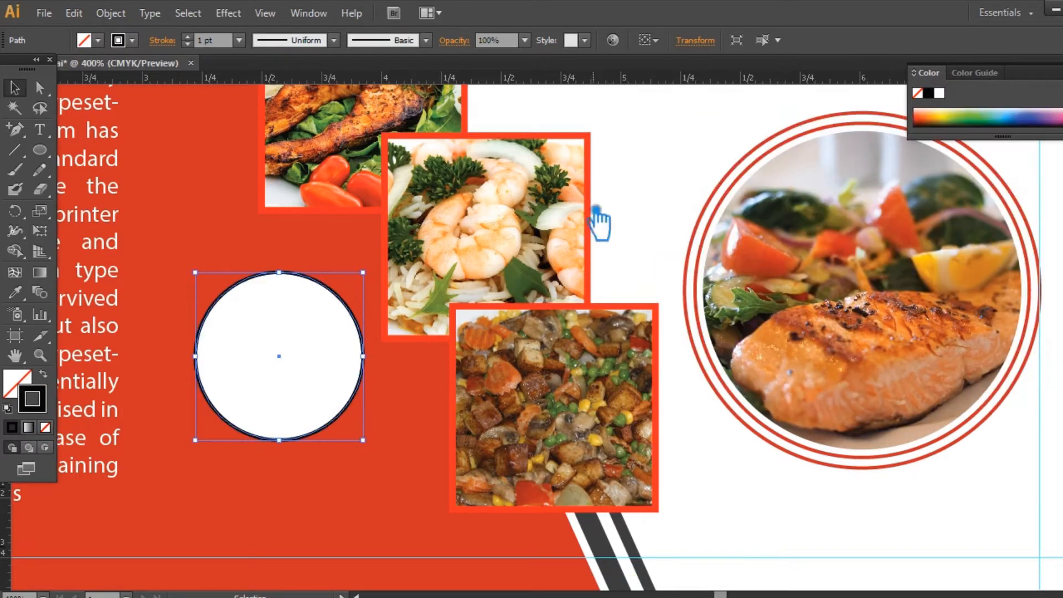
pyautogui.click(188, 37)
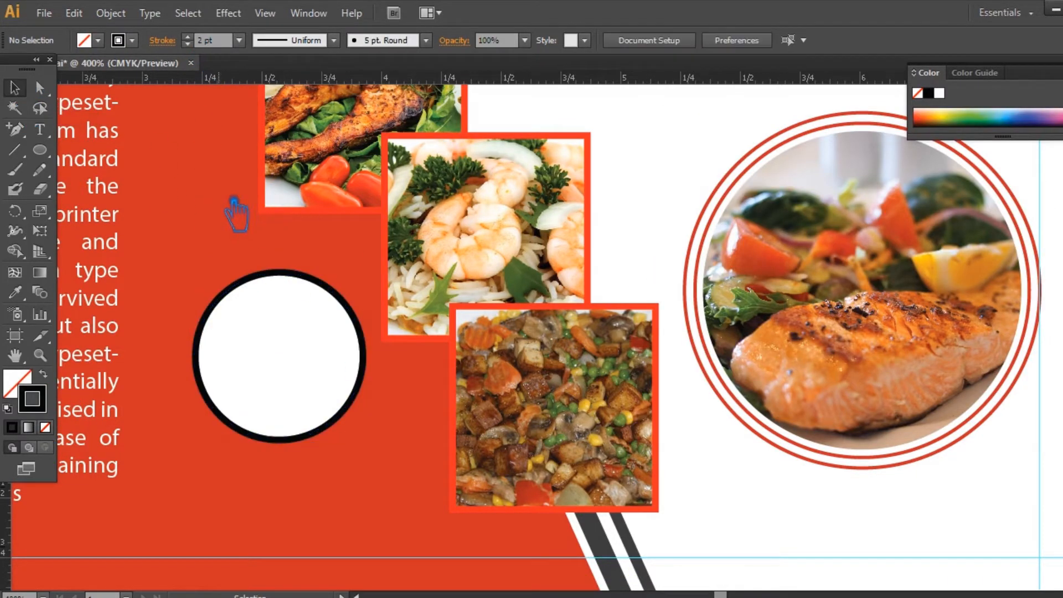
# Move the outlined circle partly behind the lower framed photos, lock it, and save the document.
pyautogui.moveTo(304, 387); pyautogui.dragTo(351, 349)
pyautogui.click(232, 285)
pyautogui.click(377, 338)
pyautogui.hotkey('ctrl', '2')
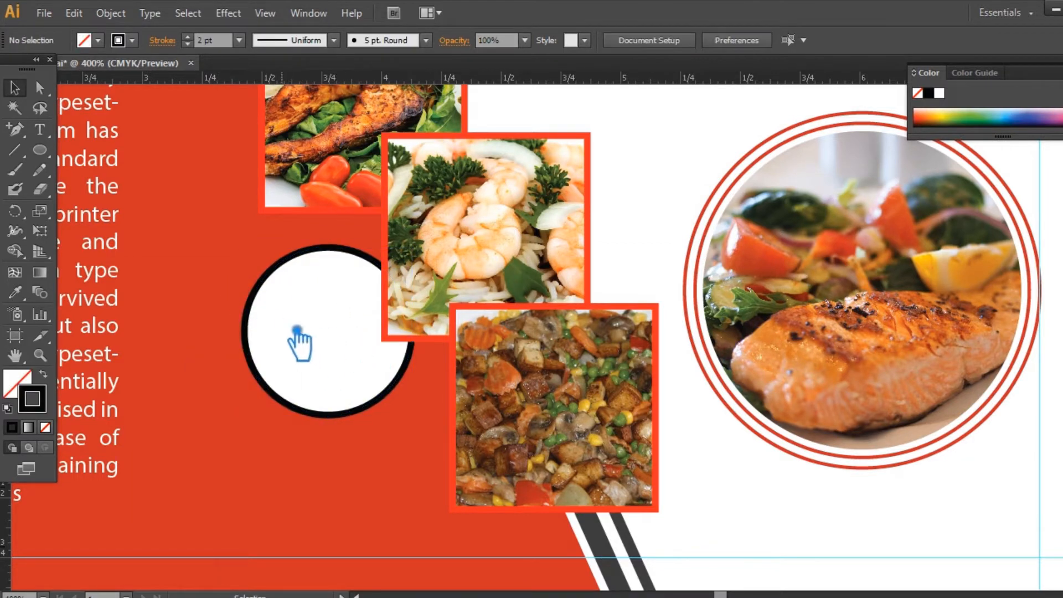
pyautogui.hotkey('ctrl', 's')
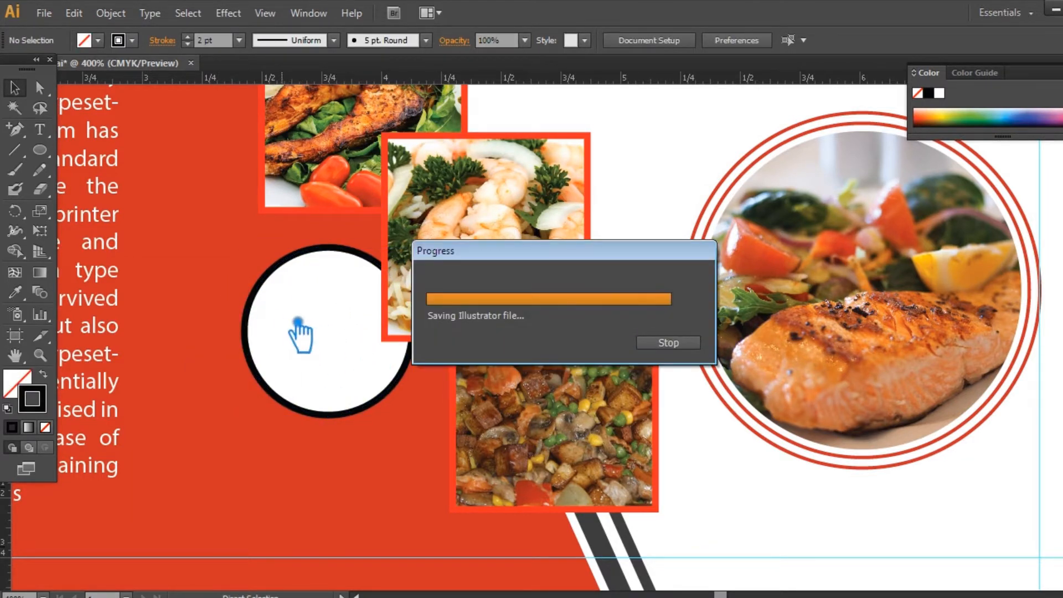
# Add the two-line text "100% SATISFACTION" in 10 pt Roboto Condensed Bold on the white circle and centre-align it.
pyautogui.press('t')
pyautogui.click(301, 330)
pyautogui.click(782, 40)
pyautogui.click(809, 155)
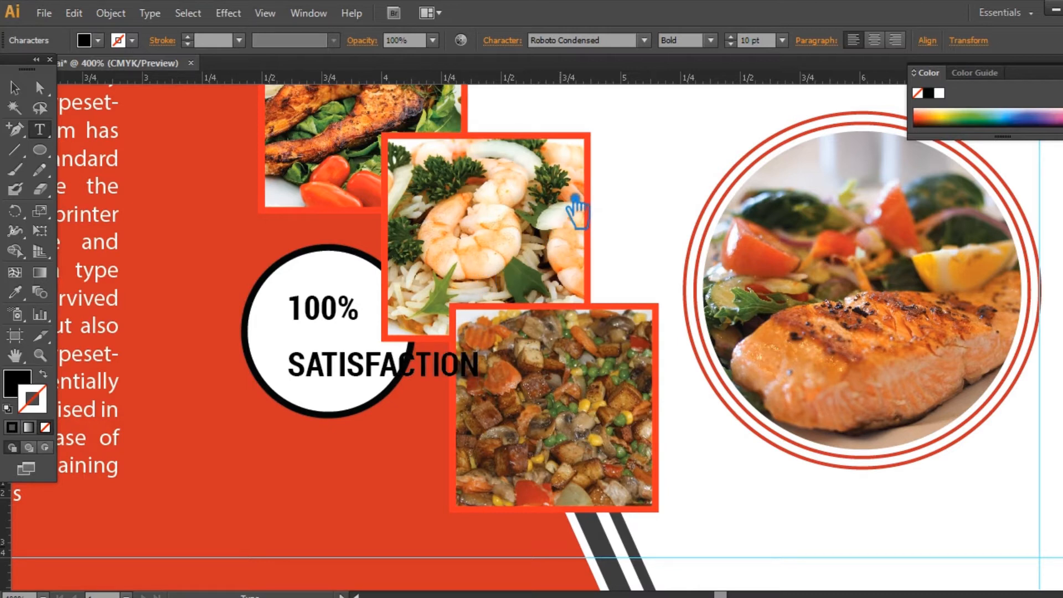
pyautogui.press('Escape')
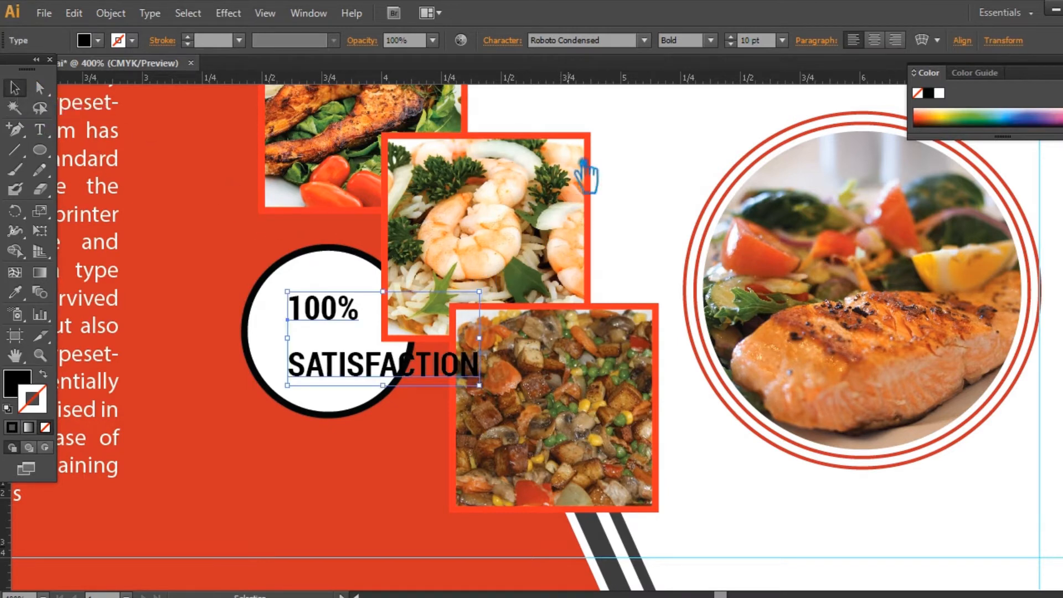
pyautogui.click(875, 40)
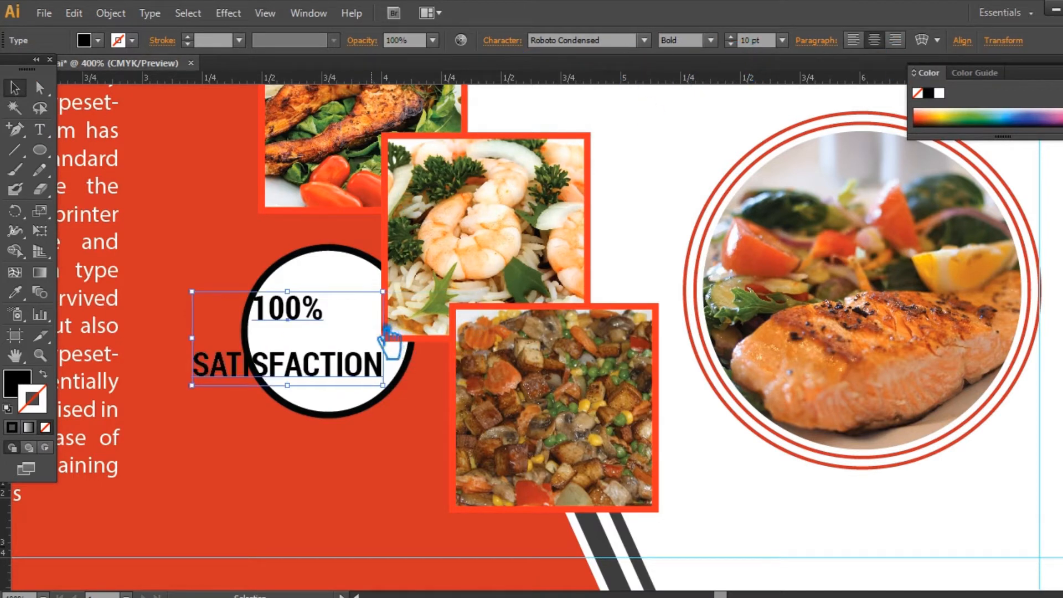
# Tighten the line spacing of the badge text and reduce the size of SATISFACTION.
pyautogui.click(525, 47)
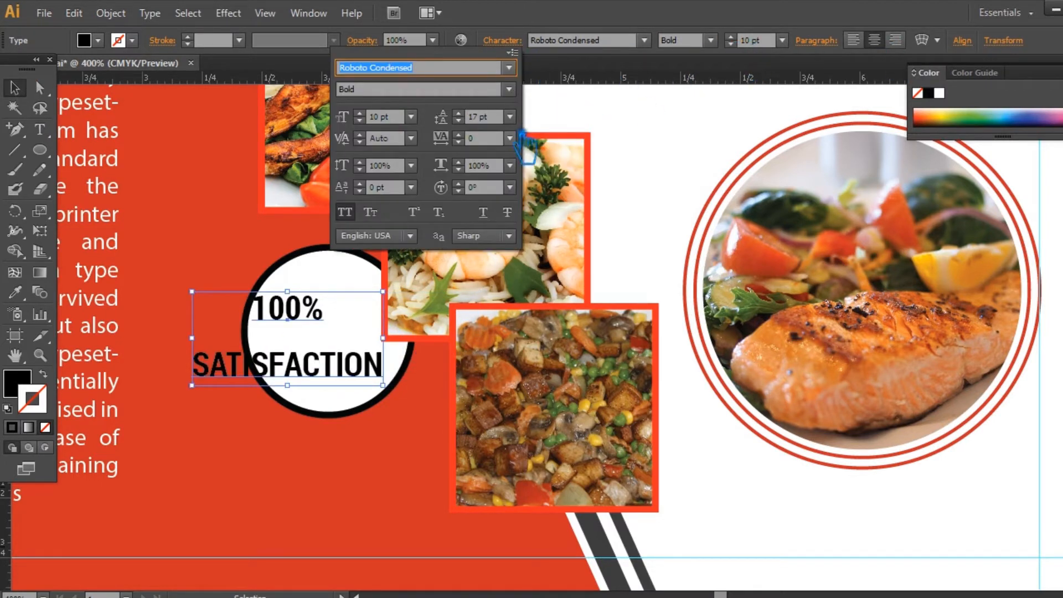
pyautogui.scroll(-6, 475, 127)
pyautogui.click(355, 357)
pyautogui.press('t')
pyautogui.moveTo(390, 350); pyautogui.dragTo(199, 354)
pyautogui.scroll(-3, 742, 45)
# Set the 100% line to 14 pt and move the badge text to the middle of the white circle.
pyautogui.moveTo(332, 308); pyautogui.dragTo(245, 308)
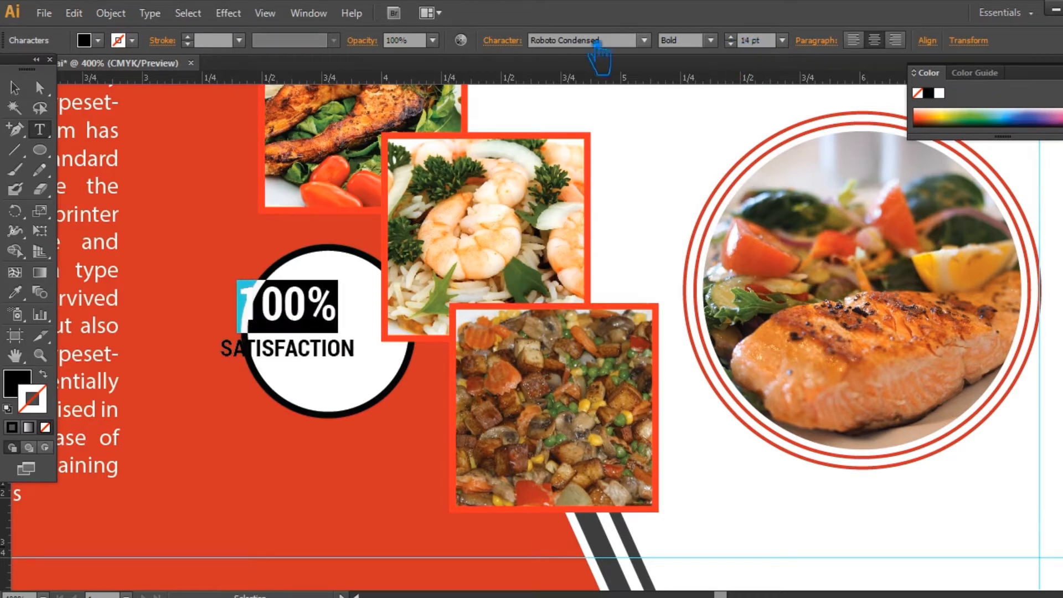
pyautogui.press('Escape')
pyautogui.moveTo(317, 357); pyautogui.dragTo(357, 363)
# Colour the 100% text in the badge orange-red.
pyautogui.press('i')
pyautogui.doubleClick(365, 321)
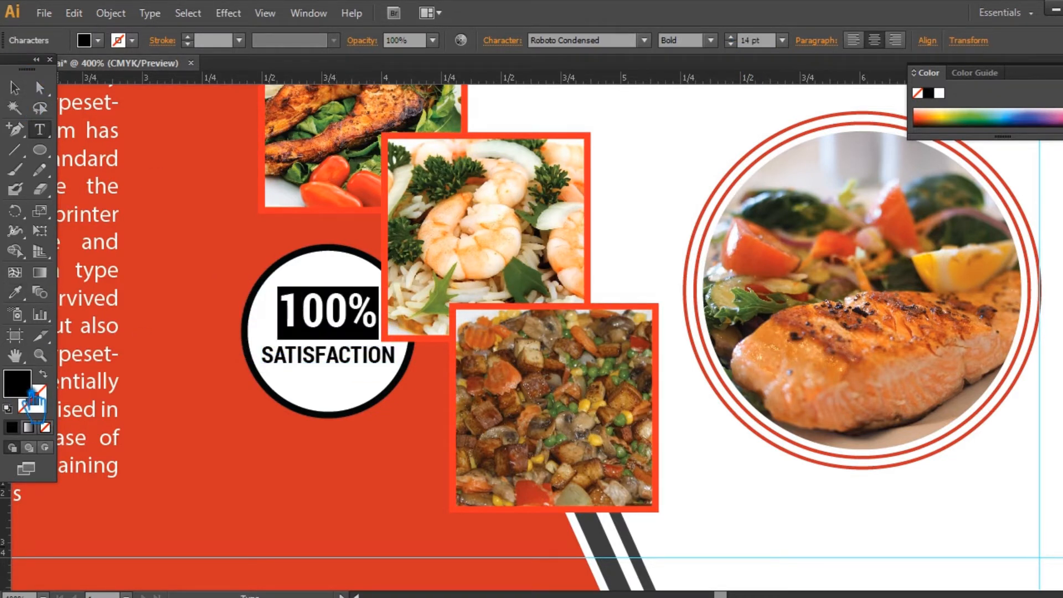
pyautogui.doubleClick(28, 389)
pyautogui.click(913, 371)
pyautogui.click(885, 163)
pyautogui.click(1046, 169)
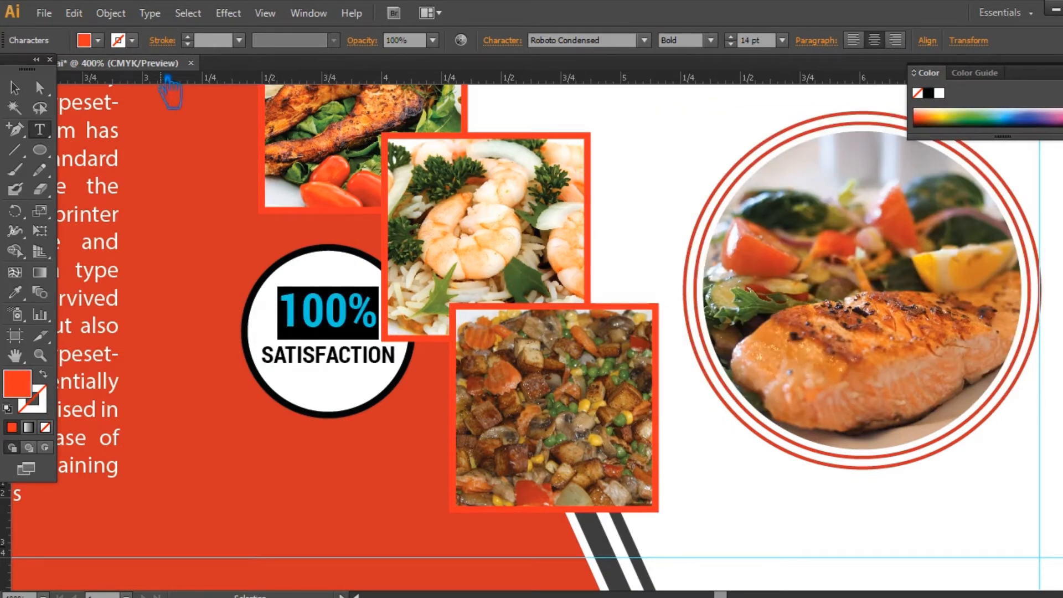
pyautogui.click(15, 87)
# Enlarge the ringed salmon photo to about 1.68 in across within the margin guide.
pyautogui.hotkey('ctrl', '-')
pyautogui.hotkey('ctrl', '-')
pyautogui.hotkey('ctrl', '-')
pyautogui.moveTo(819, 338); pyautogui.dragTo(859, 345)
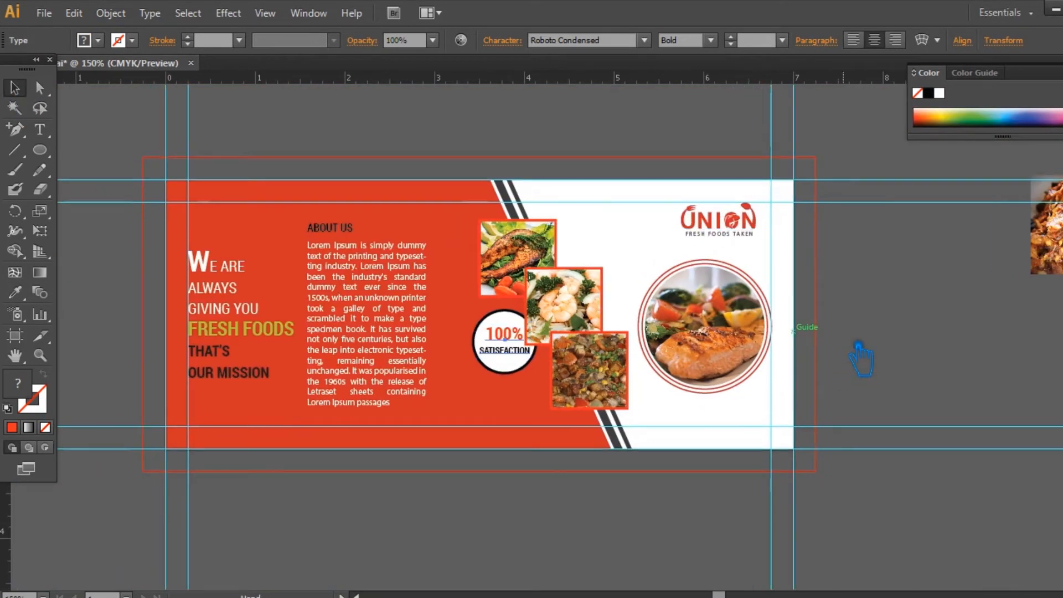
pyautogui.click(820, 368)
pyautogui.click(716, 331)
pyautogui.moveTo(639, 260); pyautogui.dragTo(620, 245)
# Move the UNION logo to the left above the ringed photo.
pyautogui.click(681, 239)
pyautogui.moveTo(752, 236); pyautogui.dragTo(717, 239)
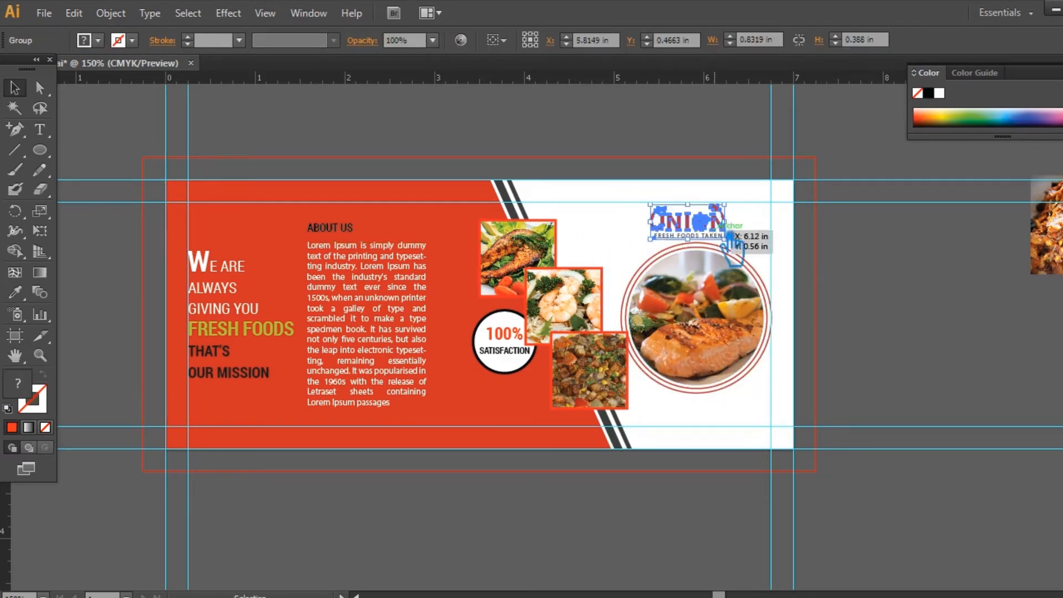
pyautogui.click(860, 270)
# Ungroup the ringed photo and fill its outer ring with white.
pyautogui.click(717, 330)
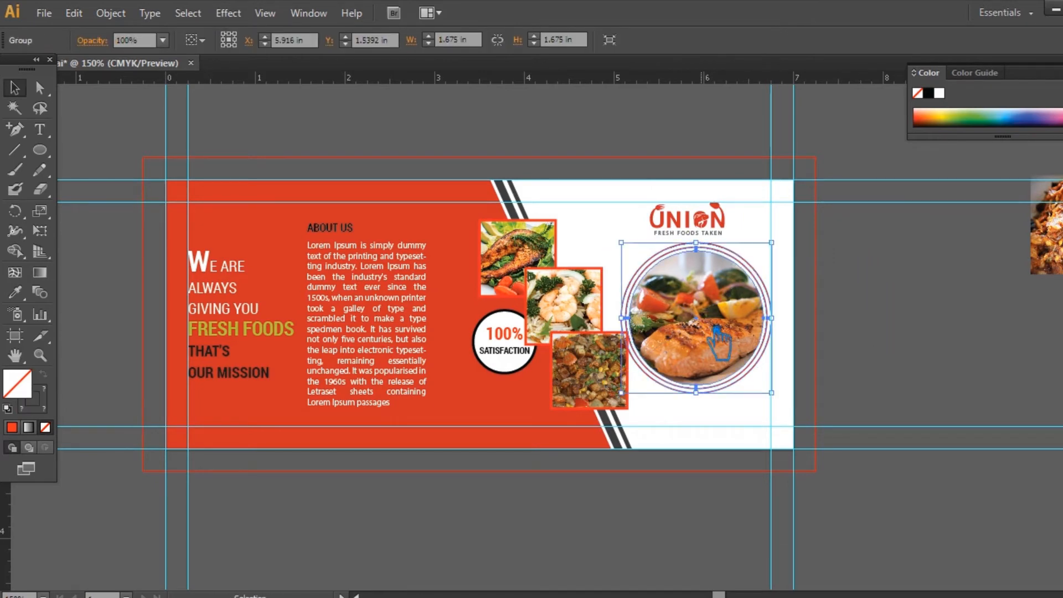
pyautogui.hotkey('ctrl', '=')
pyautogui.click(850, 429)
pyautogui.rightClick(800, 413)
pyautogui.click(800, 417)
pyautogui.click(770, 421)
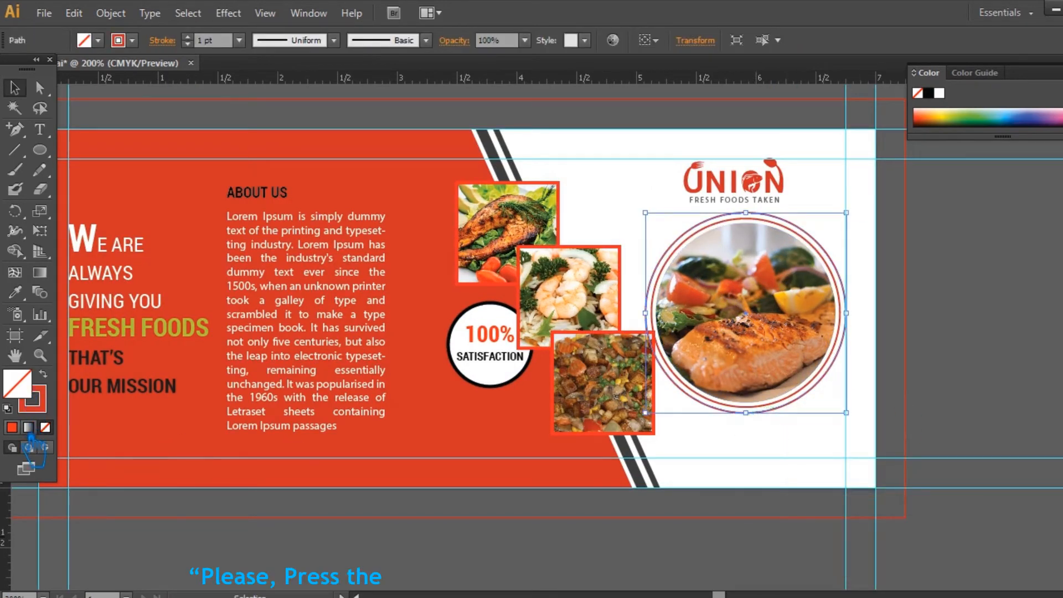
pyautogui.doubleClick(20, 384)
pyautogui.moveTo(690, 172); pyautogui.dragTo(671, 162)
pyautogui.click(1050, 169)
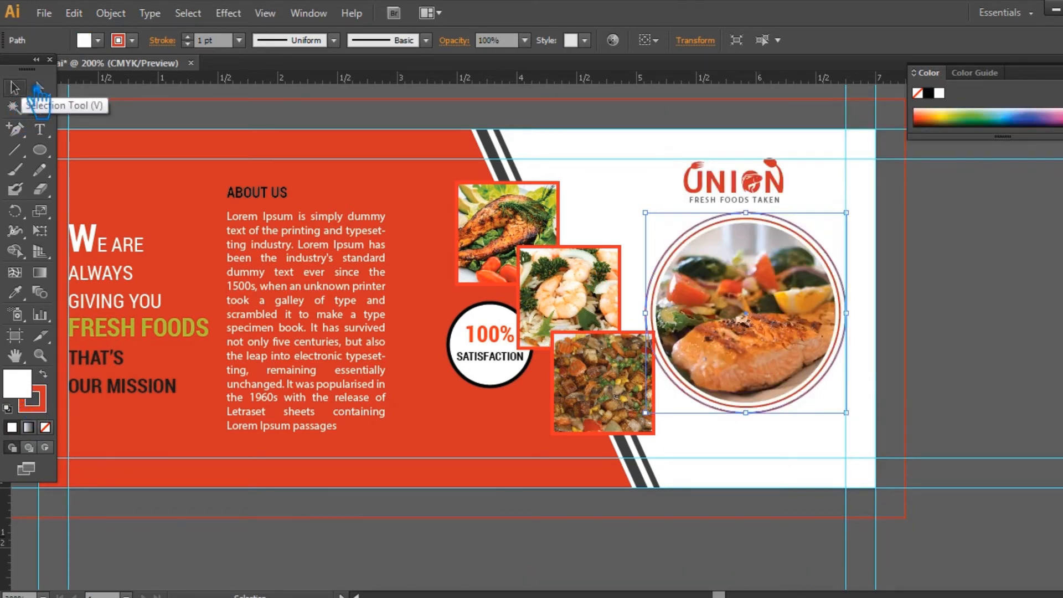
# Shift the salmon photo together with its rings slightly left, in from the margin guide.
pyautogui.click(876, 417)
pyautogui.moveTo(752, 297); pyautogui.dragTo(776, 333)
pyautogui.keyDown('shift'); pyautogui.click(771, 321); pyautogui.keyUp('shift')
pyautogui.keyDown('shift'); pyautogui.click(755, 329); pyautogui.keyUp('shift')
pyautogui.click(997, 299)
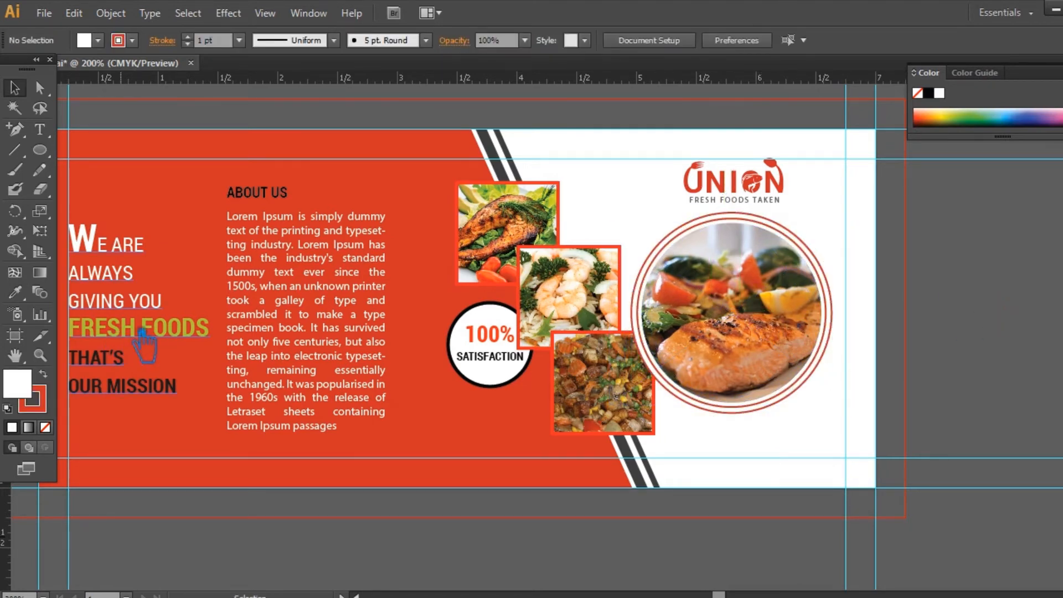
pyautogui.moveTo(775, 327); pyautogui.dragTo(786, 327)
pyautogui.click(921, 332)
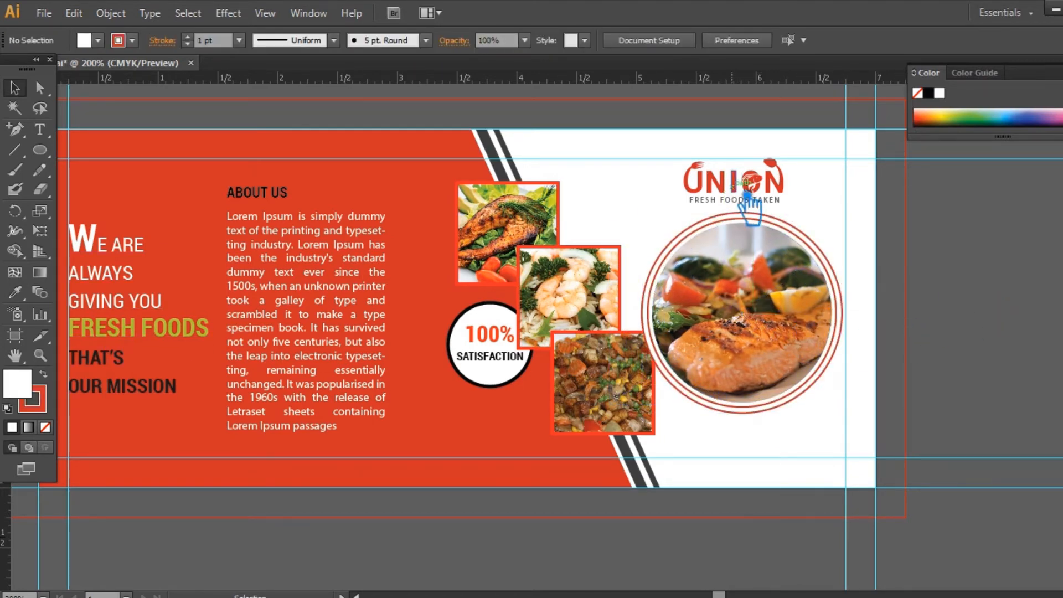
# Nudge the UNION logo slightly right above the ringed photo and save the document.
pyautogui.moveTo(751, 207); pyautogui.dragTo(759, 208)
pyautogui.click(1011, 296)
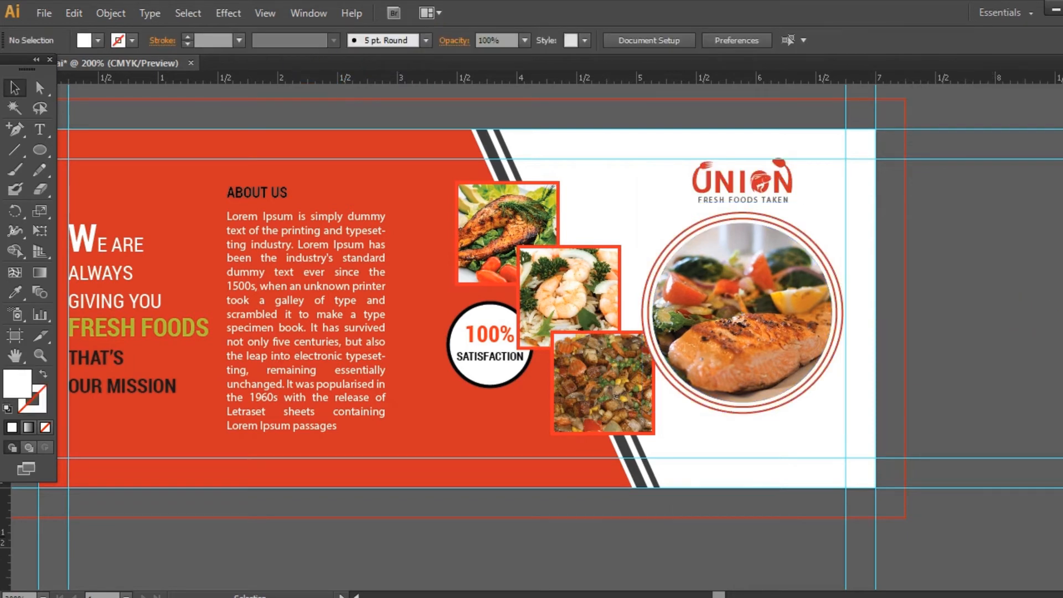
pyautogui.moveTo(1060, 285); pyautogui.dragTo(947, 274)
pyautogui.click(1045, 268)
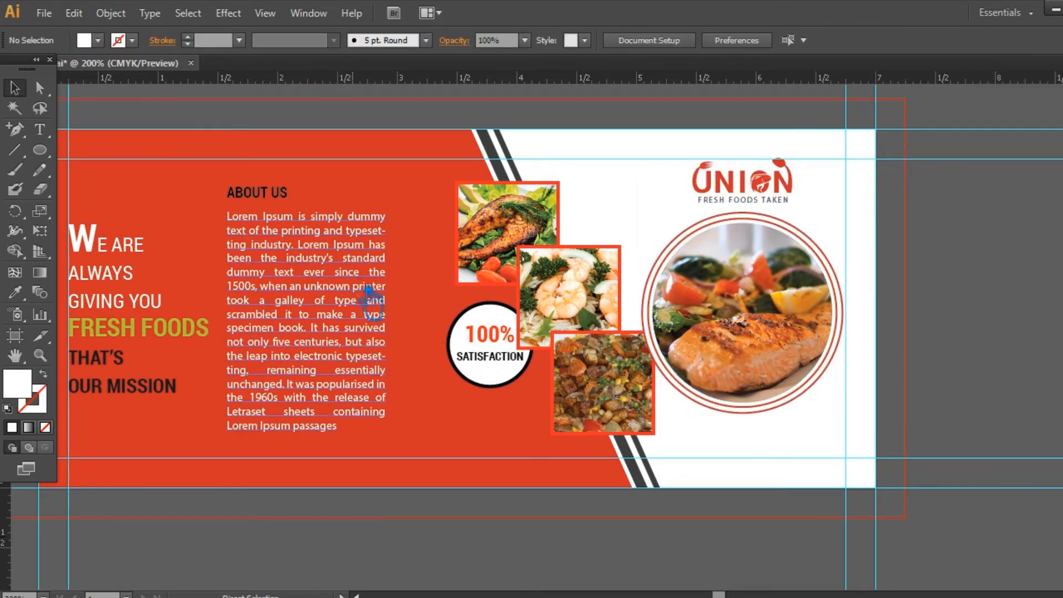
pyautogui.hotkey('ctrl', 's')
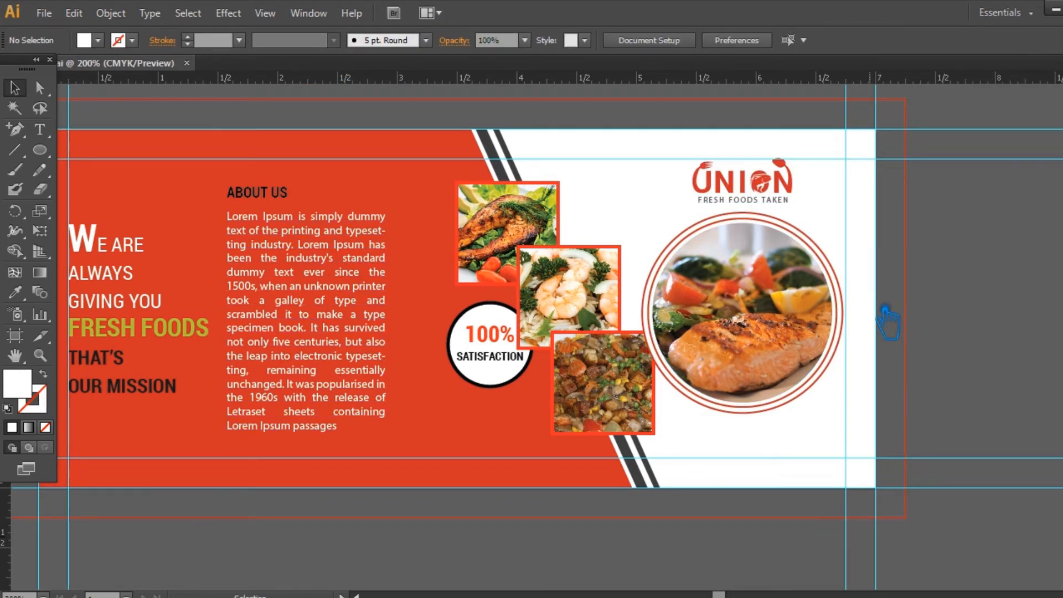
# Add the text "CALL US:" below the ringed photo and sample the red background colour for it.
pyautogui.moveTo(872, 309); pyautogui.dragTo(910, 239)
pyautogui.press('t')
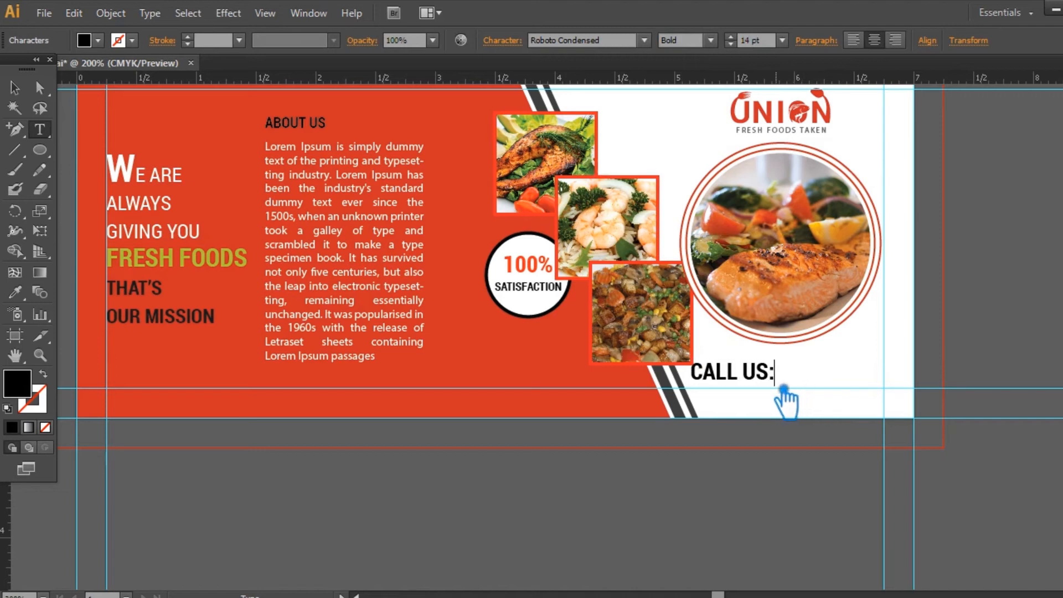
pyautogui.hotkey('ctrl', 'a')
pyautogui.click(15, 291)
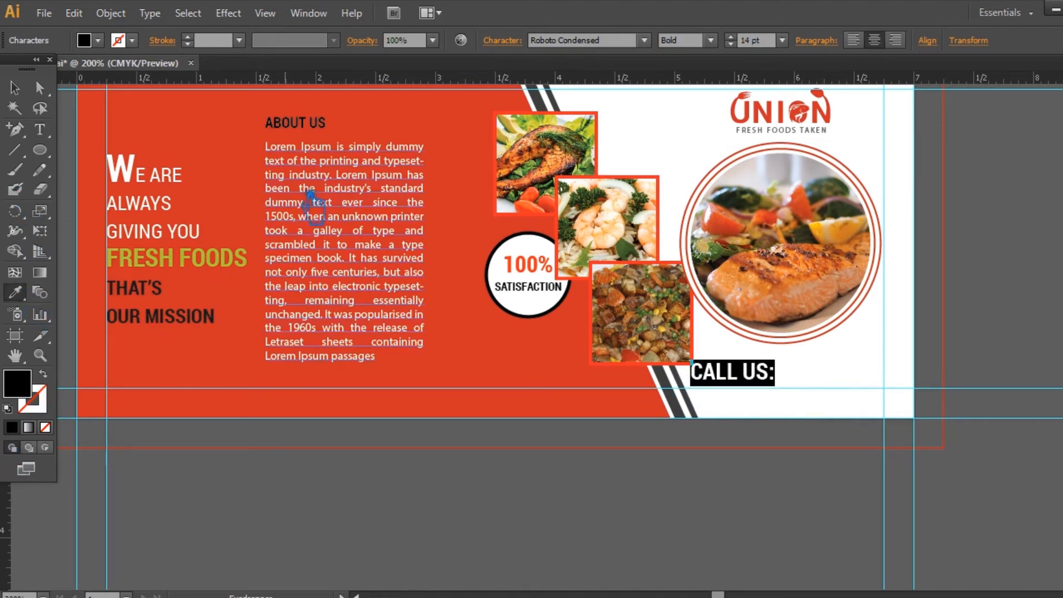
pyautogui.click(472, 162)
# Reduce the CALL US: text to 11 pt and move it down to the lower margin guide.
pyautogui.scroll(-3, 748, 45)
pyautogui.click(15, 87)
pyautogui.click(789, 385)
pyautogui.moveTo(763, 376); pyautogui.dragTo(762, 385)
# Append the phone number to the CALL US: line and move the line right to end at the margin guide.
pyautogui.click(40, 129)
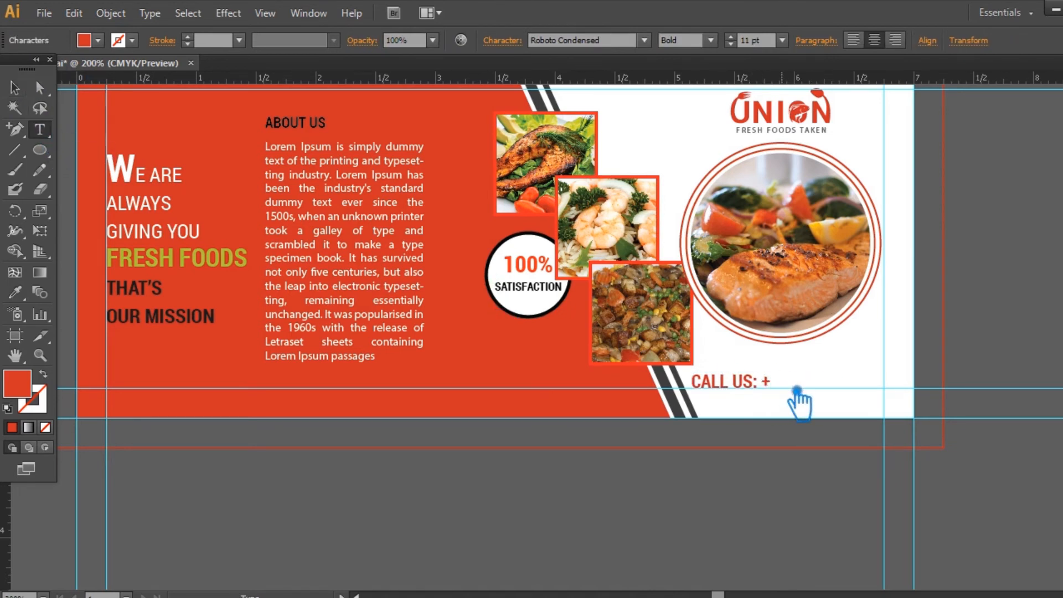
pyautogui.write('0')
pyautogui.press('Escape')
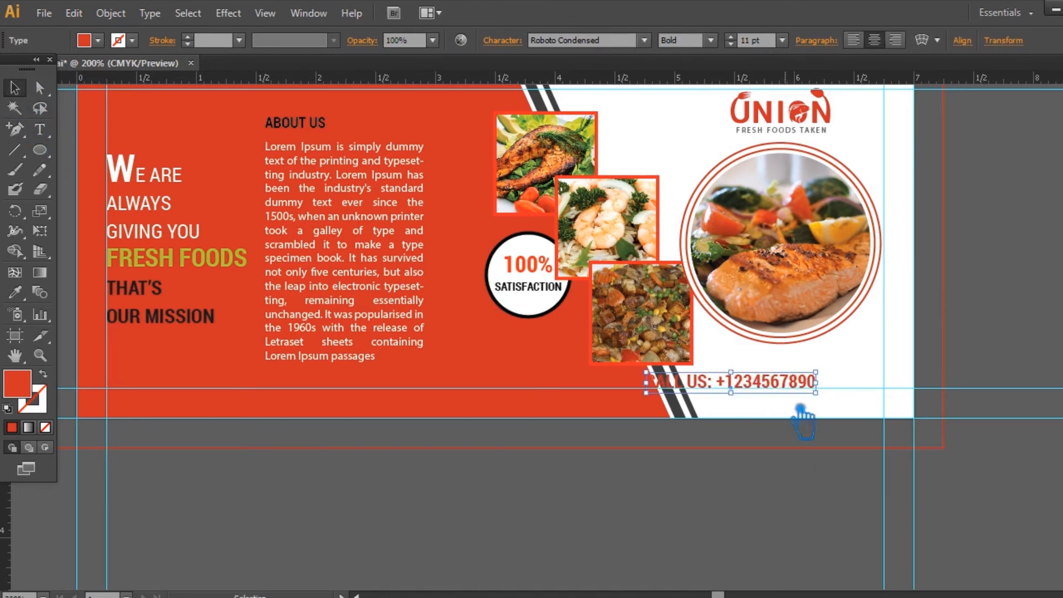
pyautogui.moveTo(782, 388); pyautogui.dragTo(851, 389)
pyautogui.click(801, 499)
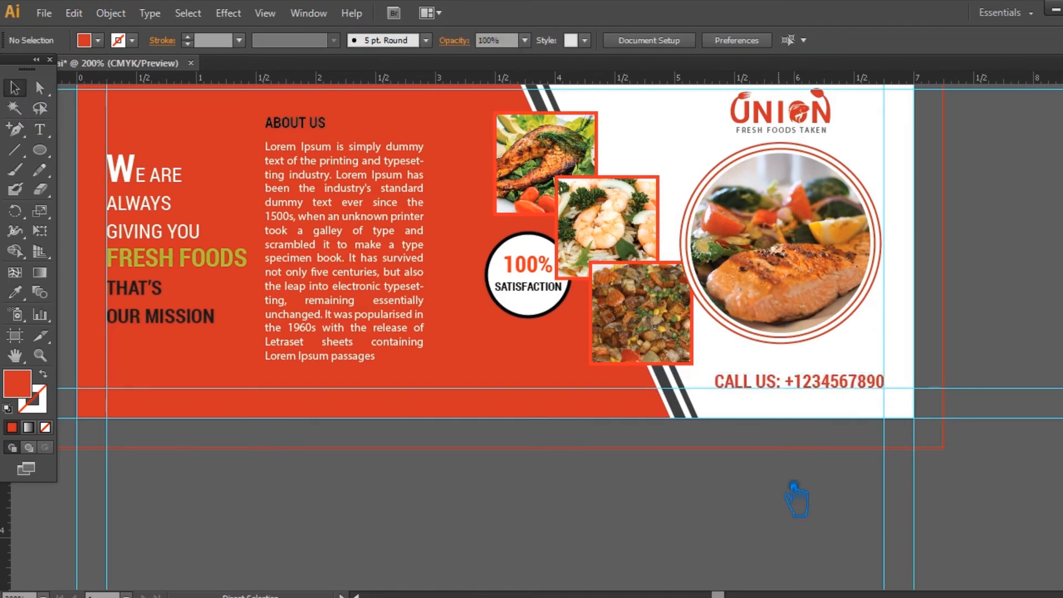
# Reposition the ringed salmon photo slightly right and down between the logo and the CALL US: line.
pyautogui.hotkey('ctrl', '-')
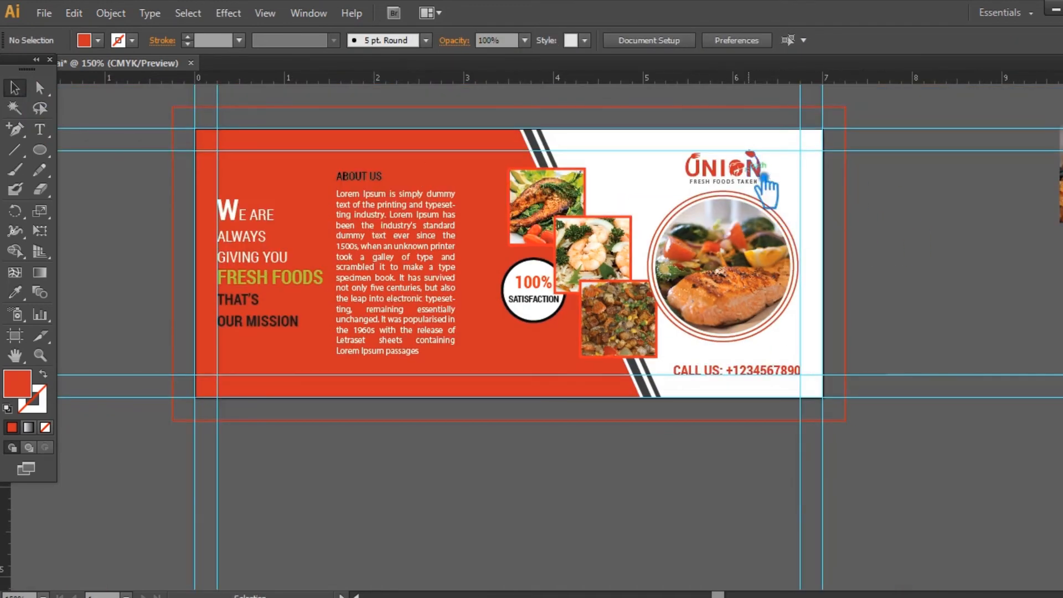
pyautogui.moveTo(748, 308); pyautogui.dragTo(767, 291)
pyautogui.click(932, 322)
pyautogui.click(859, 296)
pyautogui.click(853, 291)
pyautogui.click(802, 275)
pyautogui.press('Right')
pyautogui.press('Right')
# Enlarge the UNION logo to about 1.2 in wide above the ringed photo and save the document.
pyautogui.click(907, 270)
pyautogui.moveTo(737, 170); pyautogui.dragTo(803, 207)
pyautogui.click(889, 195)
pyautogui.click(896, 226)
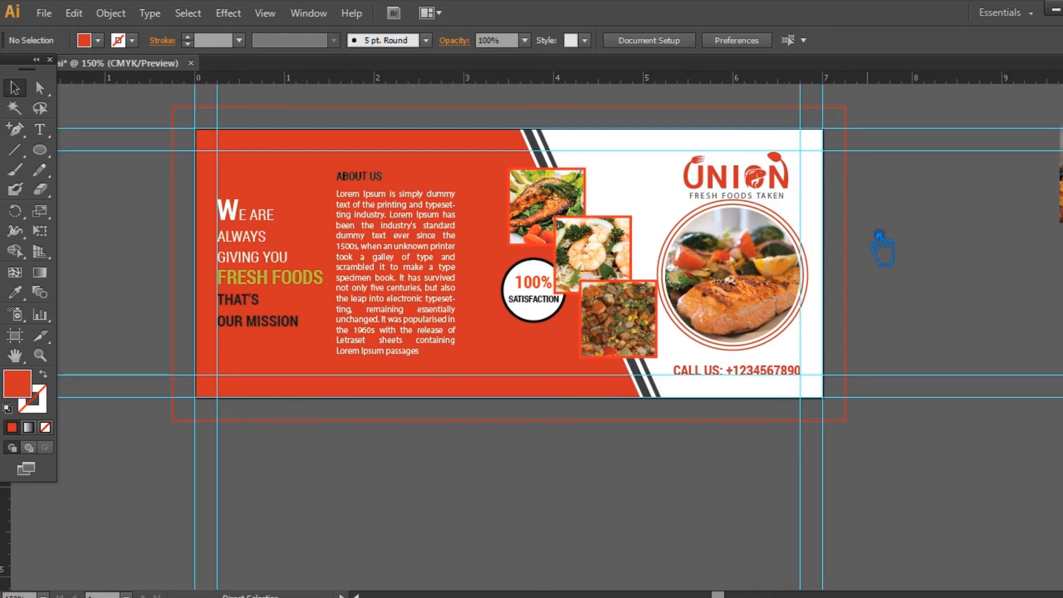
pyautogui.moveTo(909, 280); pyautogui.dragTo(937, 316)
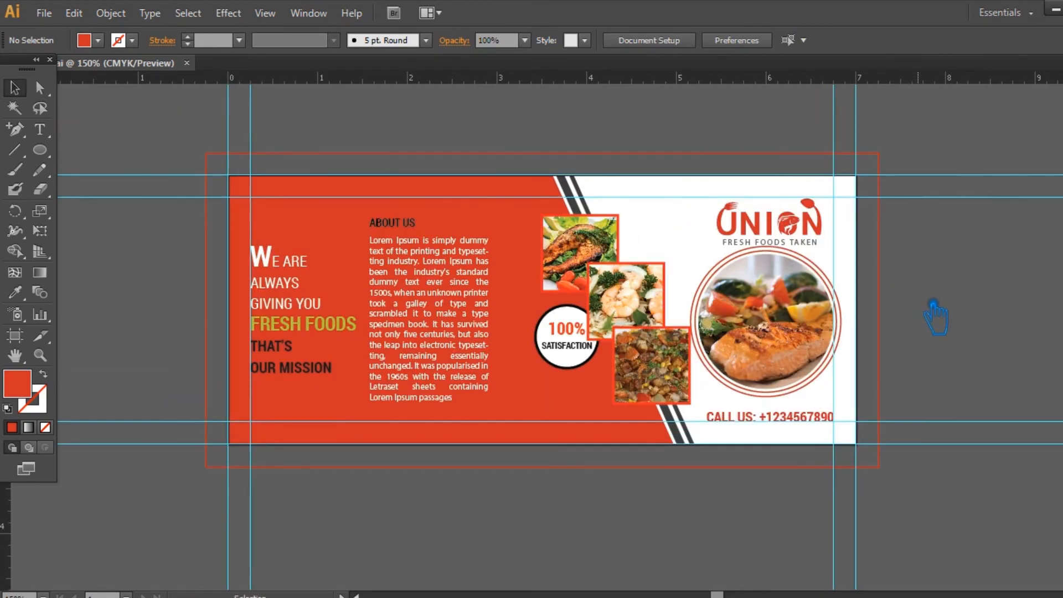